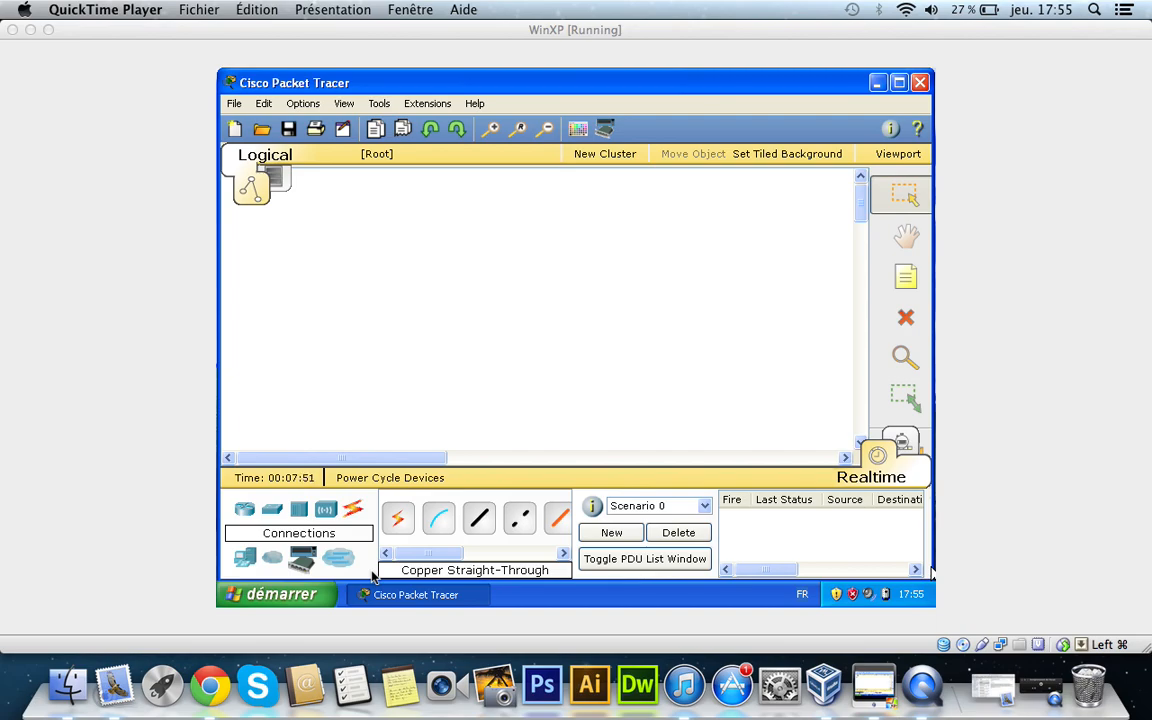
Place a 2950-24 switch in the middle of the empty logical workspace.
click(272, 512)
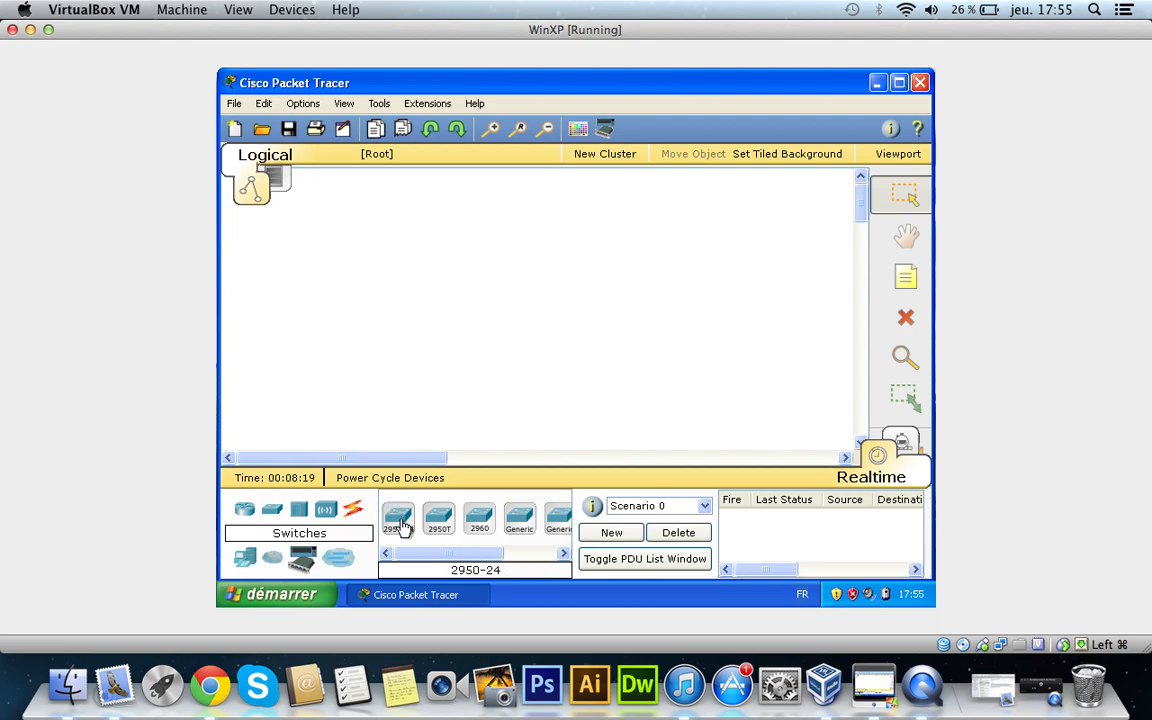
click(400, 527)
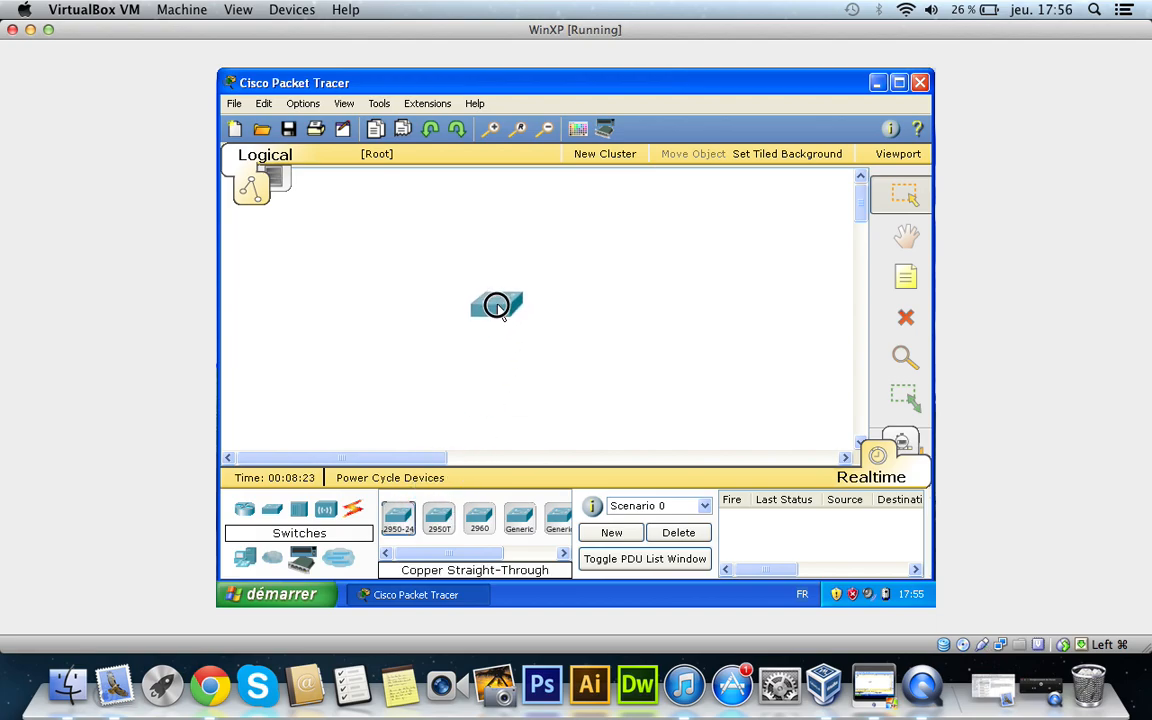
click(497, 308)
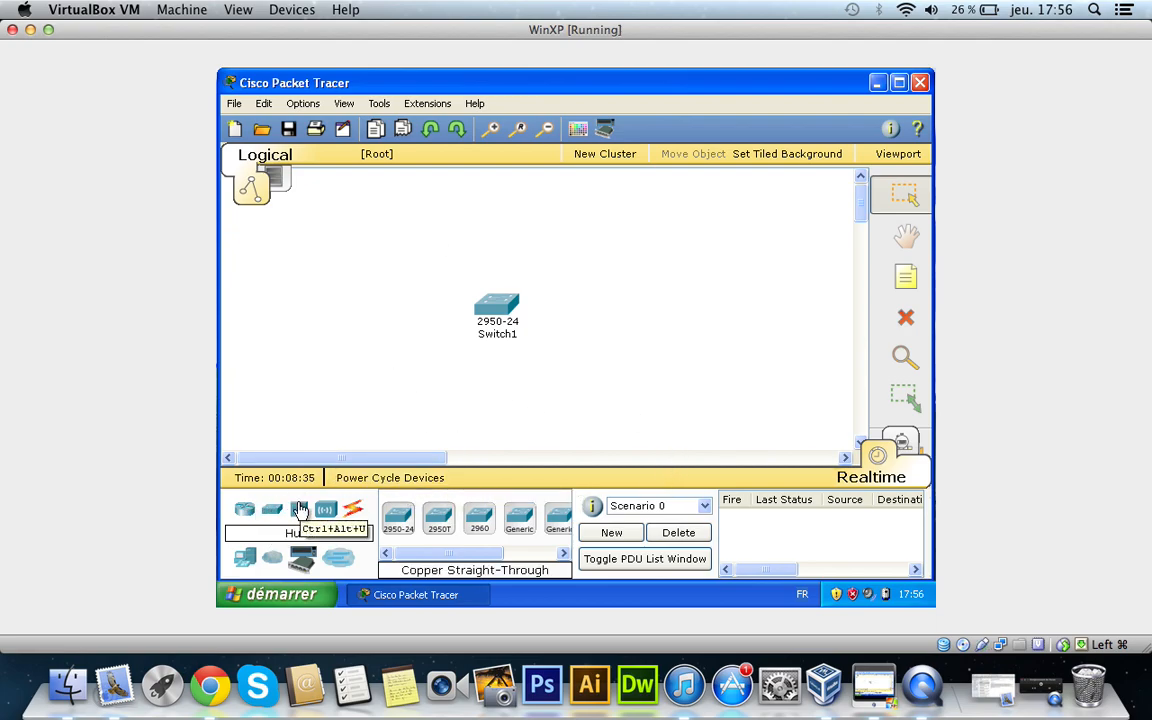
drag(300, 509, 333, 360)
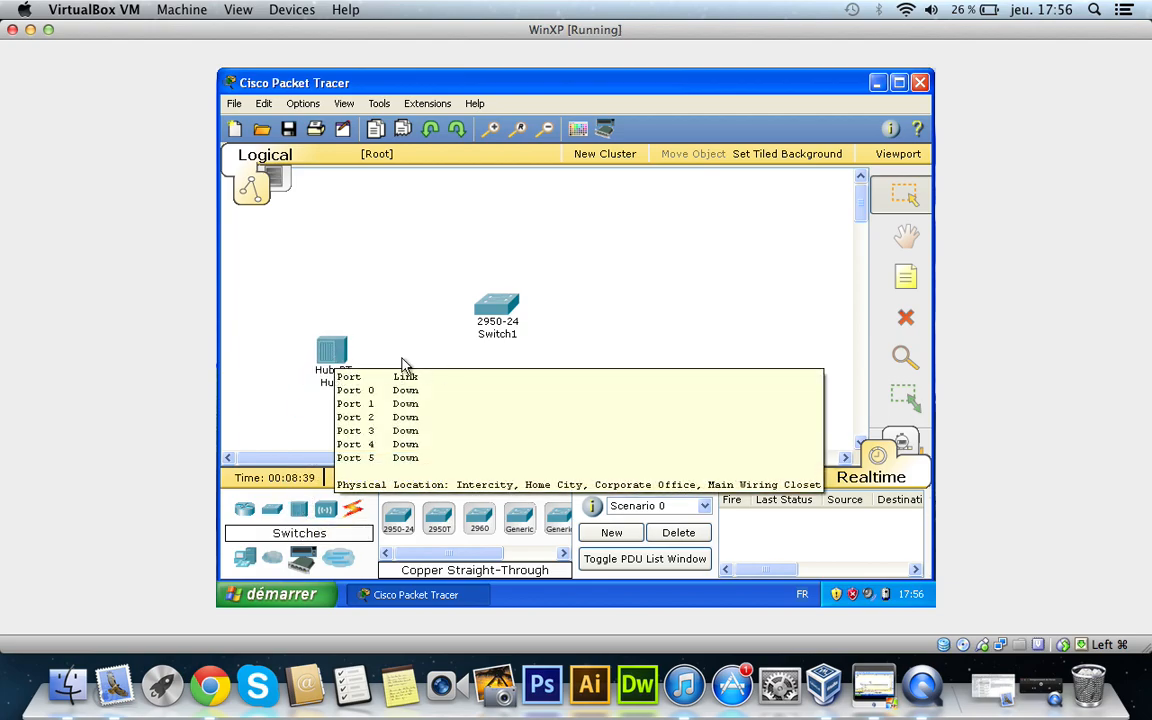
click(332, 350)
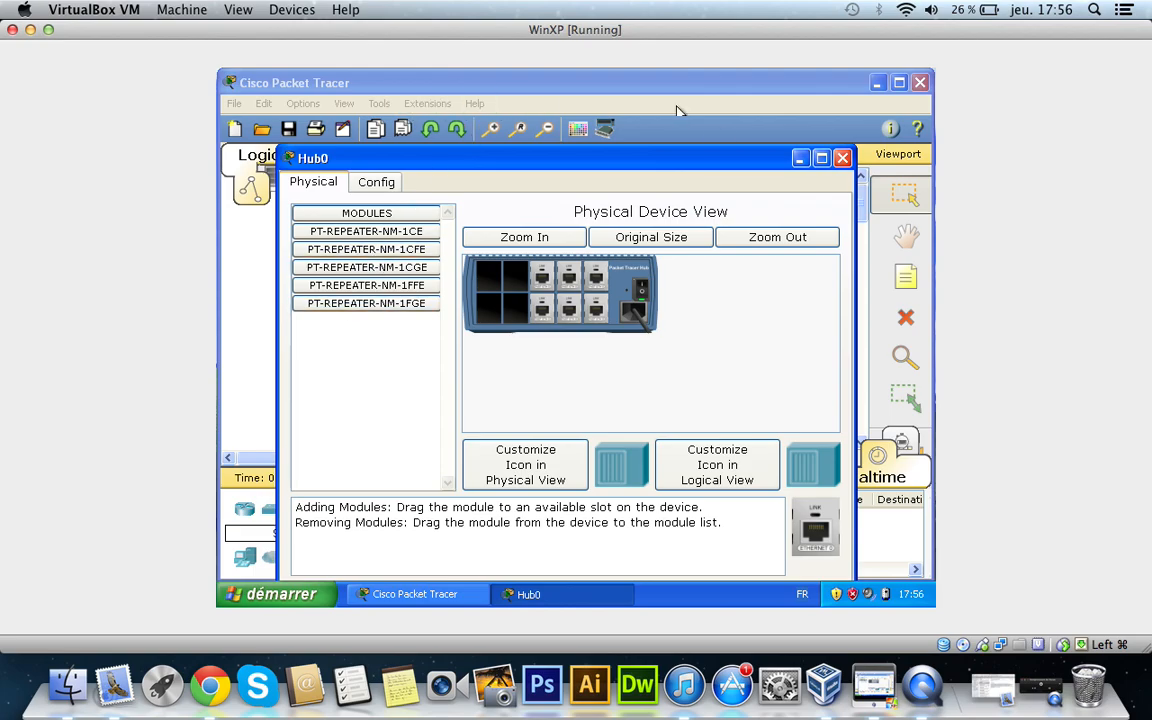
click(842, 158)
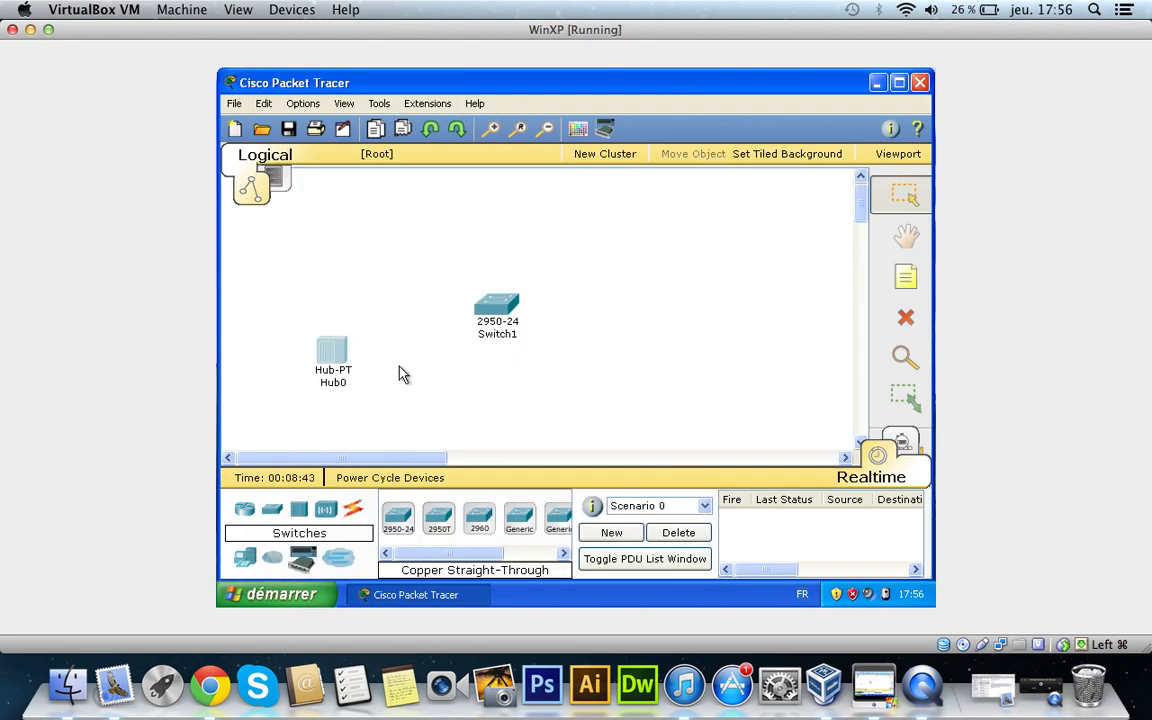
drag(296, 310, 386, 413)
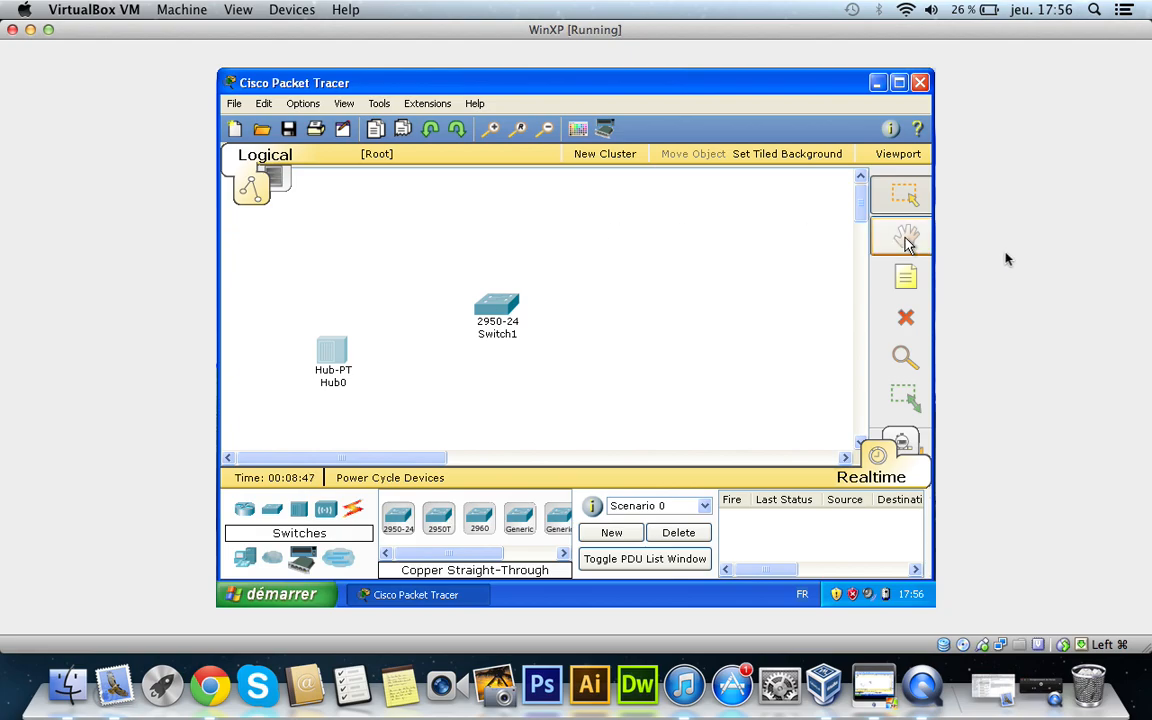
click(906, 317)
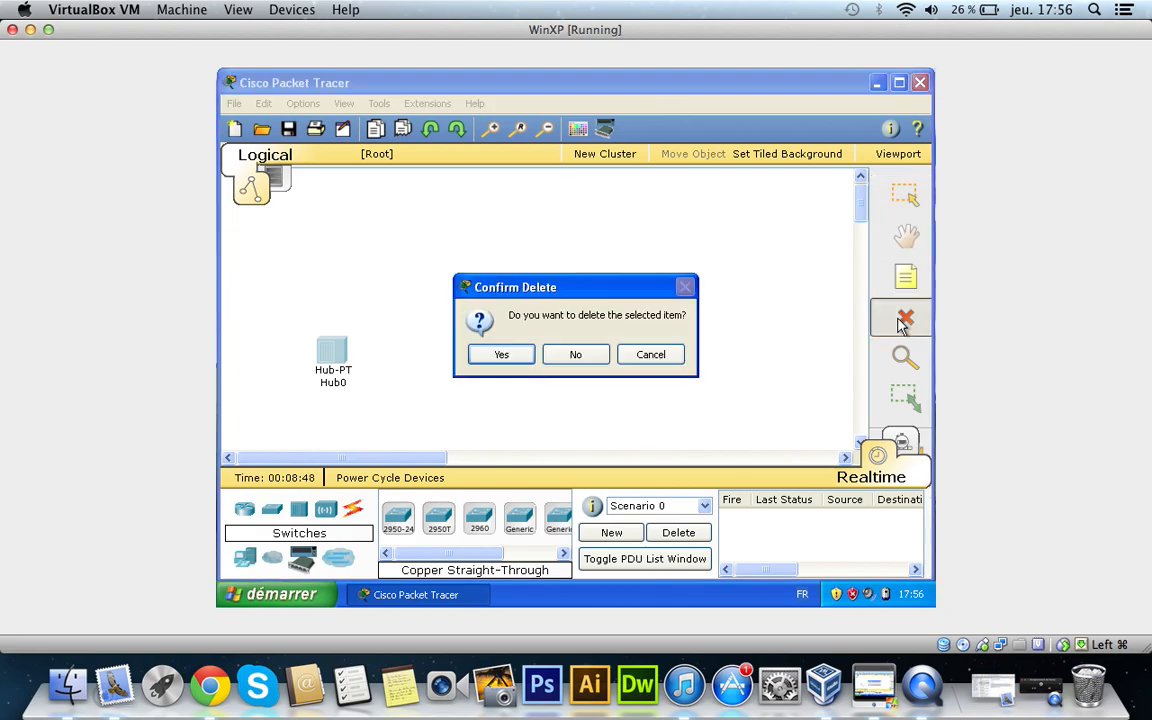
click(494, 358)
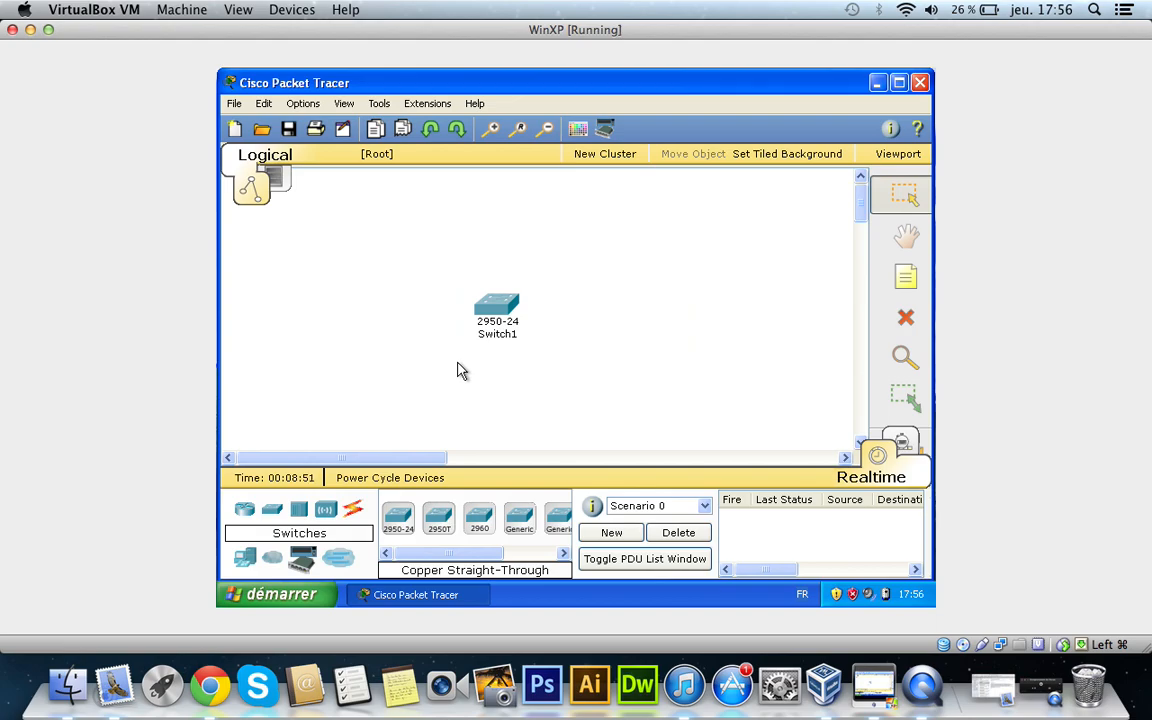
Move the switch slightly upward and place two generic PCs level with each other below it, one on each side.
drag(493, 311, 506, 268)
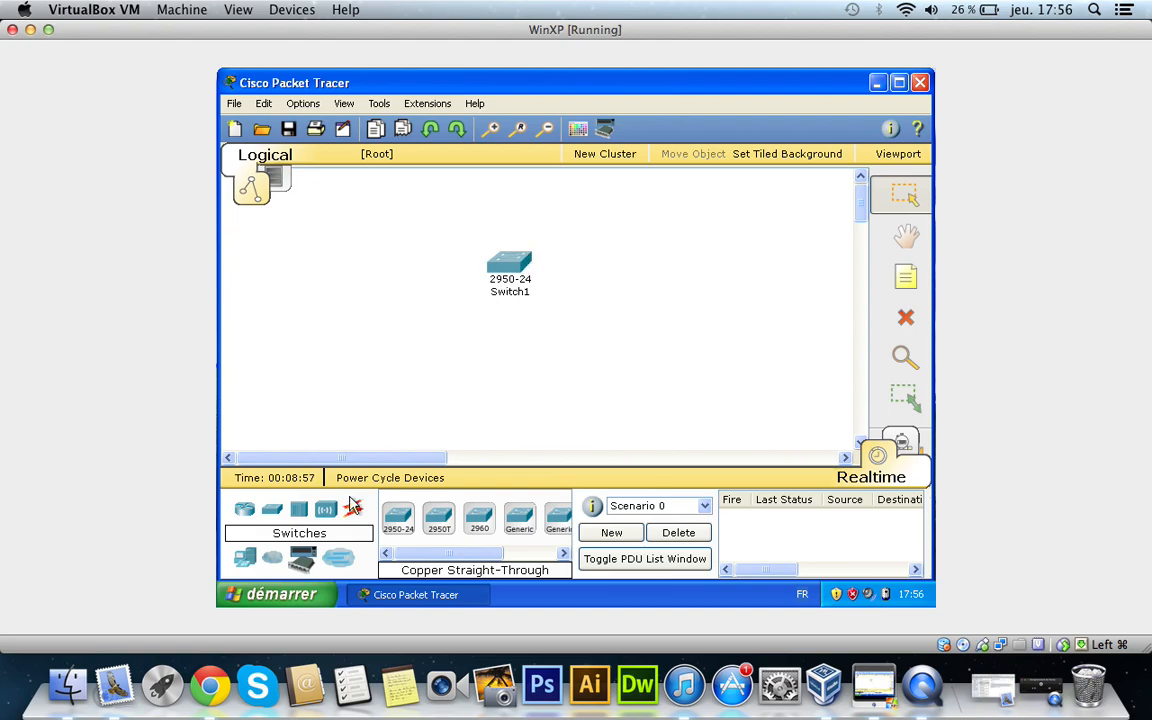
click(244, 557)
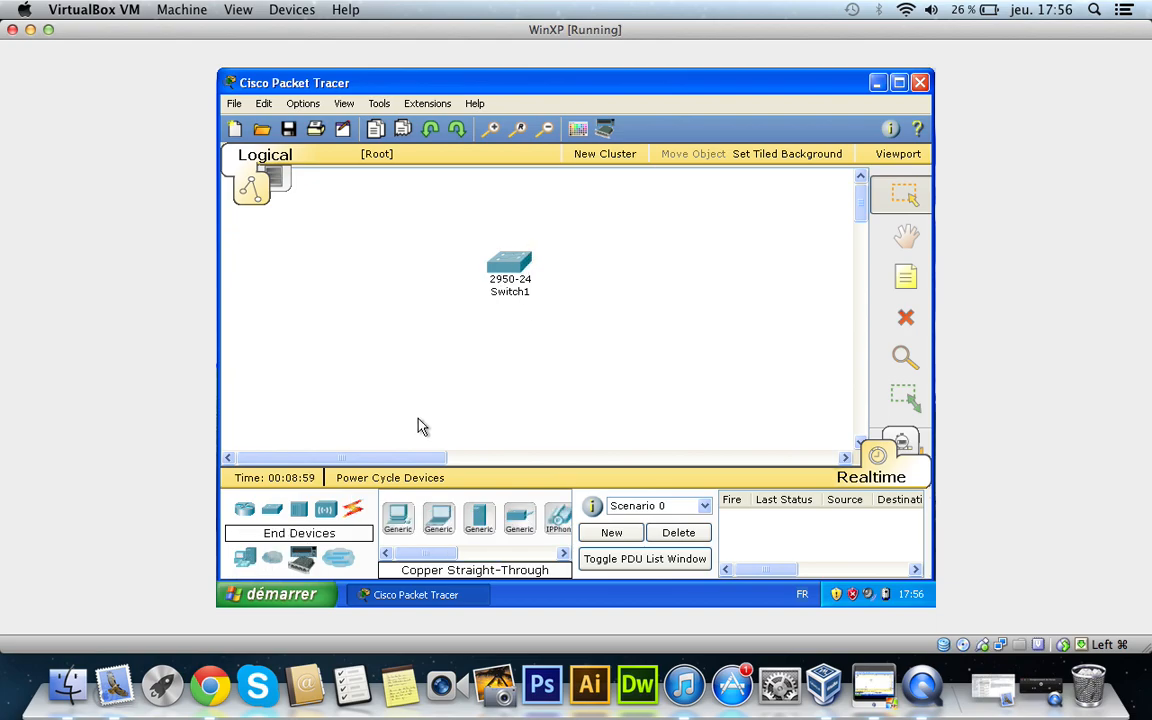
click(398, 517)
click(399, 378)
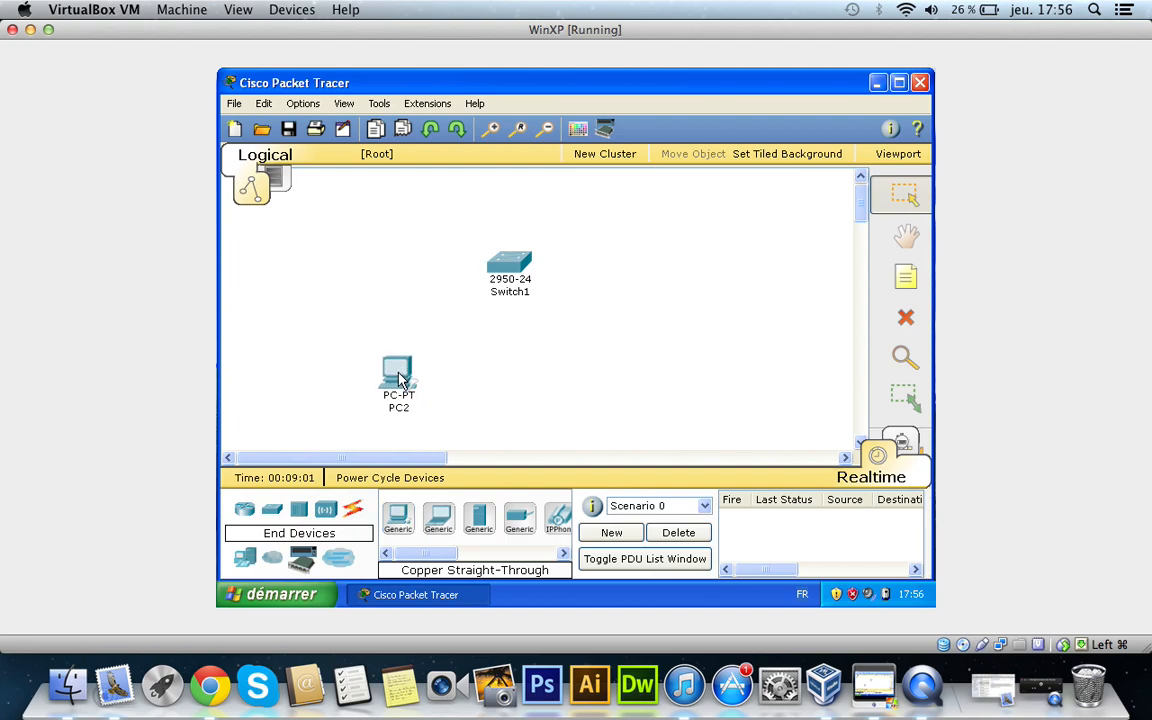
click(398, 517)
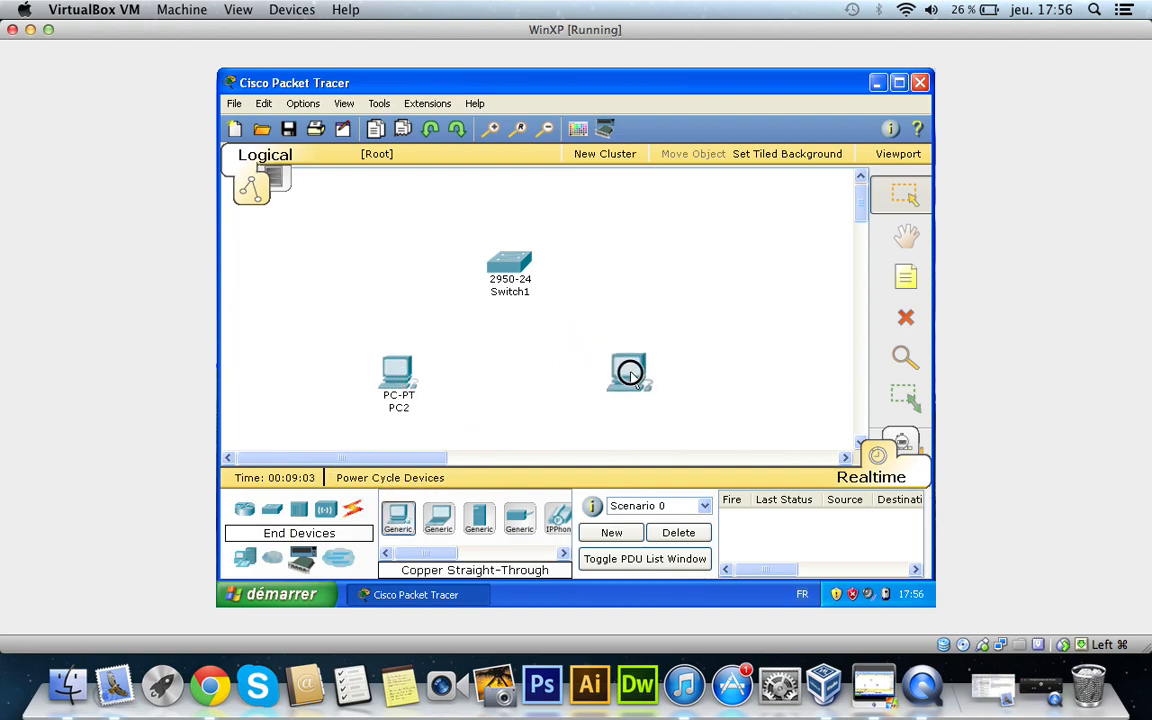
click(646, 398)
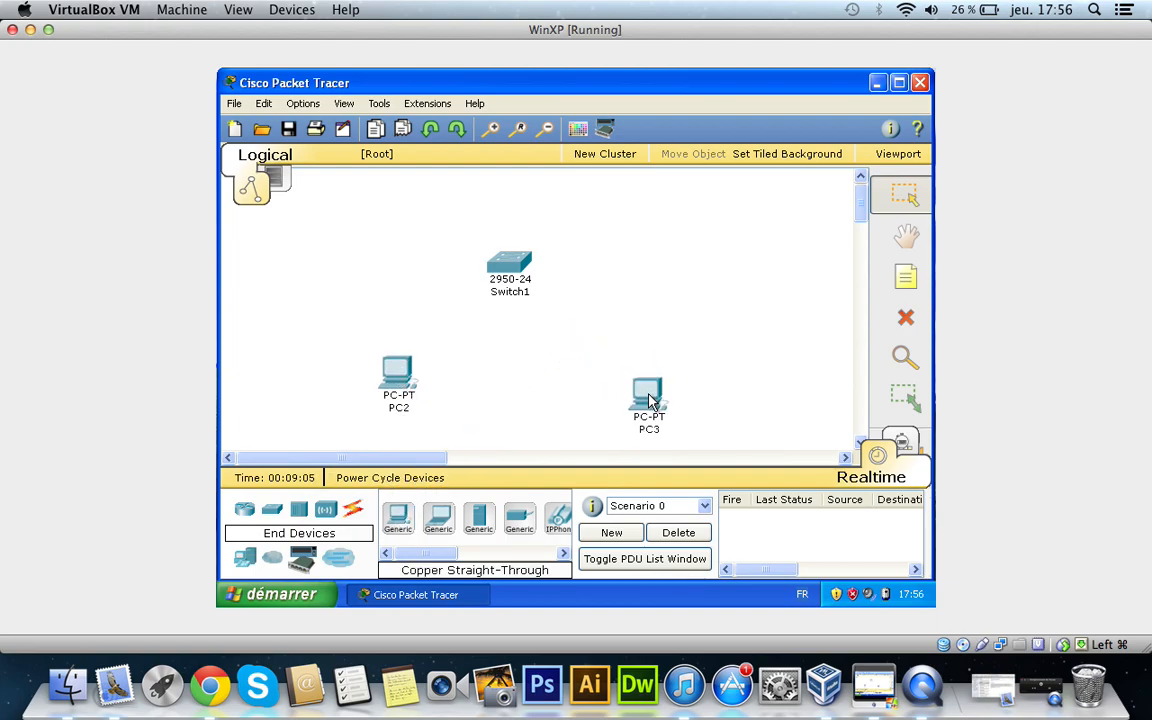
drag(651, 401, 651, 380)
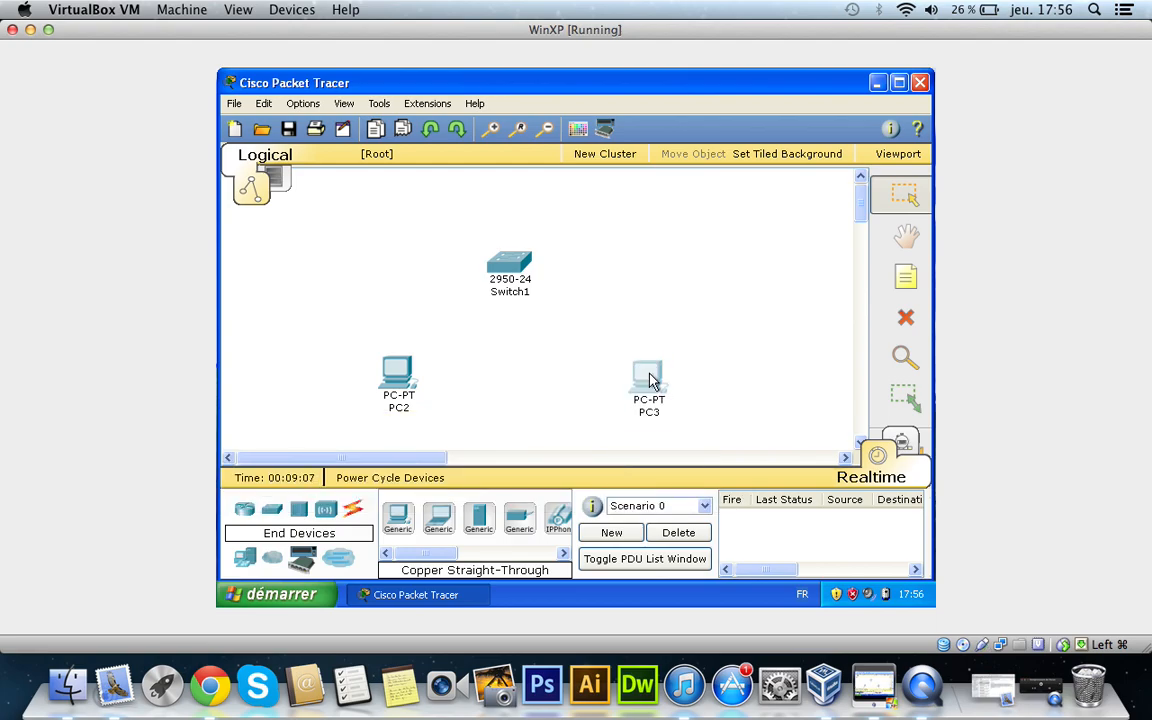
Open PC2's configuration and view its global settings.
click(394, 376)
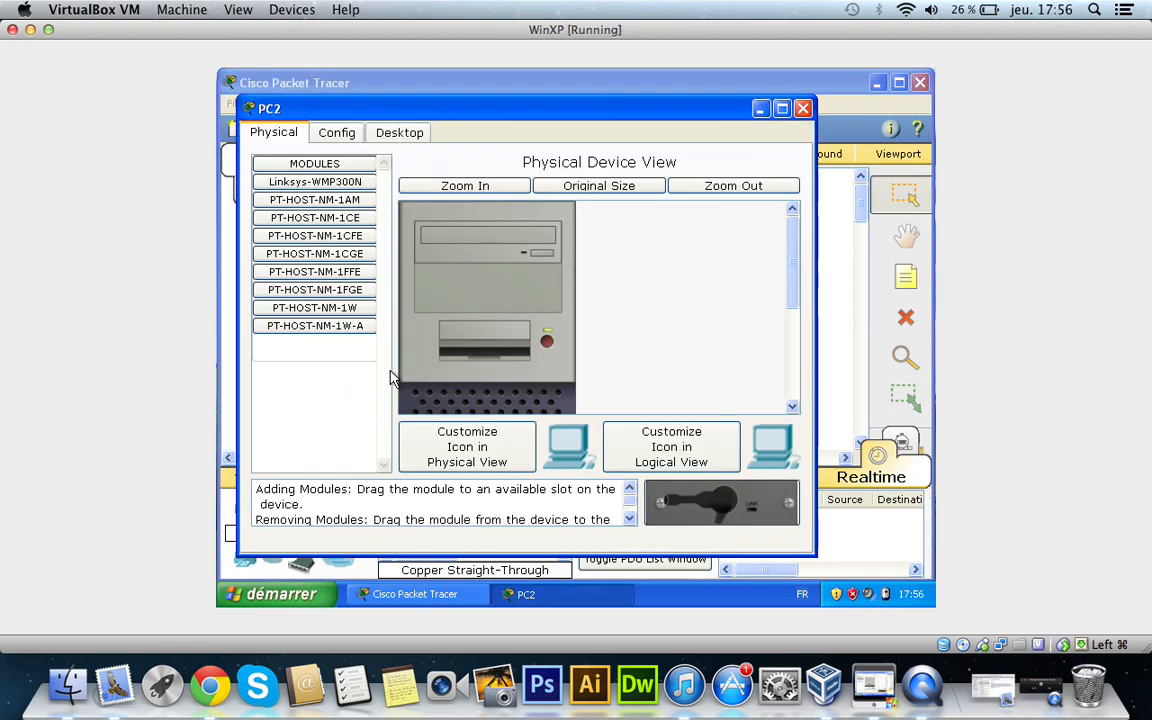
click(324, 131)
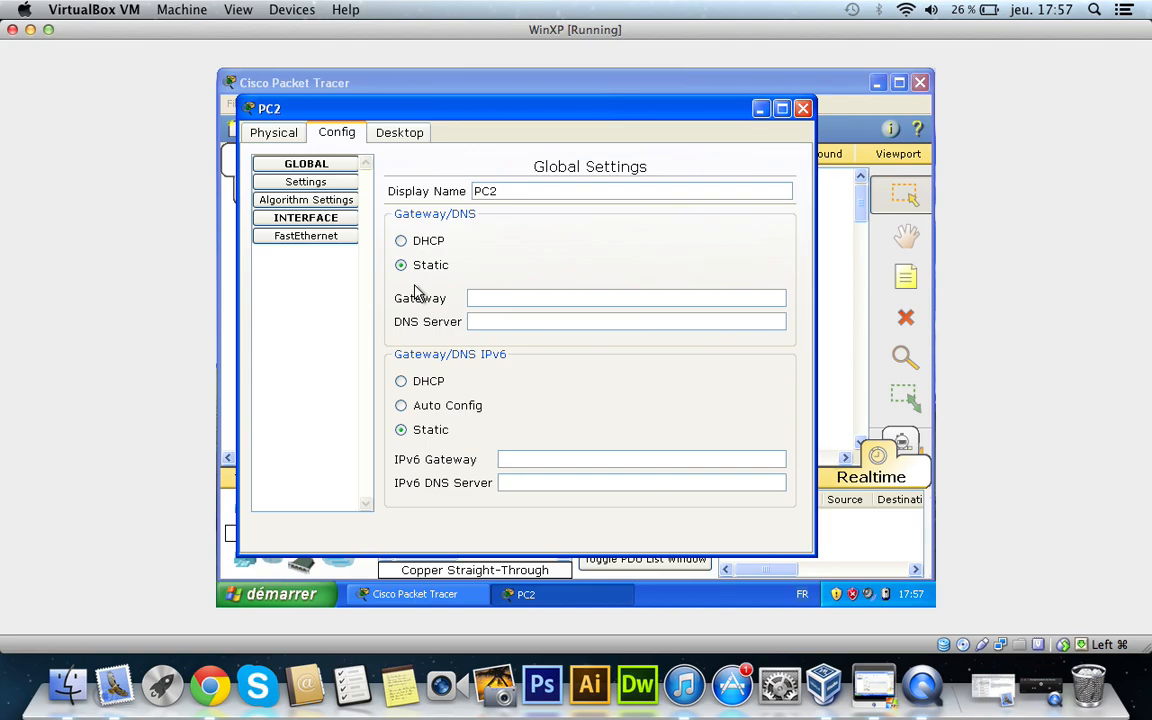
Open a command prompt in the Windows XP machine and run ipconfig /all.
click(277, 598)
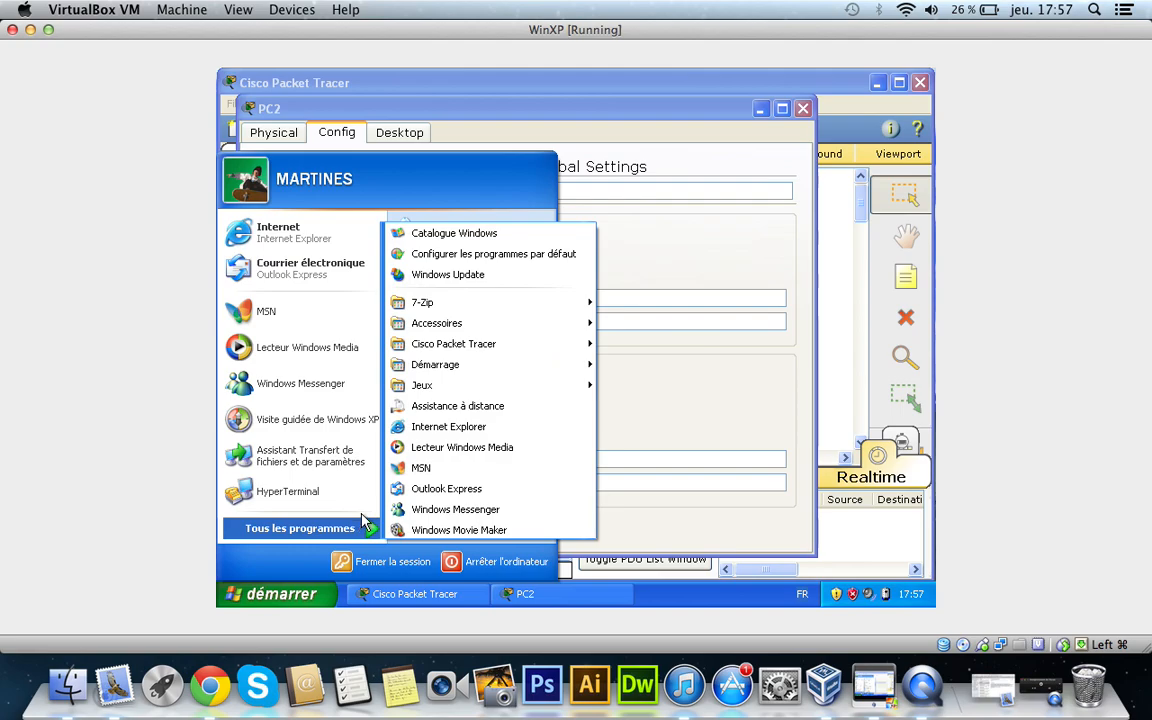
click(448, 511)
text(cmd)
key(Return)
text(ipconfig /all)
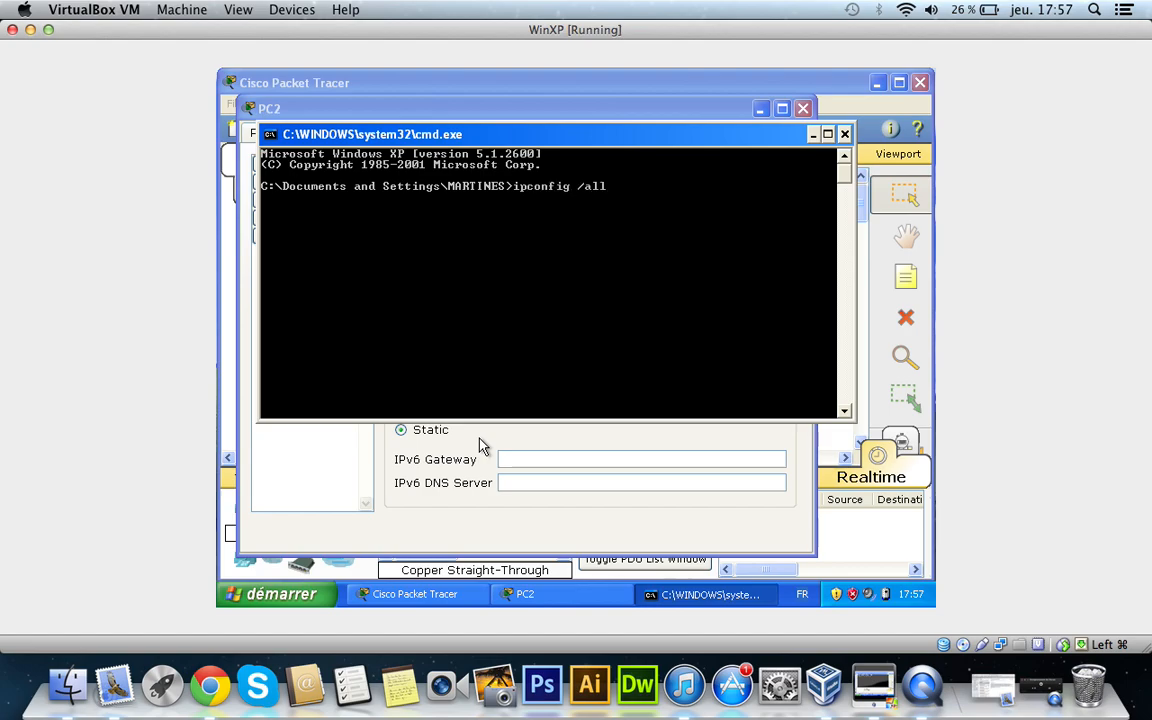
key(Return)
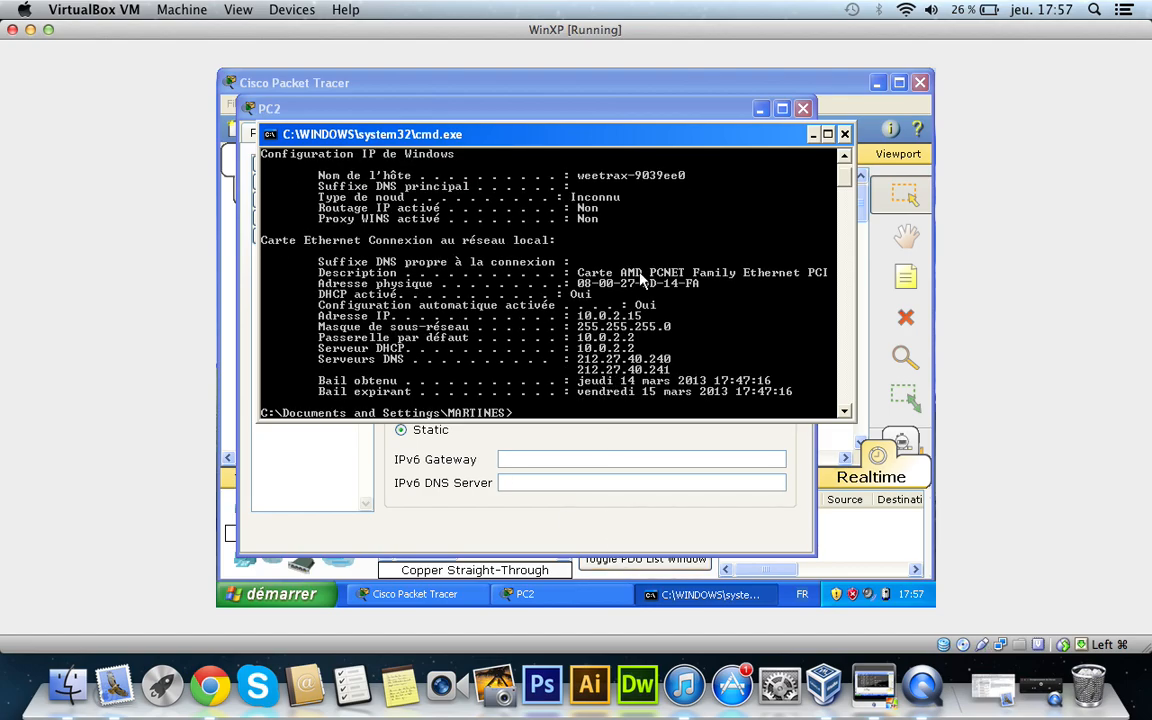
Examine the adapter's physical address, IP address, subnet mask, gateway and DNS entries in the output, and close the command prompt.
scroll(641, 281, up, 2)
scroll(586, 292, down, 2)
scroll(586, 292, up, 2)
scroll(586, 292, down, 5)
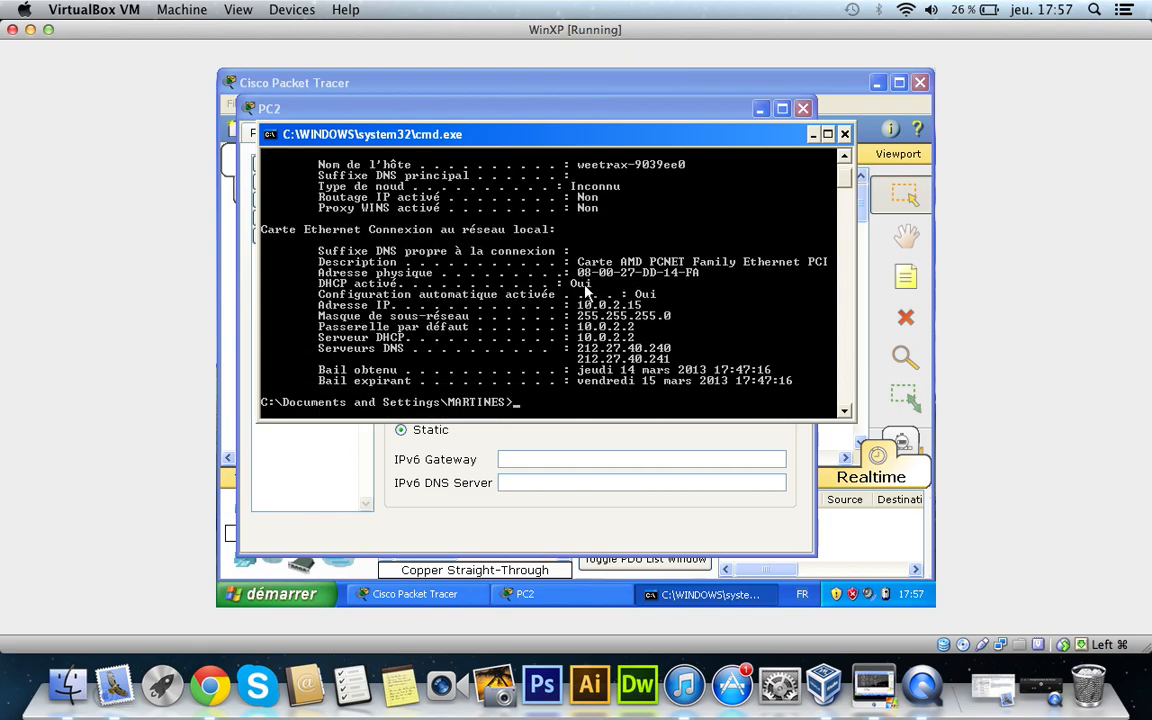
scroll(586, 290, up, 3)
scroll(588, 290, down, 3)
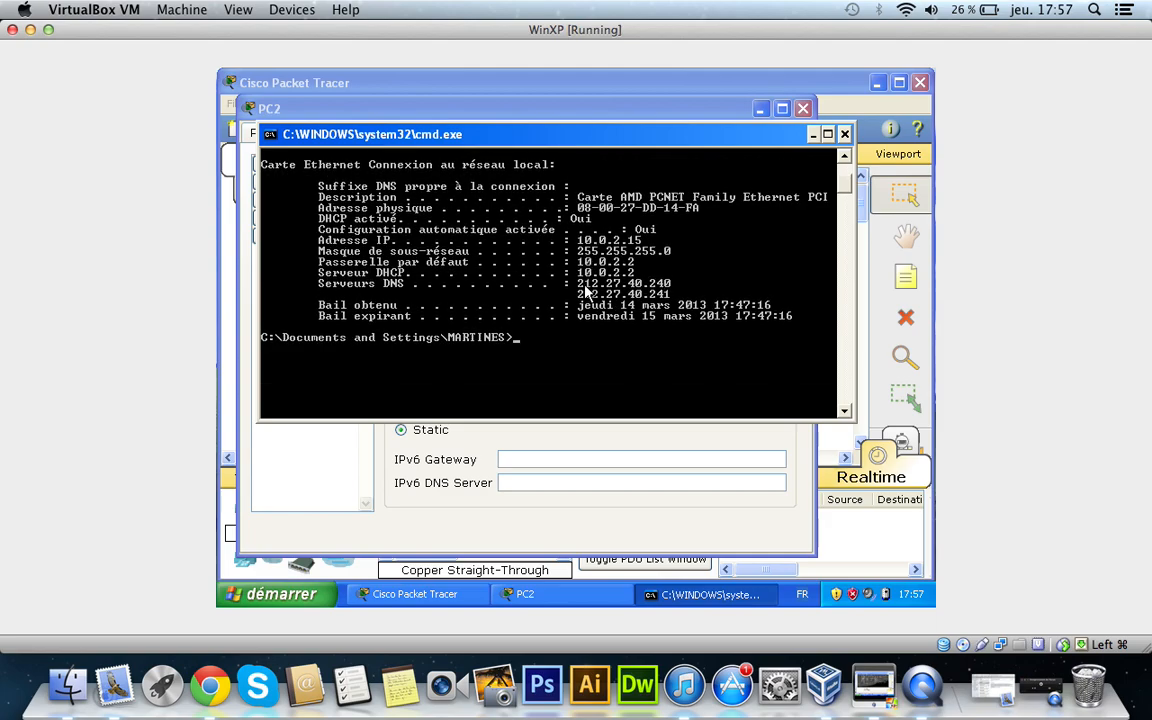
scroll(526, 256, up, 1)
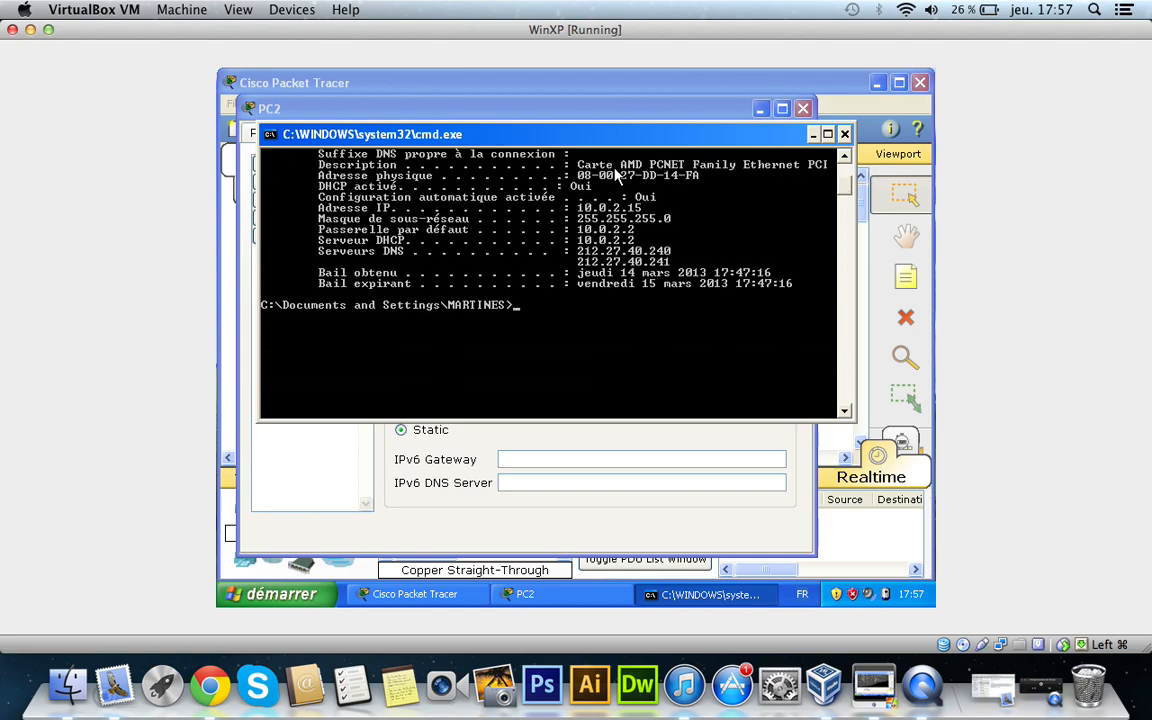
scroll(567, 229, down, 1)
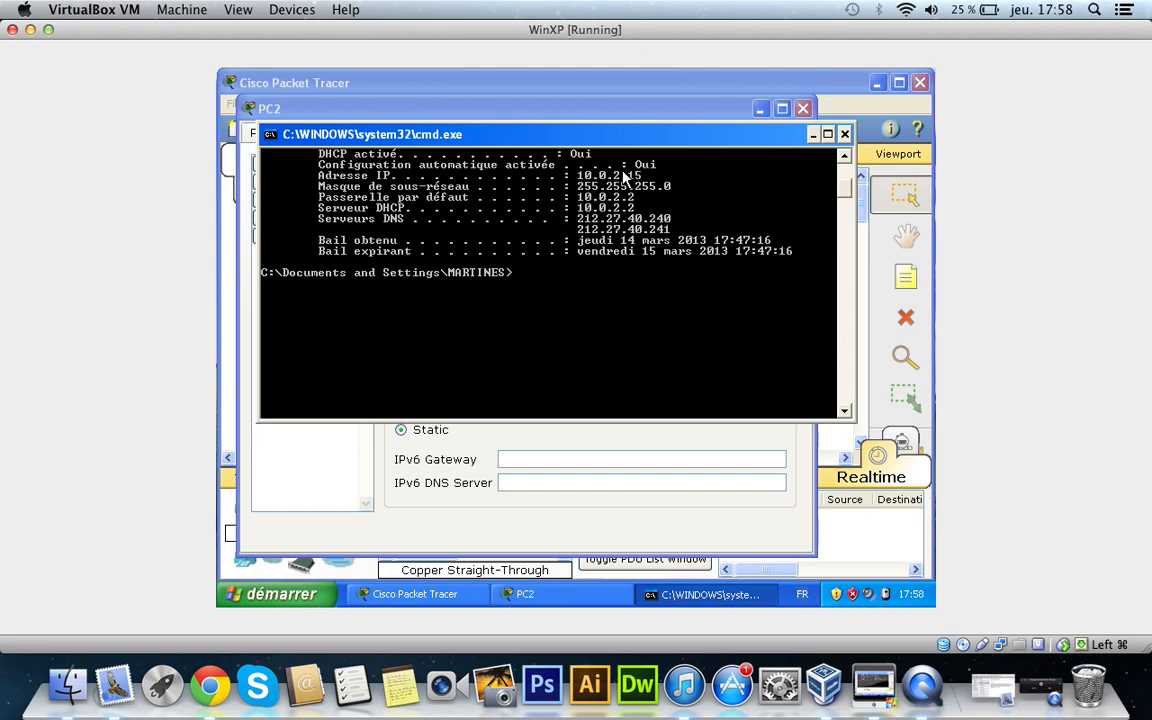
scroll(624, 177, up, 3)
scroll(624, 177, down, 2)
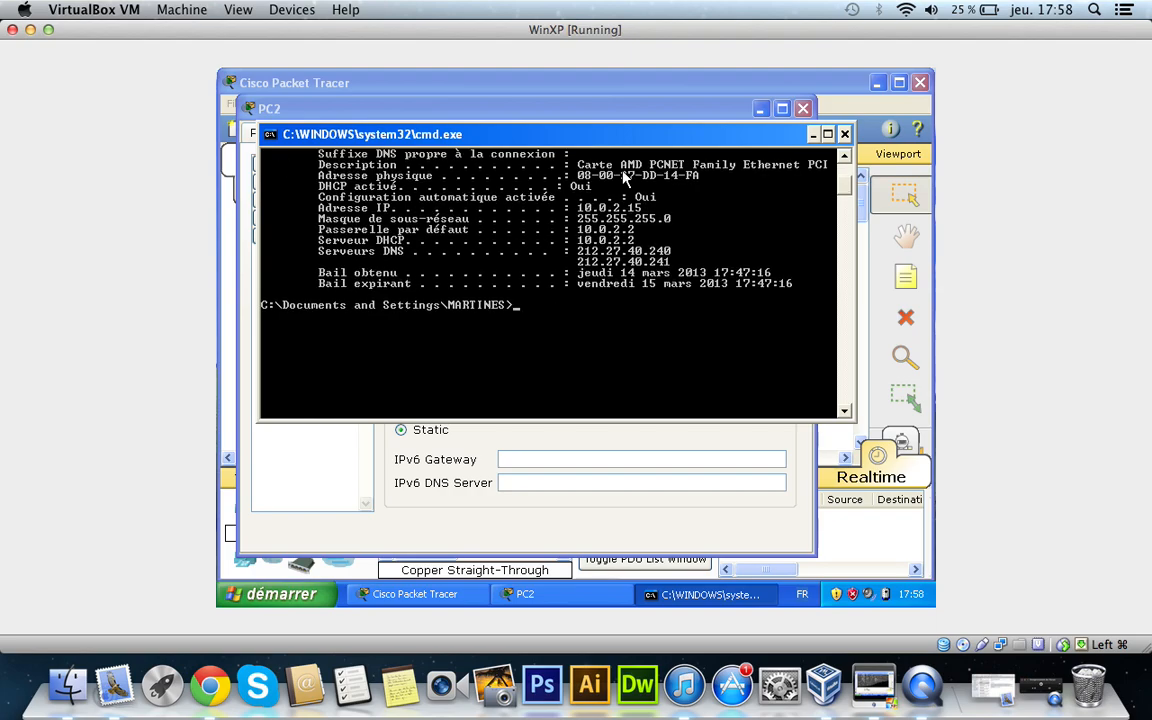
click(844, 134)
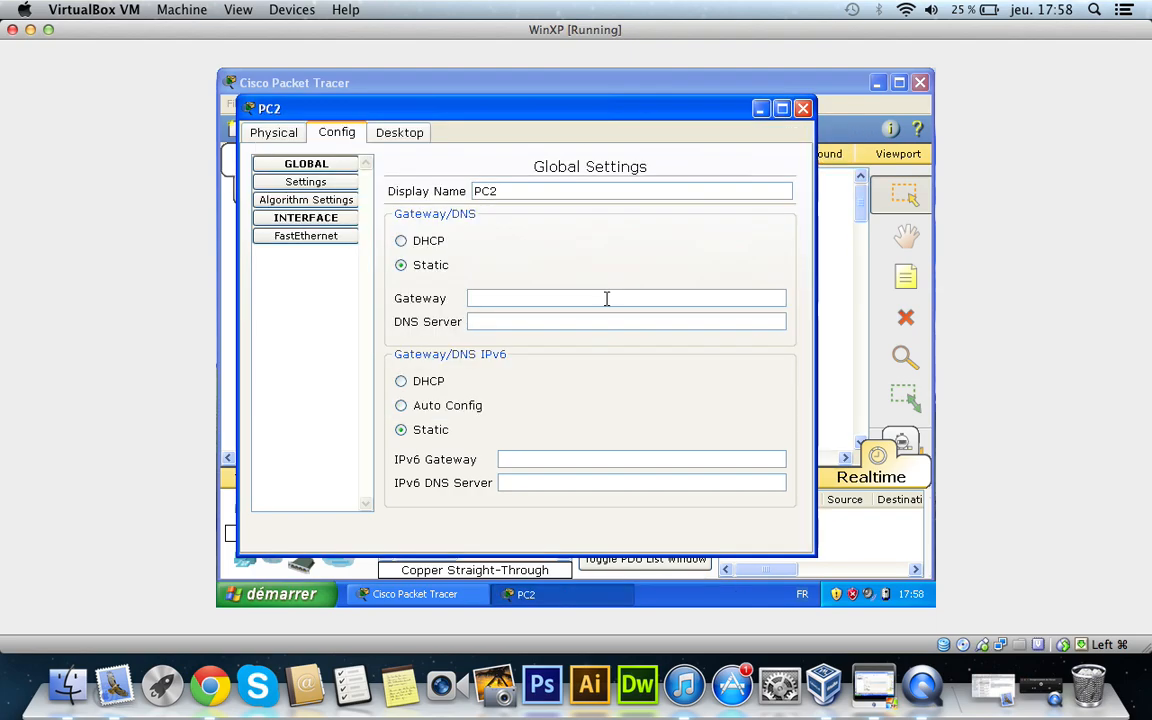
Open PC2's IP configuration and give it the static address 192.168.0.1 with subnet mask 255.255.255.0.
click(390, 138)
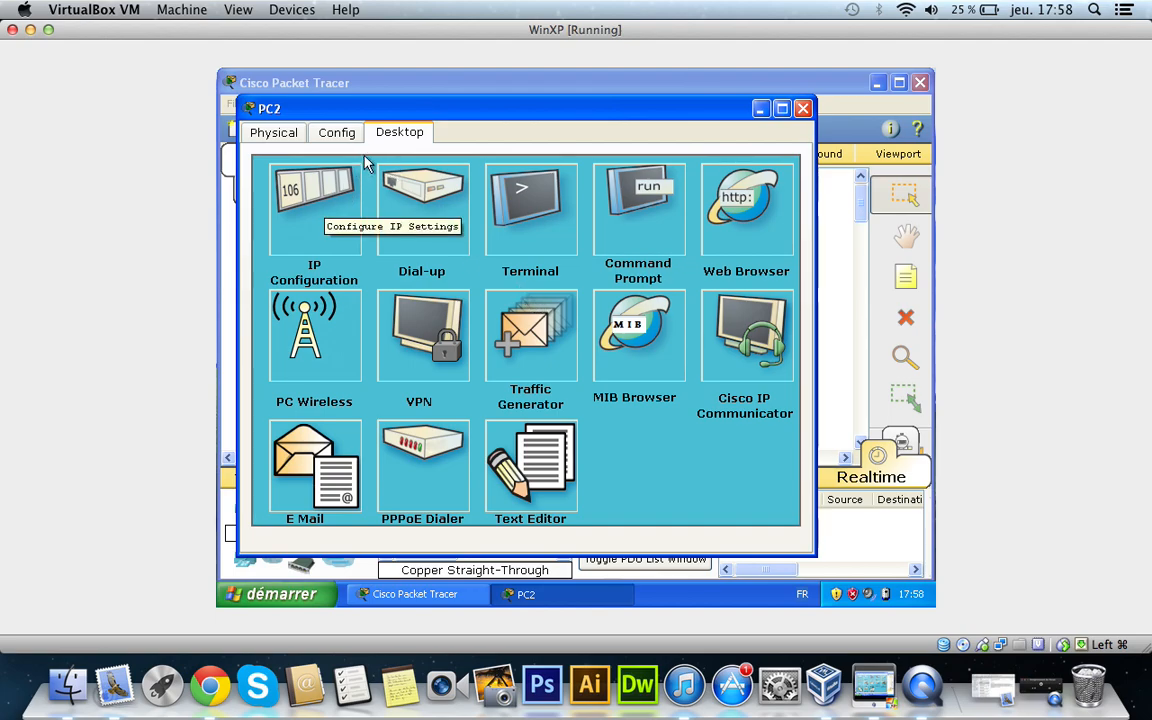
drag(440, 105, 492, 106)
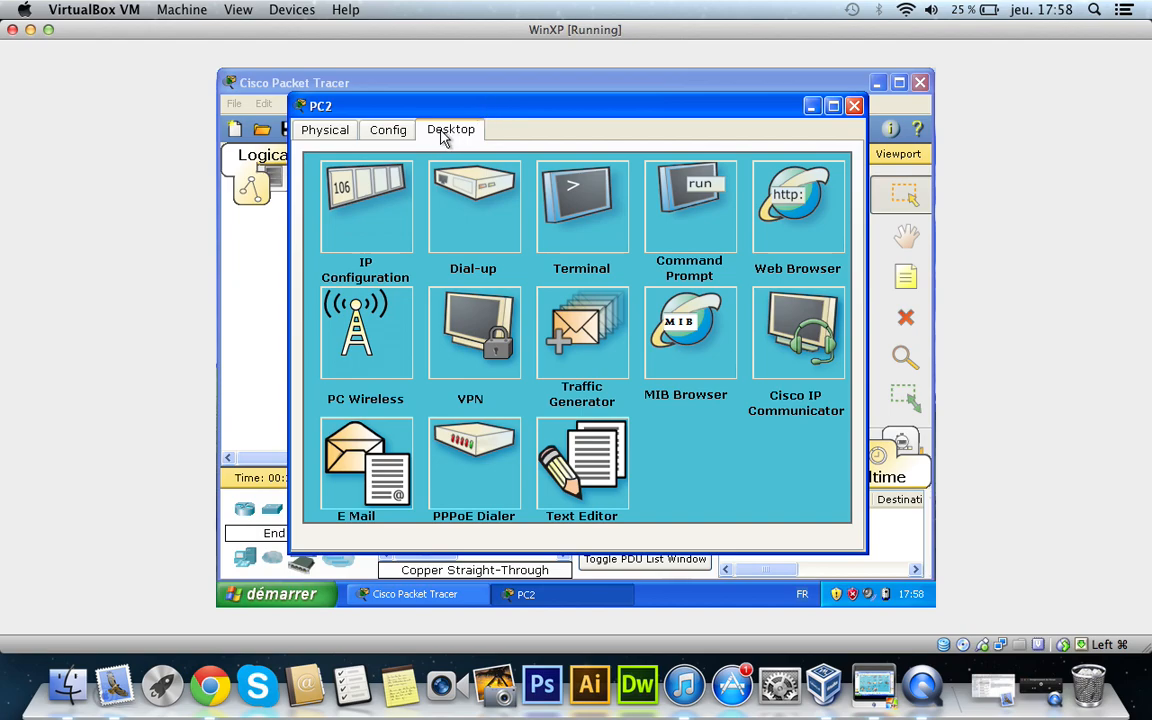
click(368, 220)
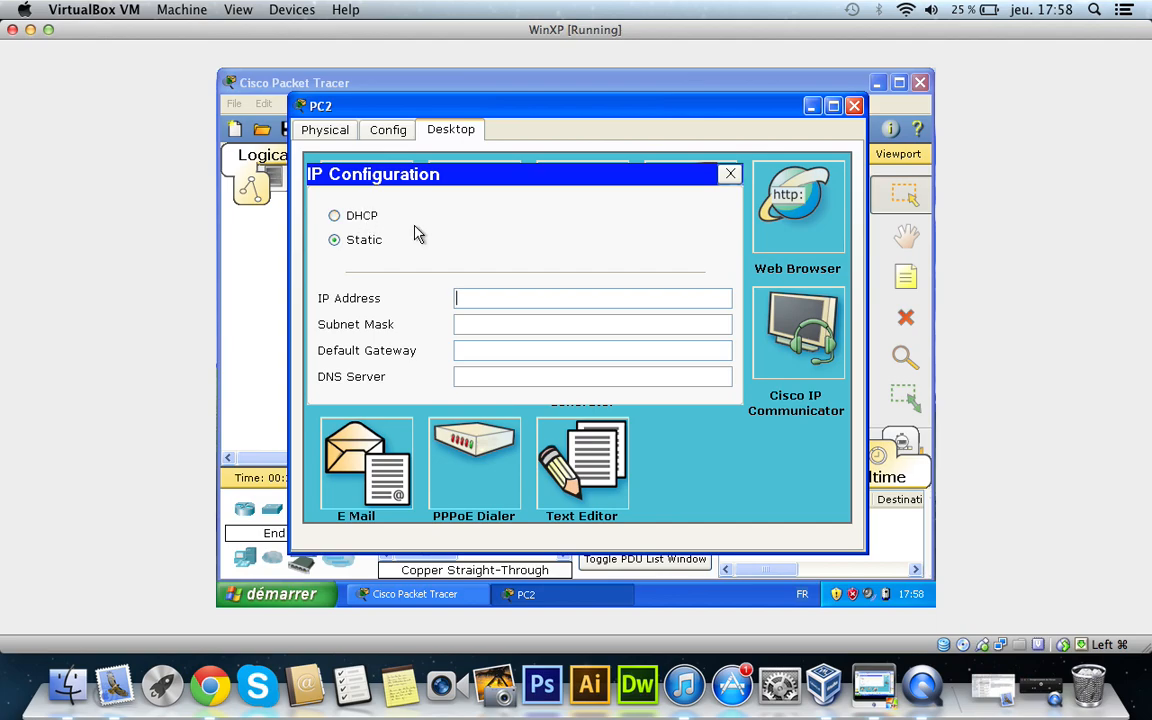
click(491, 298)
text(192.168.0.1)
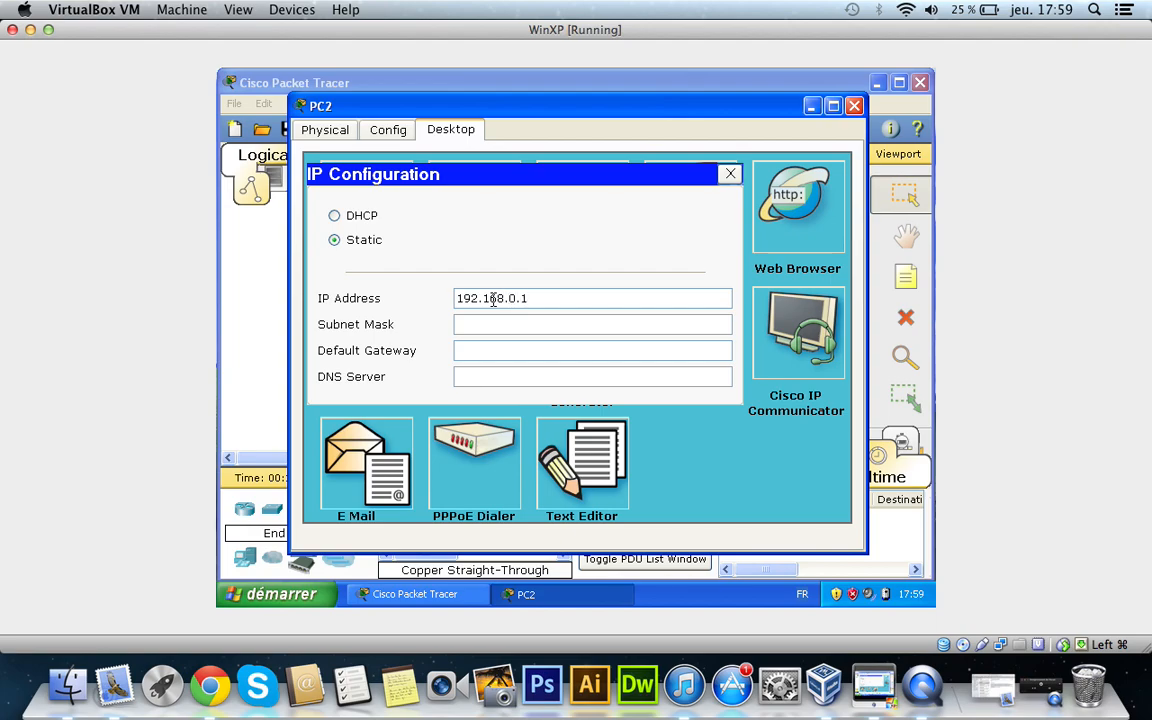
click(529, 325)
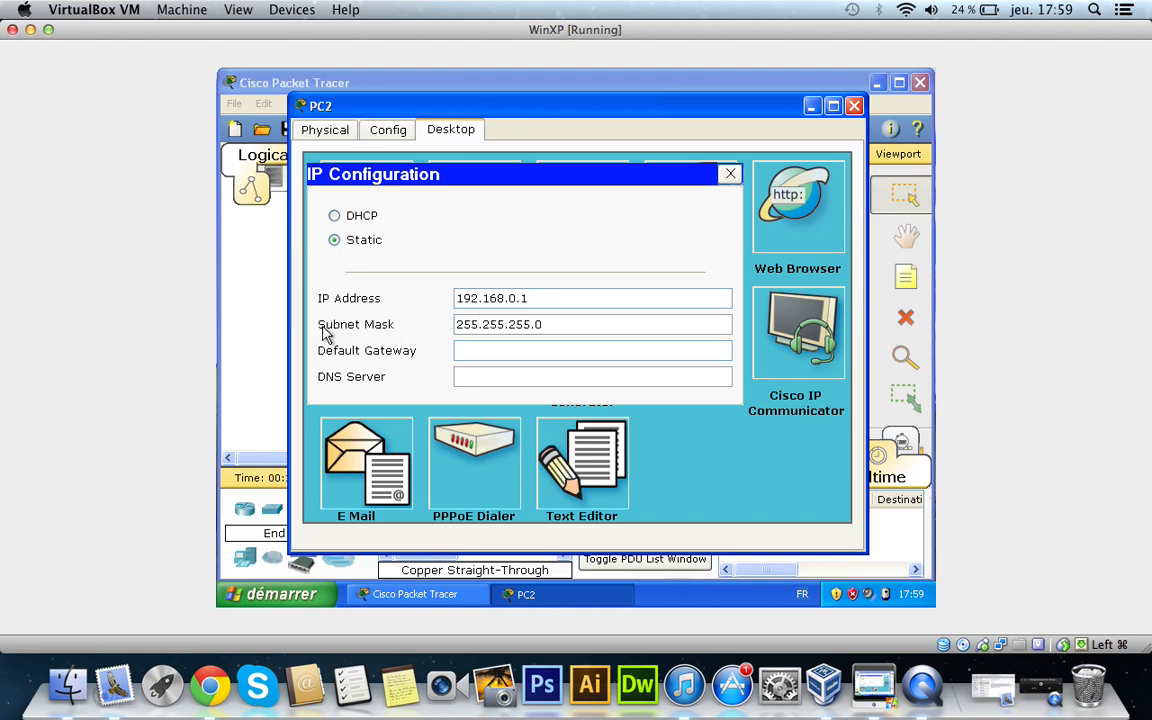
Highlight the network part 255.255.255 and the host part 0 of PC2's subnet mask.
click(456, 324)
drag(456, 324, 527, 311)
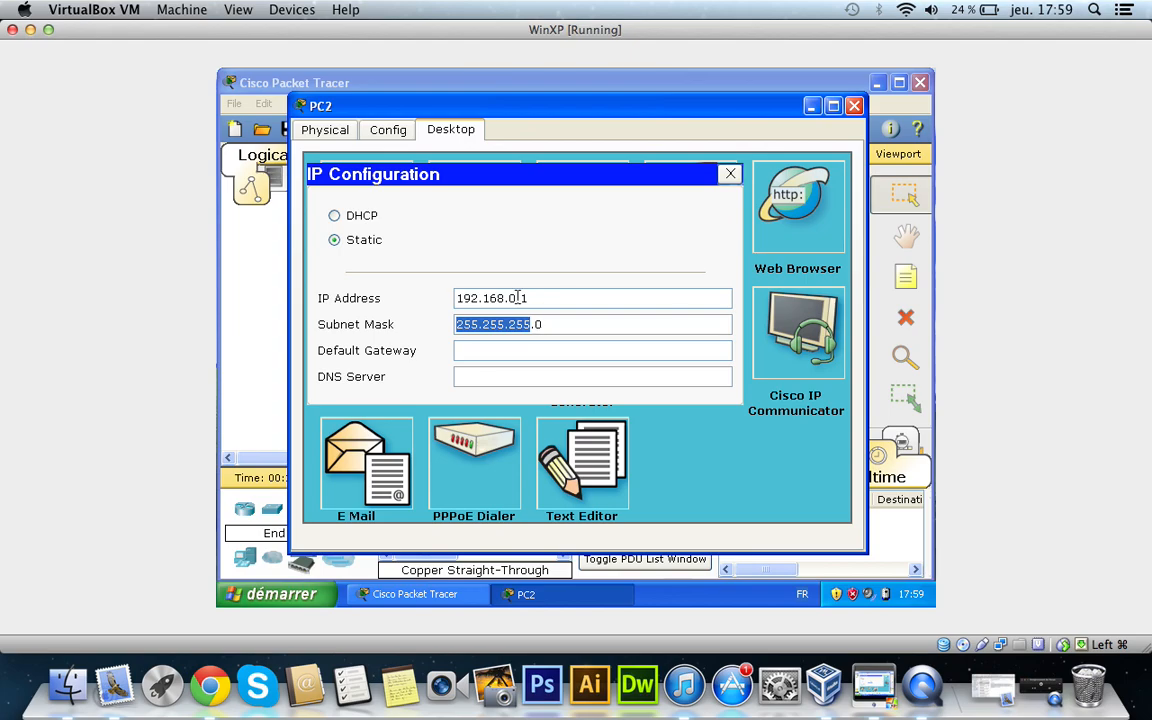
drag(519, 298, 535, 333)
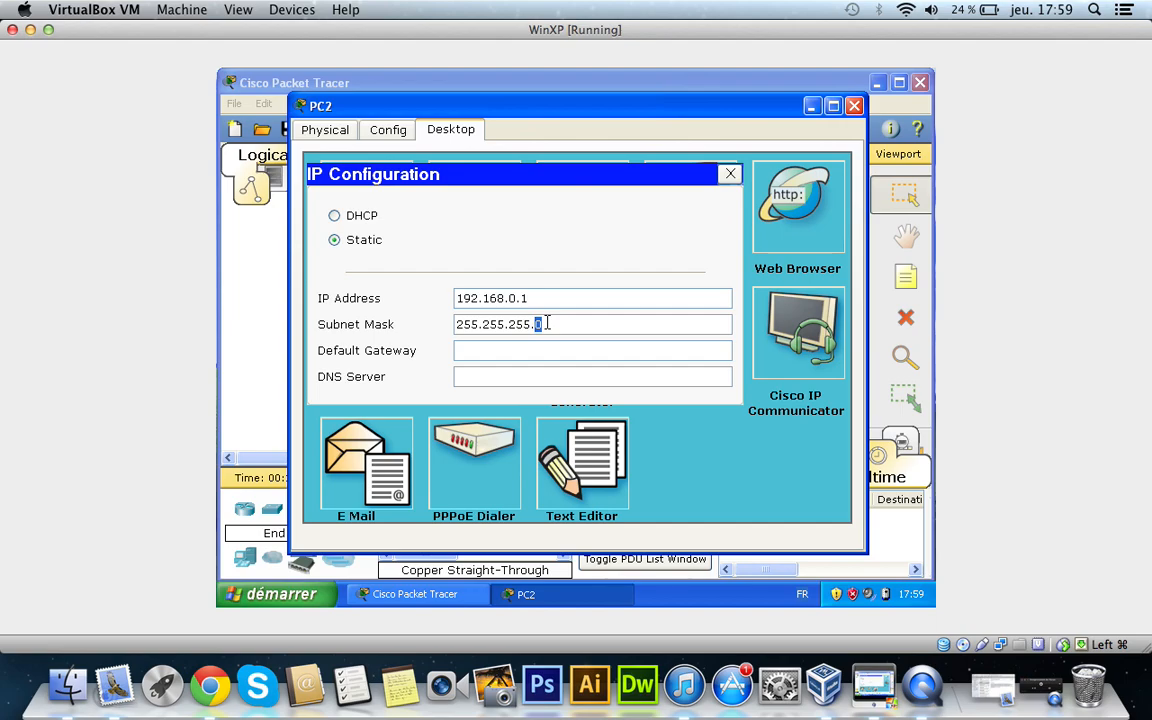
Try deleting from the end of PC2's IP address, dismiss the error, and re-enter the address as 192.168.0.1.
click(540, 298)
key(BackSpace)
click(528, 324)
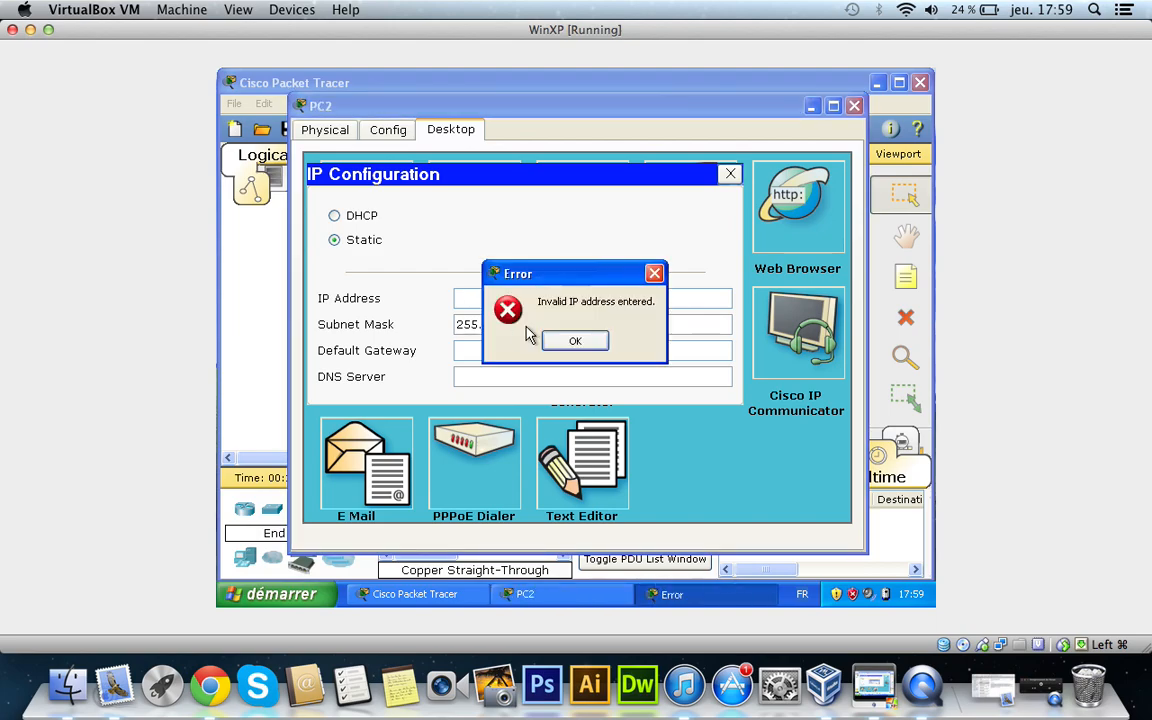
click(574, 342)
text(192.1)
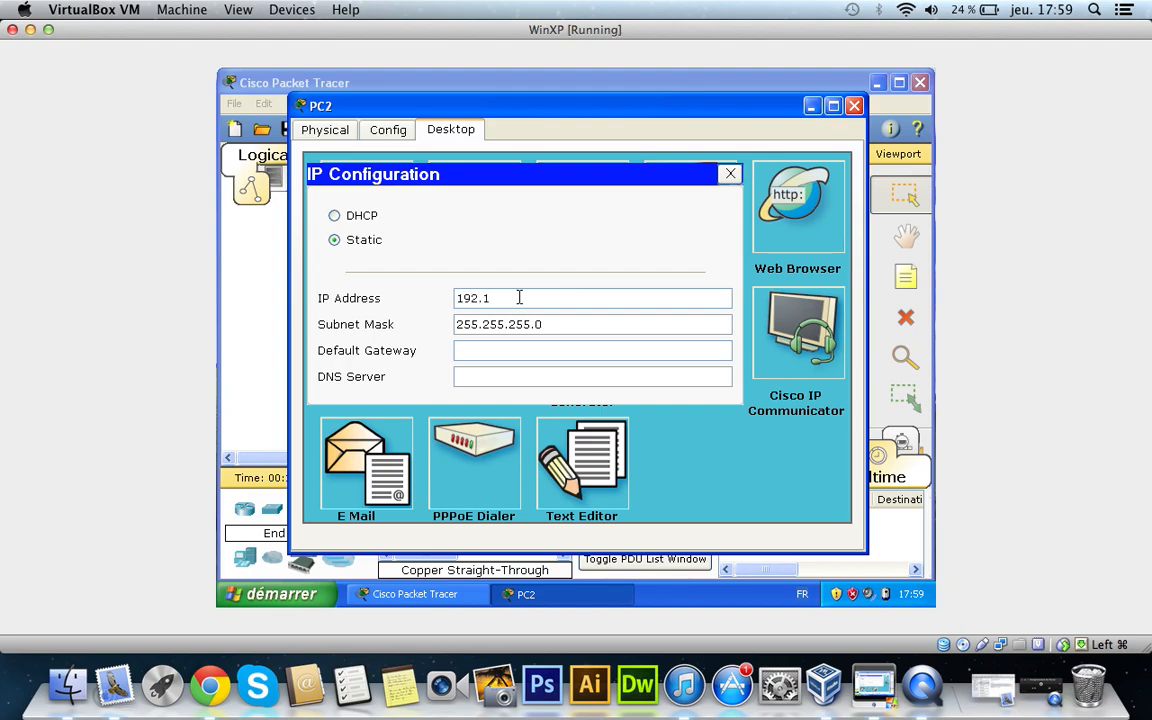
text(68.0.1)
Change the last octet of PC2's IP address to 0, highlight parts of the address, and set the octet back to 1.
key(BackSpace)
text(0)
double_click(528, 298)
click(554, 298)
mouse_move(520, 297)
mouse_down()
mouse_move(552, 299)
mouse_move(524, 297)
mouse_up()
click(552, 296)
text(1)
Replace the third and second octets of PC2's subnet mask with 0, and restore both to 255.
drag(568, 323, 535, 323)
drag(529, 324, 509, 328)
text(0)
click(504, 322)
drag(504, 322, 484, 324)
key(BackSpace)
text(0)
key(BackSpace)
text(255)
drag(509, 324, 514, 324)
text(255)
Set PC2's default gateway to 192.168.0.254.
click(497, 348)
text(192.168)
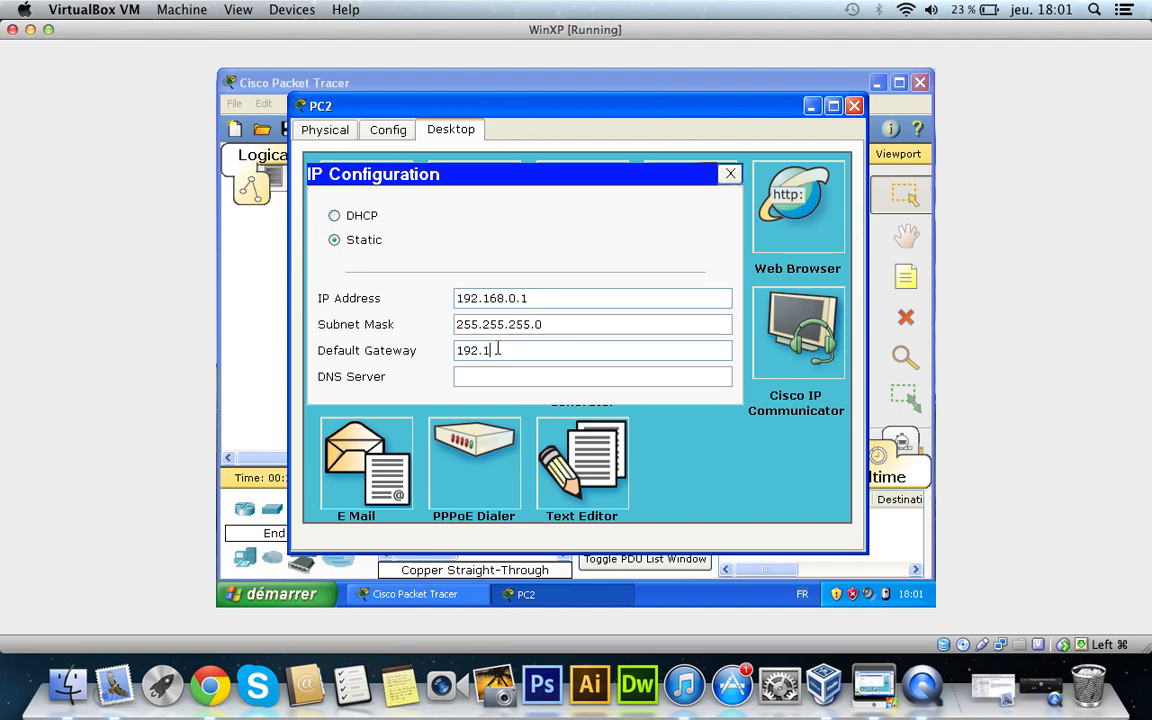
text(.0.254)
click(507, 376)
Highlight PC2's whole default gateway address and its host part 254, and close PC2's window.
double_click(505, 352)
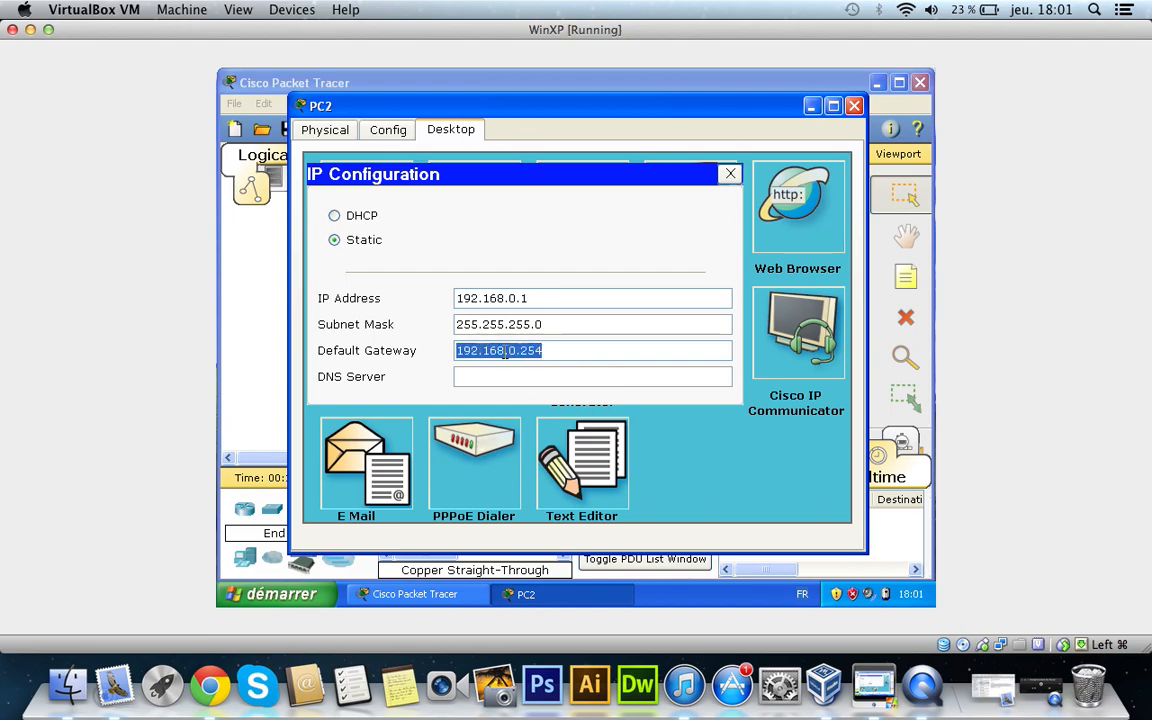
click(572, 351)
drag(572, 351, 522, 346)
click(527, 354)
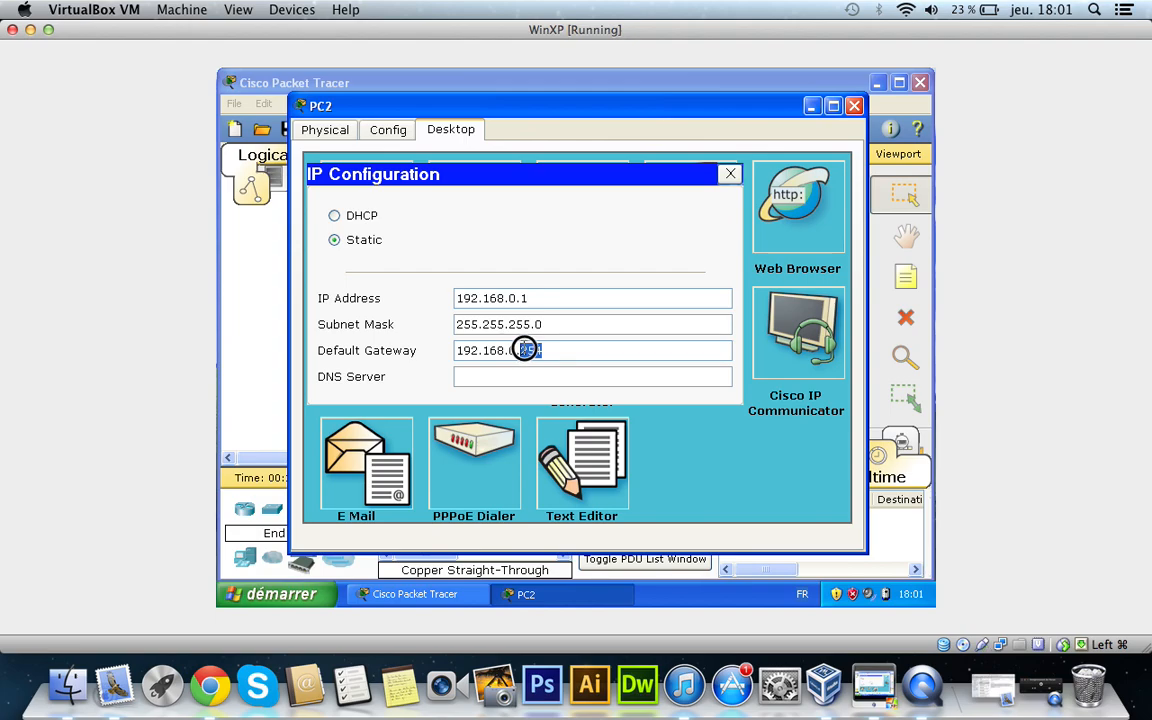
click(563, 350)
click(855, 108)
Open PC3's IP configuration and give it the static address 192.168.0.2 with subnet mask 255.255.255.0.
click(658, 377)
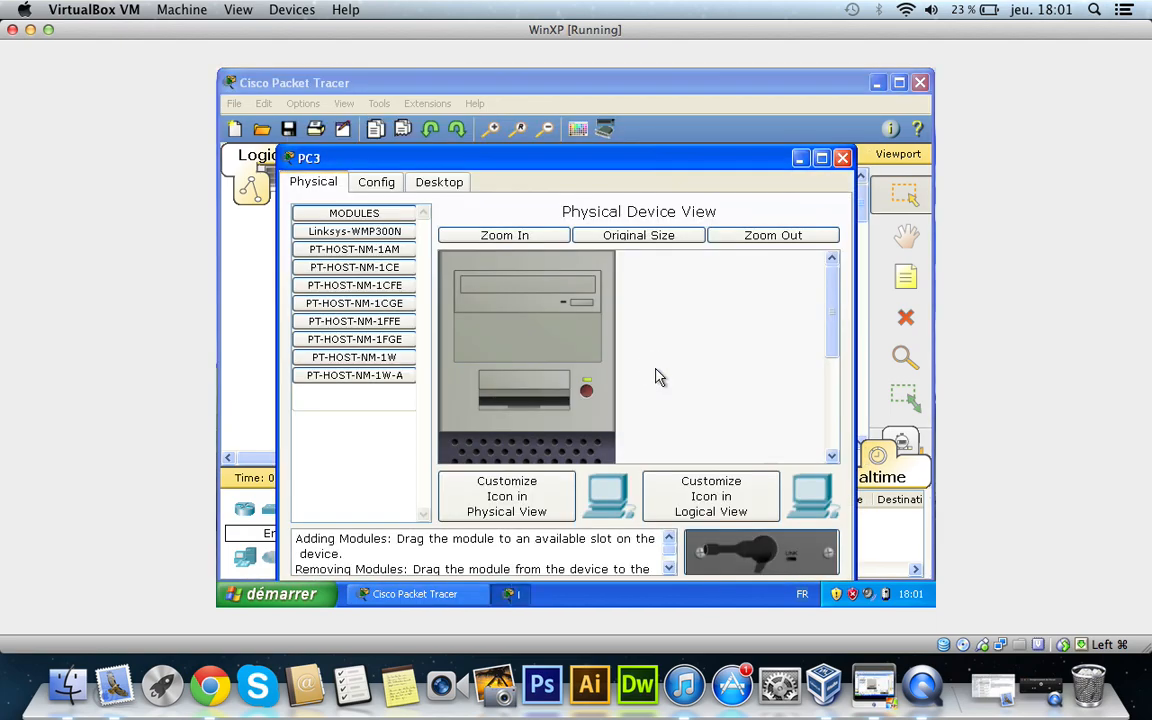
click(440, 182)
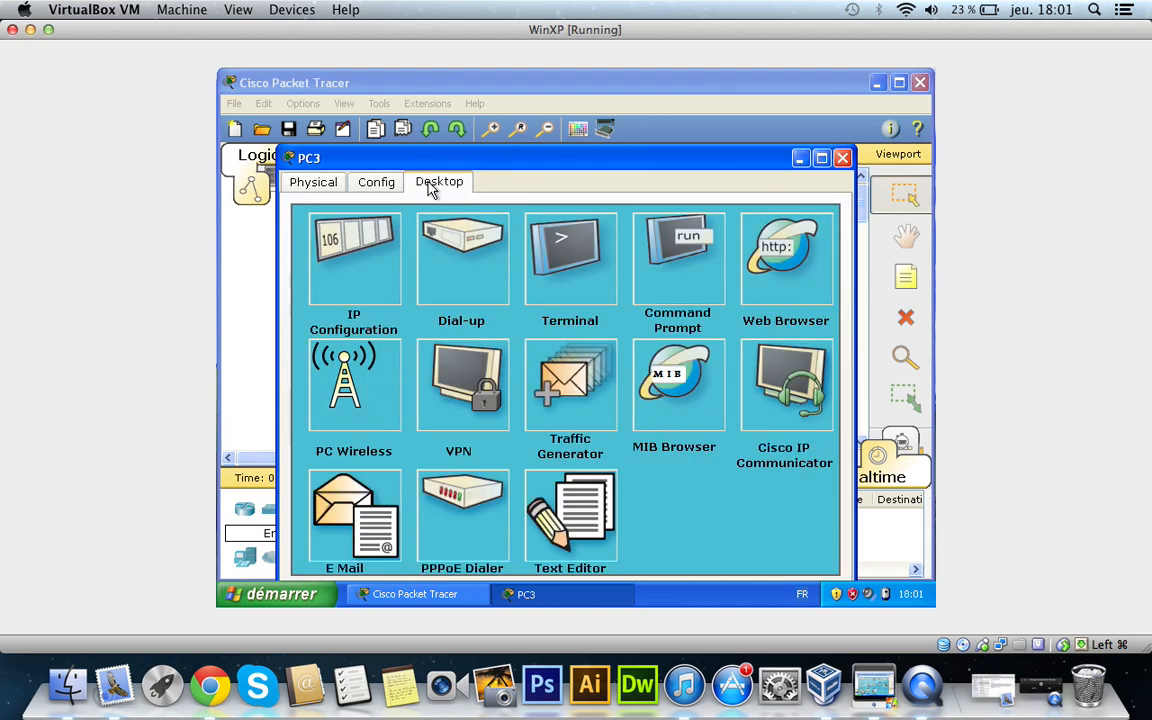
click(370, 276)
click(487, 351)
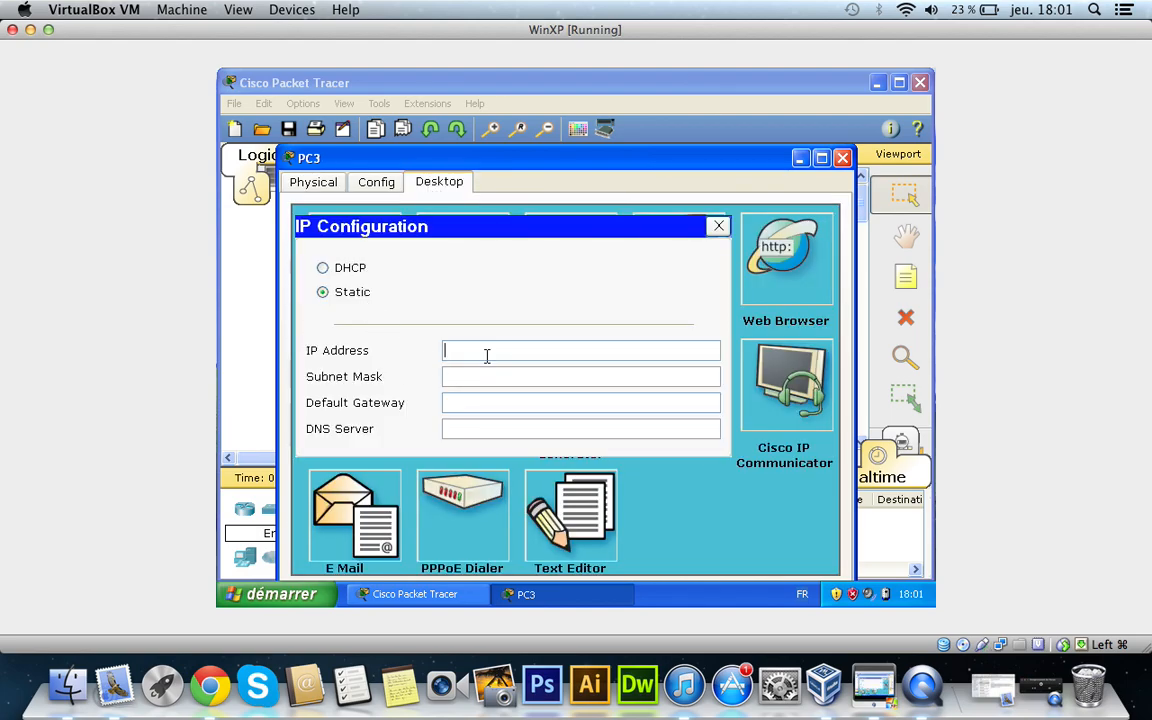
text(18)
text(9)
key(BackSpace)
key(BackSpace)
text(92.168.0.2)
click(542, 373)
Set PC3's default gateway to 198.168.0.254 and close PC3's configuration.
click(557, 403)
text(98.168.0)
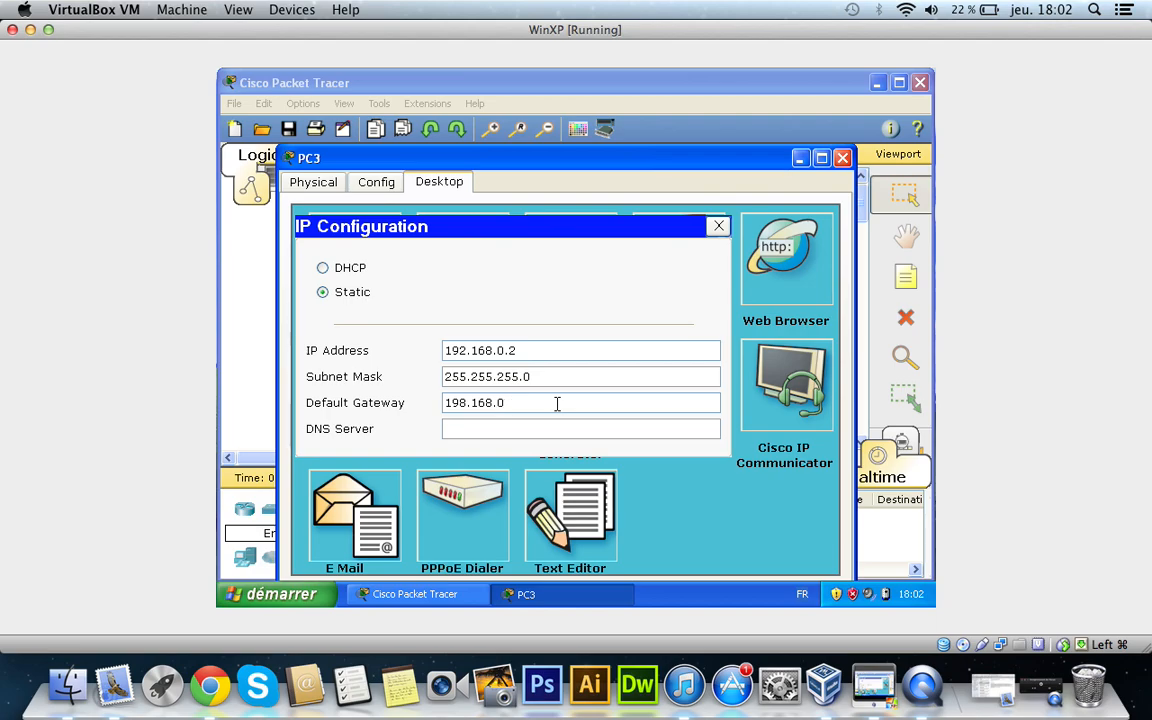
text(.254)
click(719, 227)
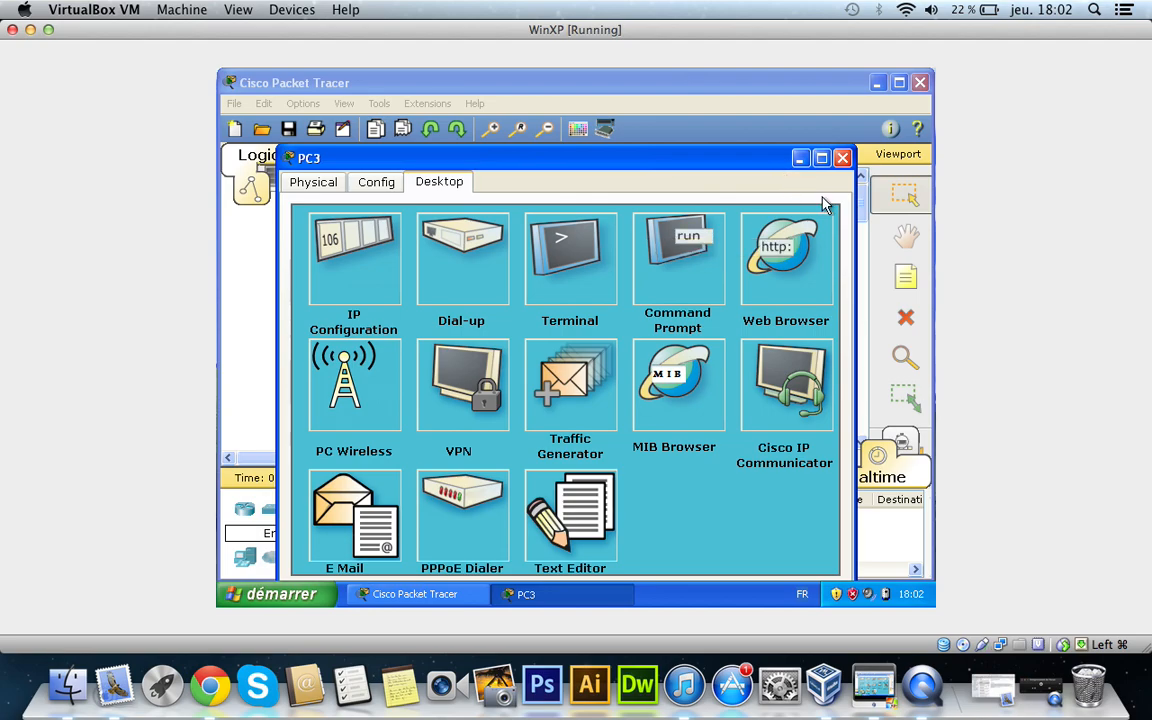
click(843, 158)
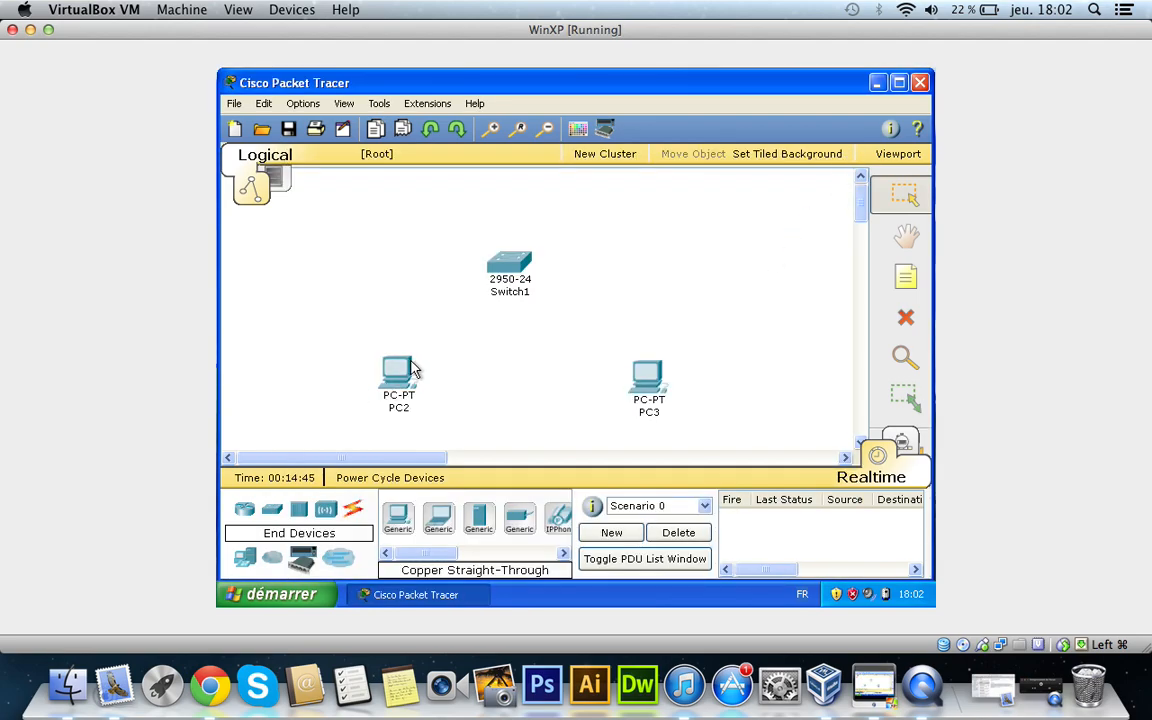
drag(347, 346, 385, 323)
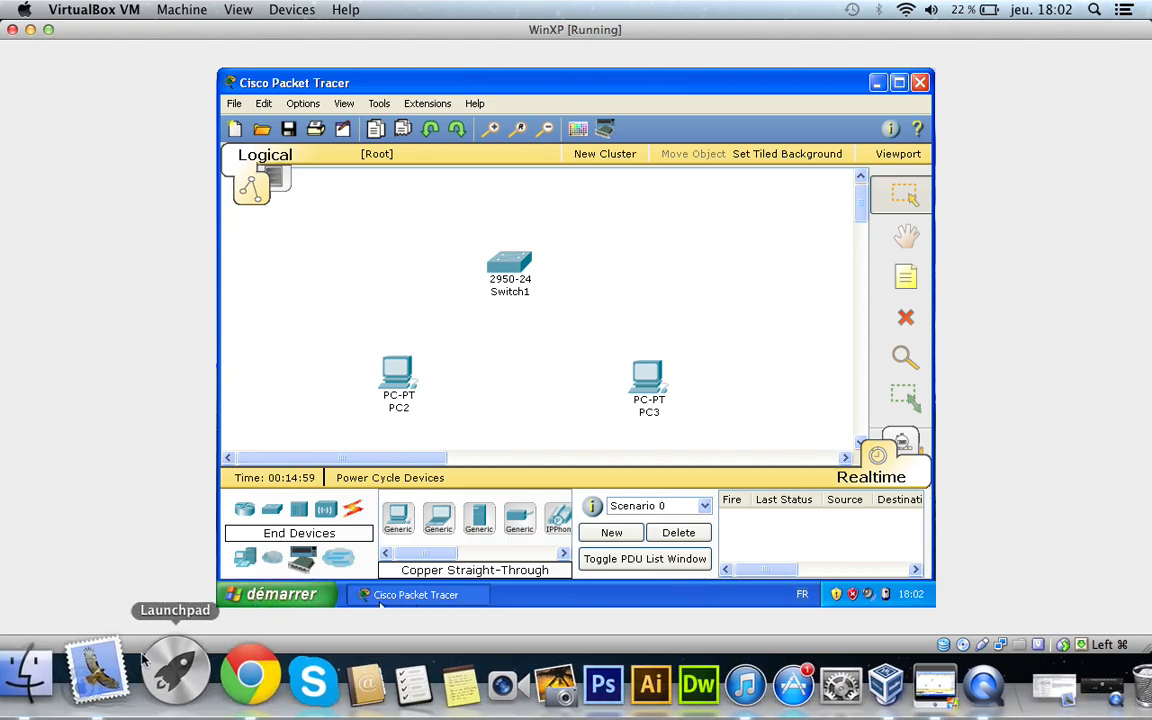
Open the properties of the local network connection (Connexion au réseau local) in Windows XP.
click(278, 594)
click(476, 370)
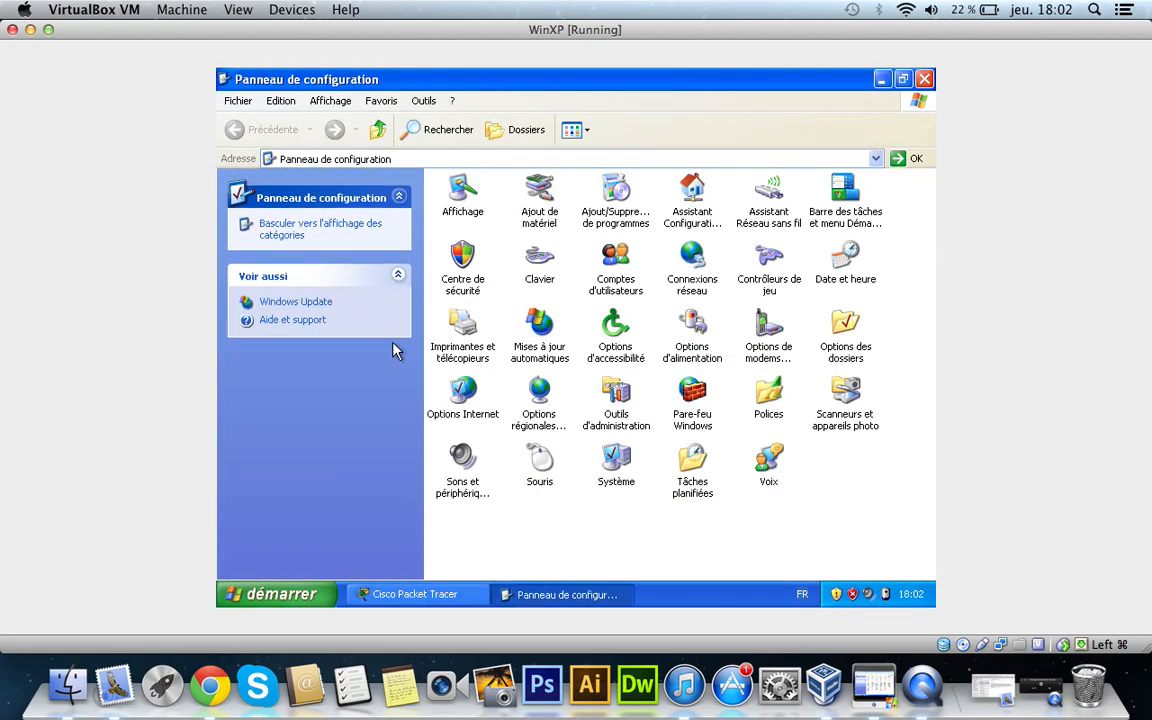
double_click(712, 276)
click(522, 210)
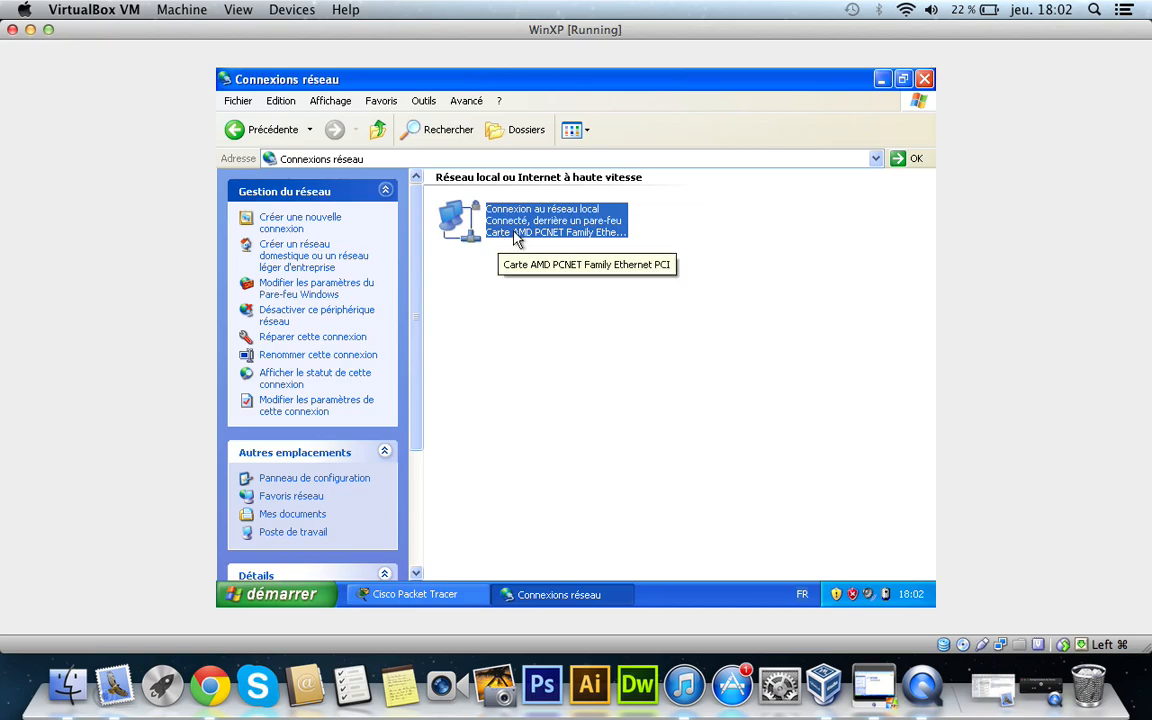
right_click(528, 226)
click(566, 366)
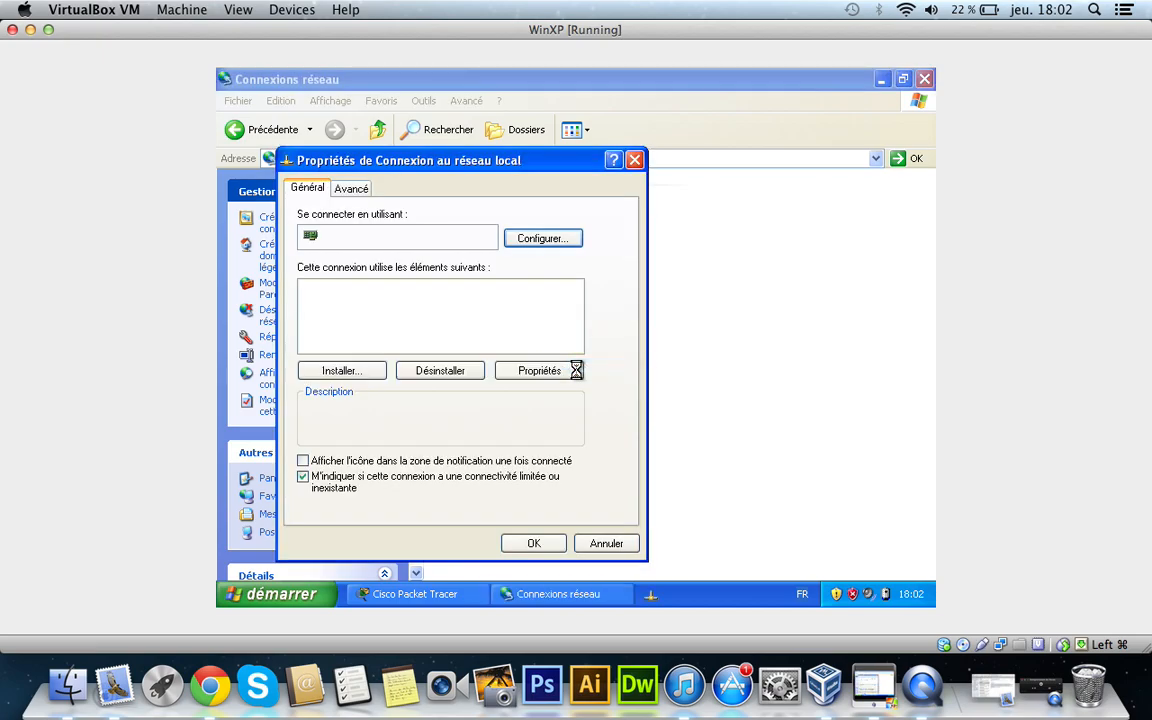
Open the properties of the connection's Internet Protocol (TCP/IP) component.
click(413, 337)
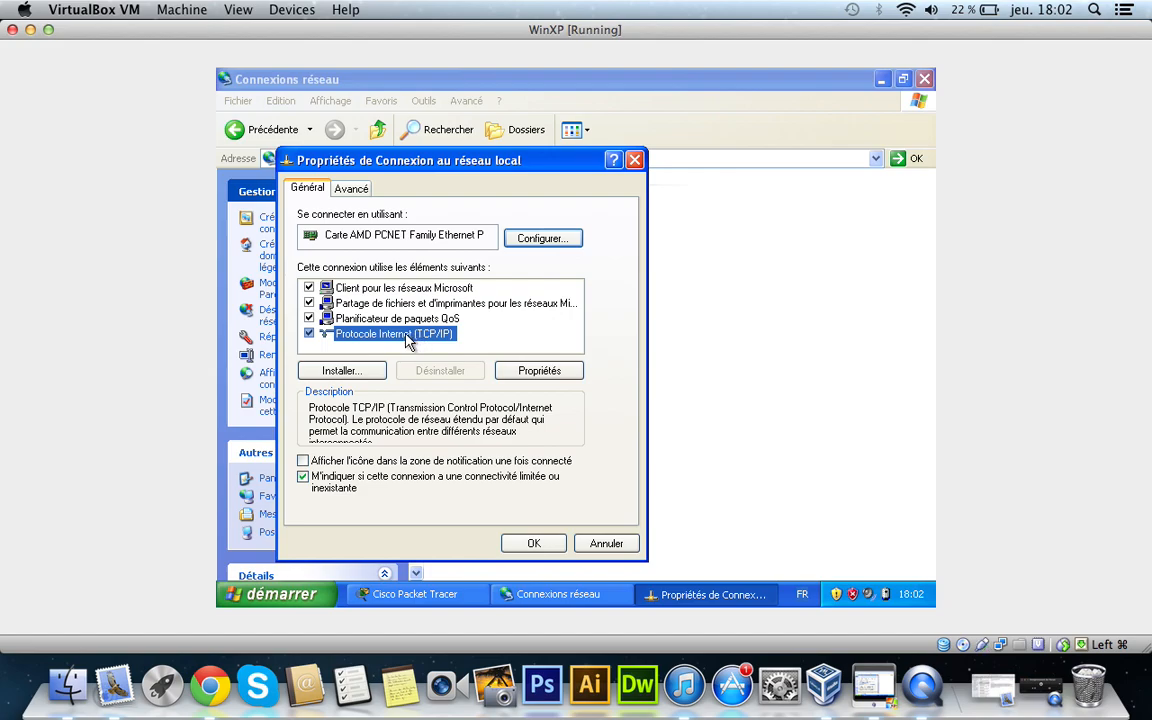
right_click(410, 342)
click(343, 334)
click(512, 375)
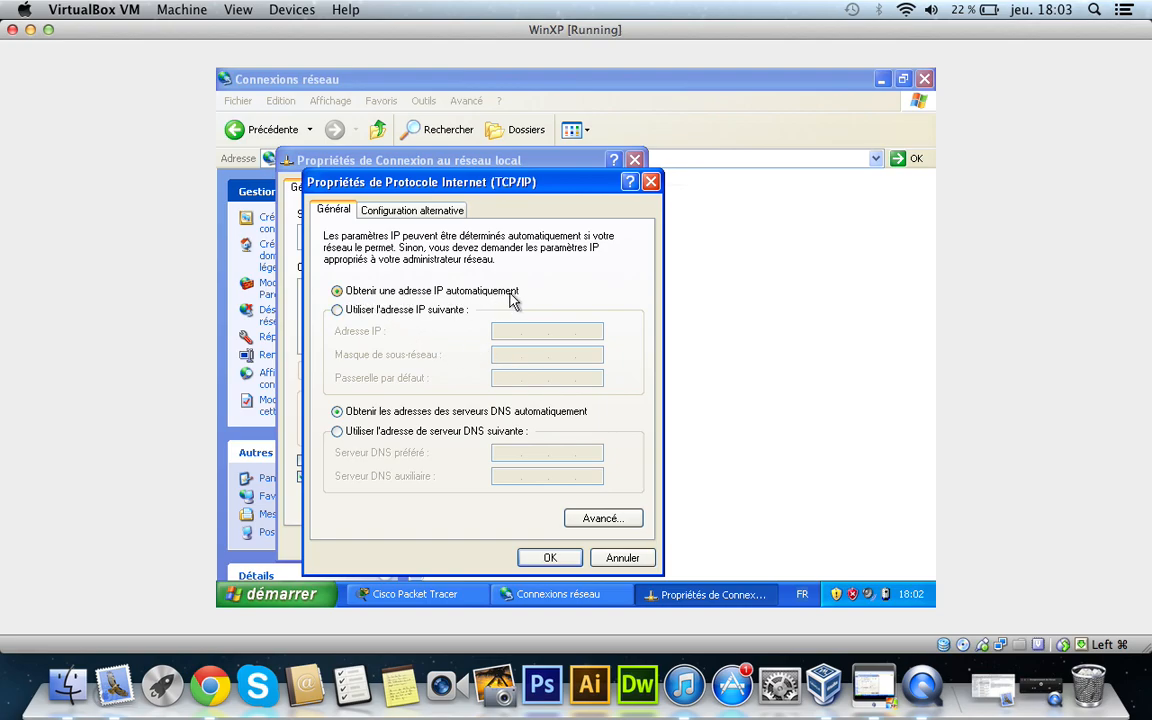
Switch the TCP/IP settings to a manual IP address and back to automatic, close the properties dialogs, and return to Packet Tracer.
click(378, 312)
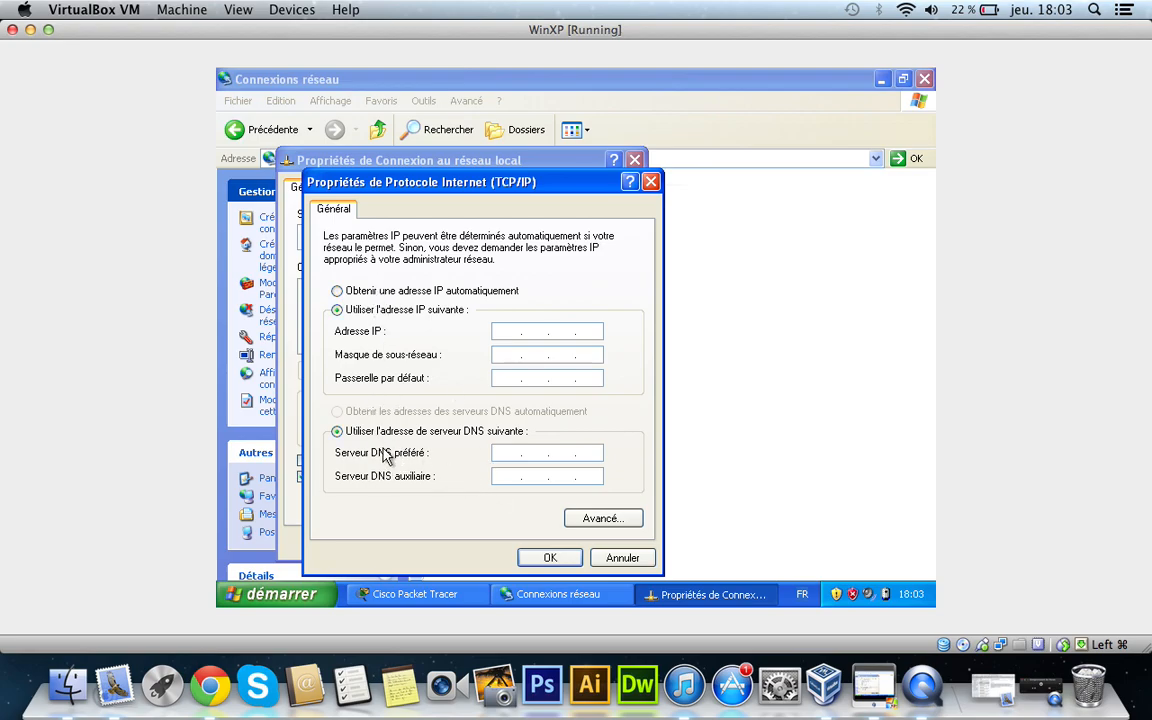
click(337, 290)
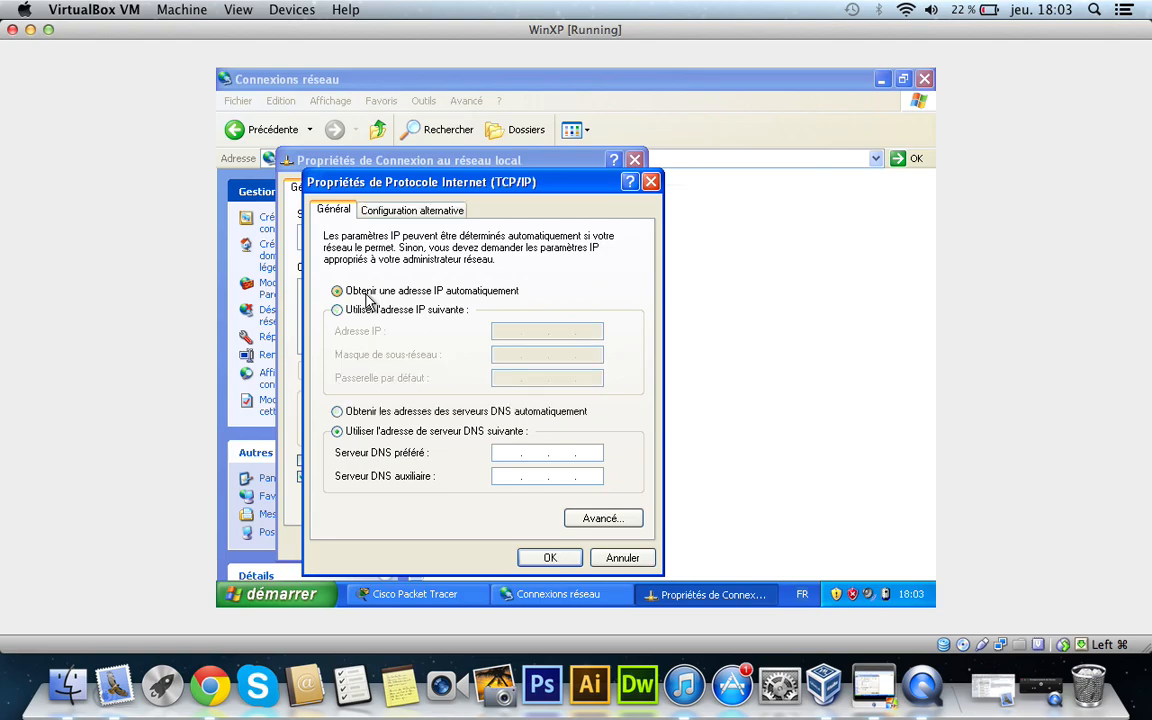
click(549, 557)
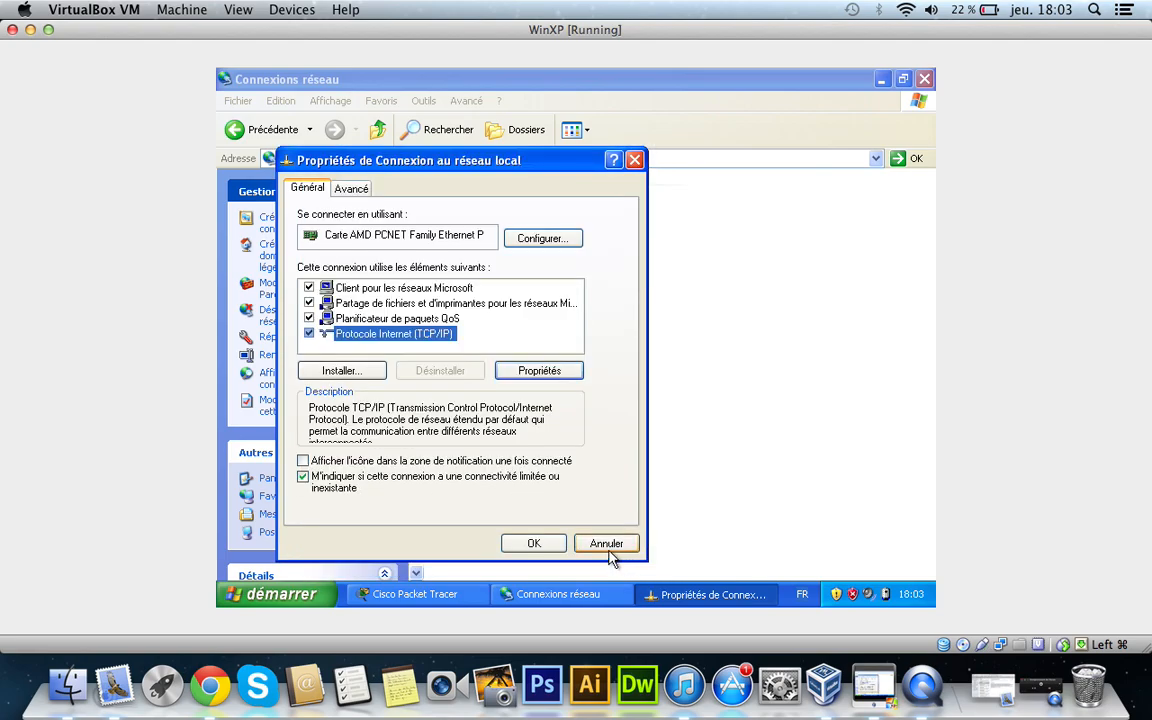
click(609, 545)
click(420, 595)
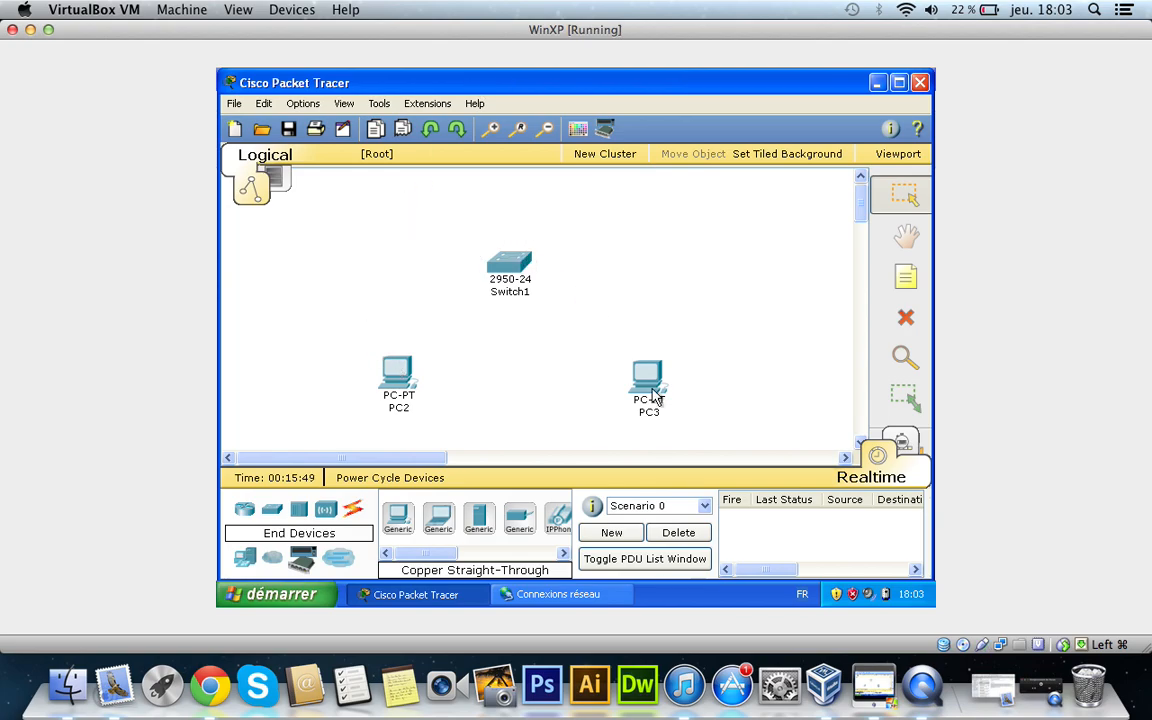
Show the available connection cable types for linking the PCs and the switch.
mouse_move(655, 397)
mouse_move(392, 374)
mouse_move(503, 271)
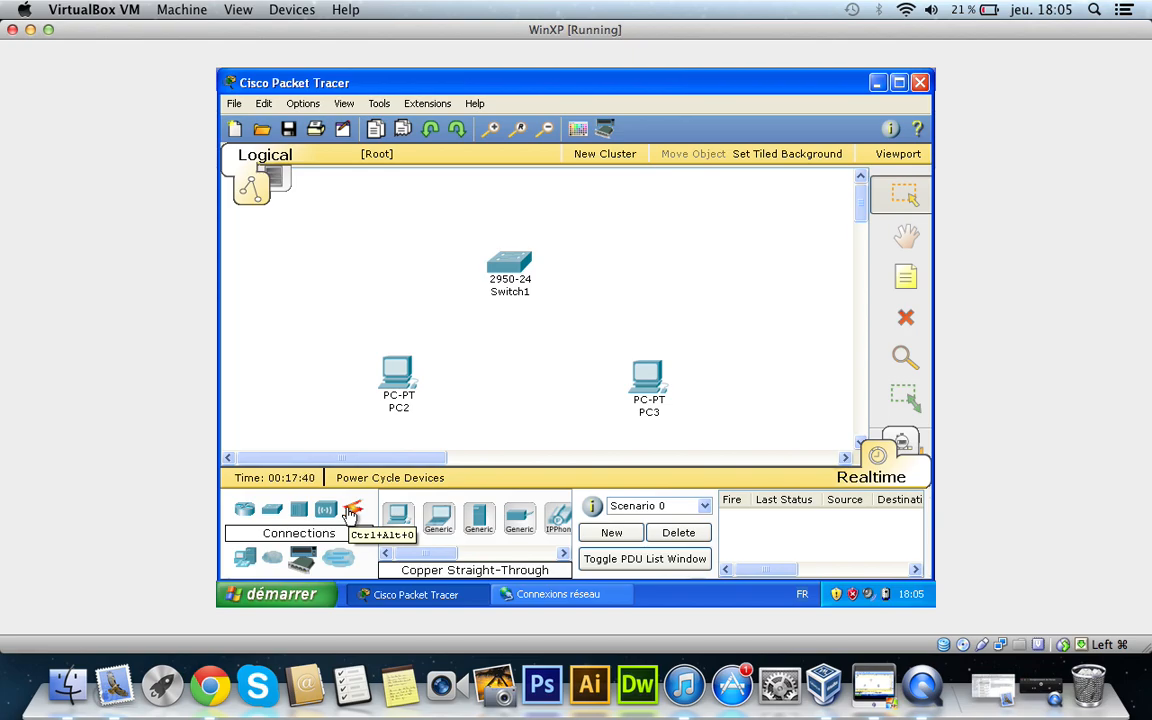
click(350, 514)
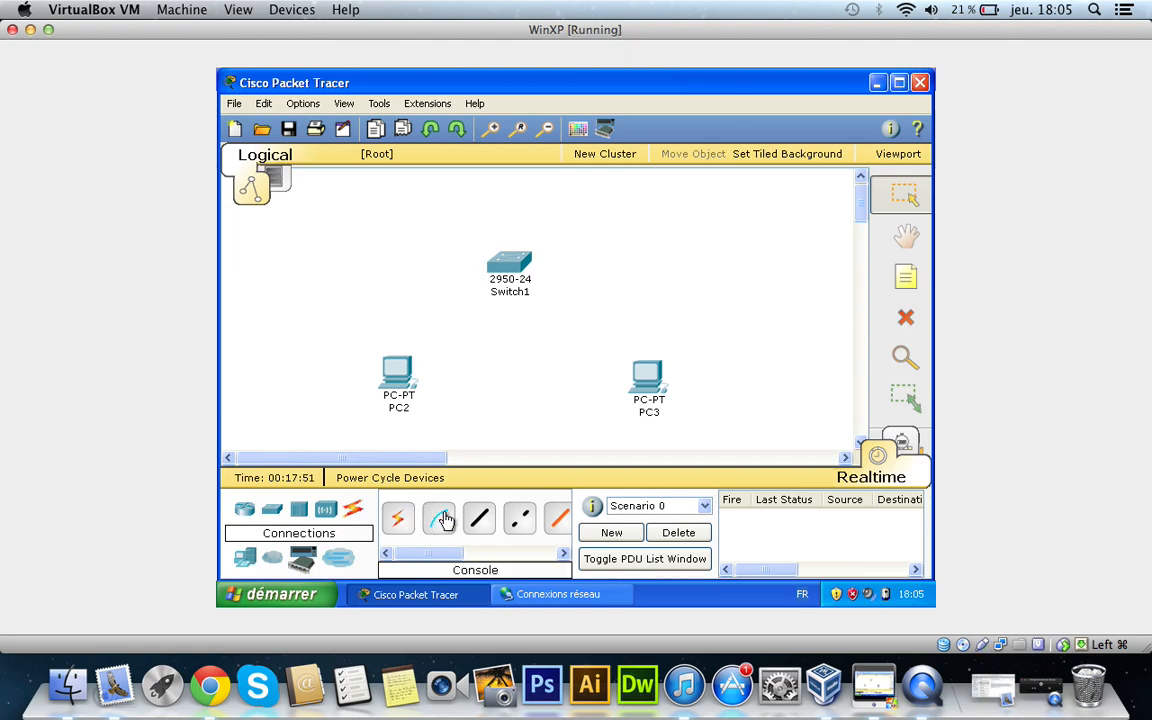
mouse_move(521, 267)
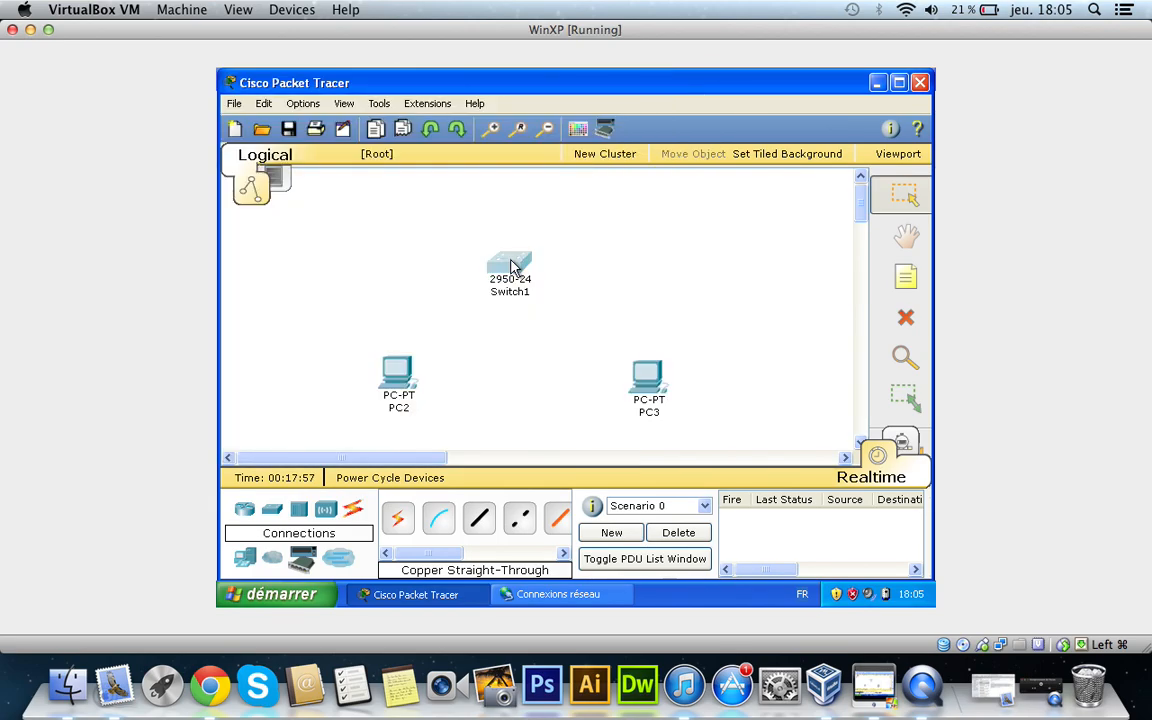
View Switch1's IOS command line interface and close the switch's window.
click(514, 265)
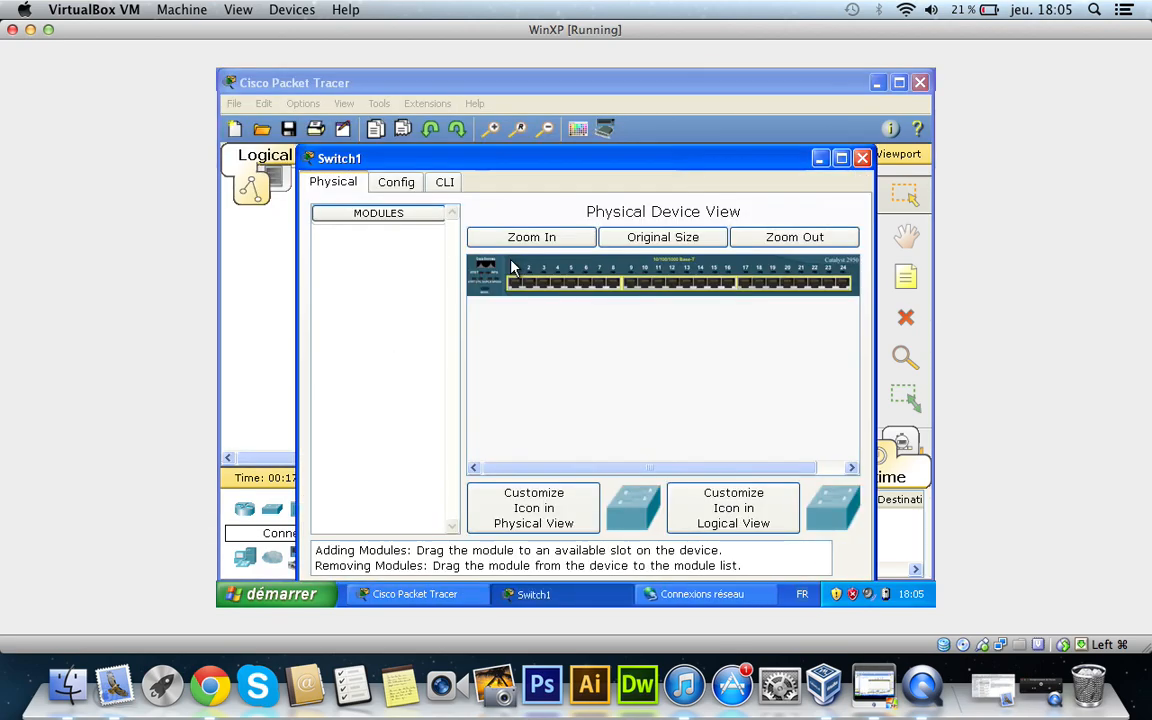
click(445, 183)
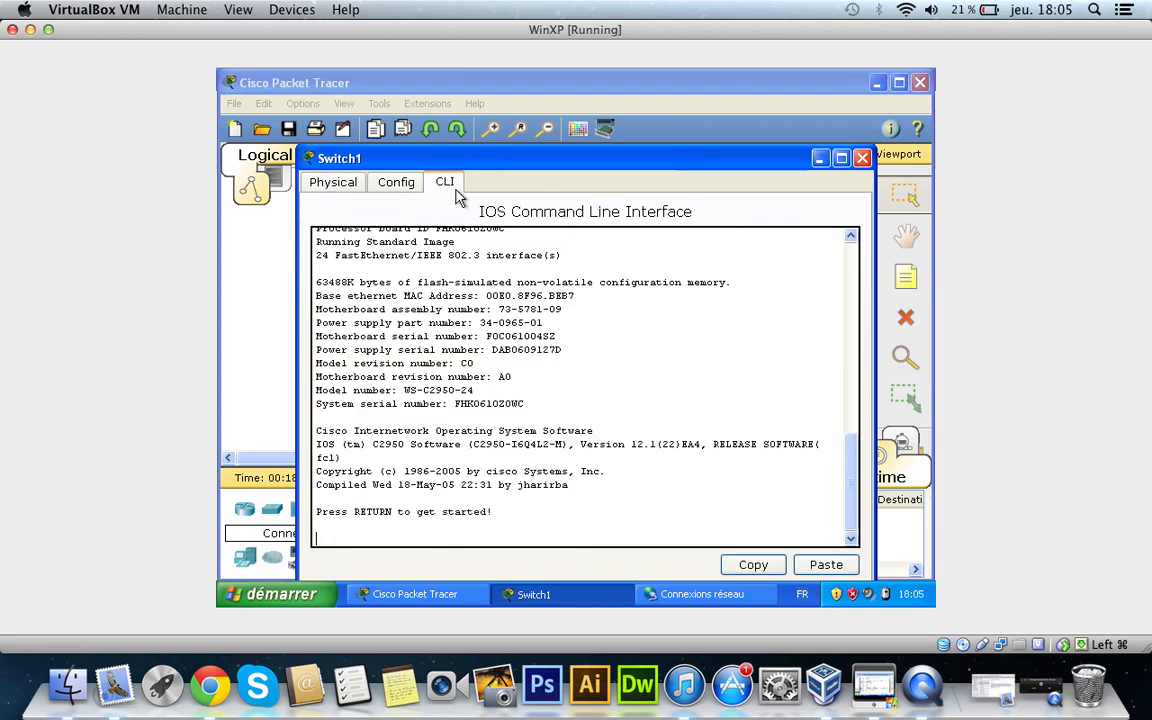
click(861, 158)
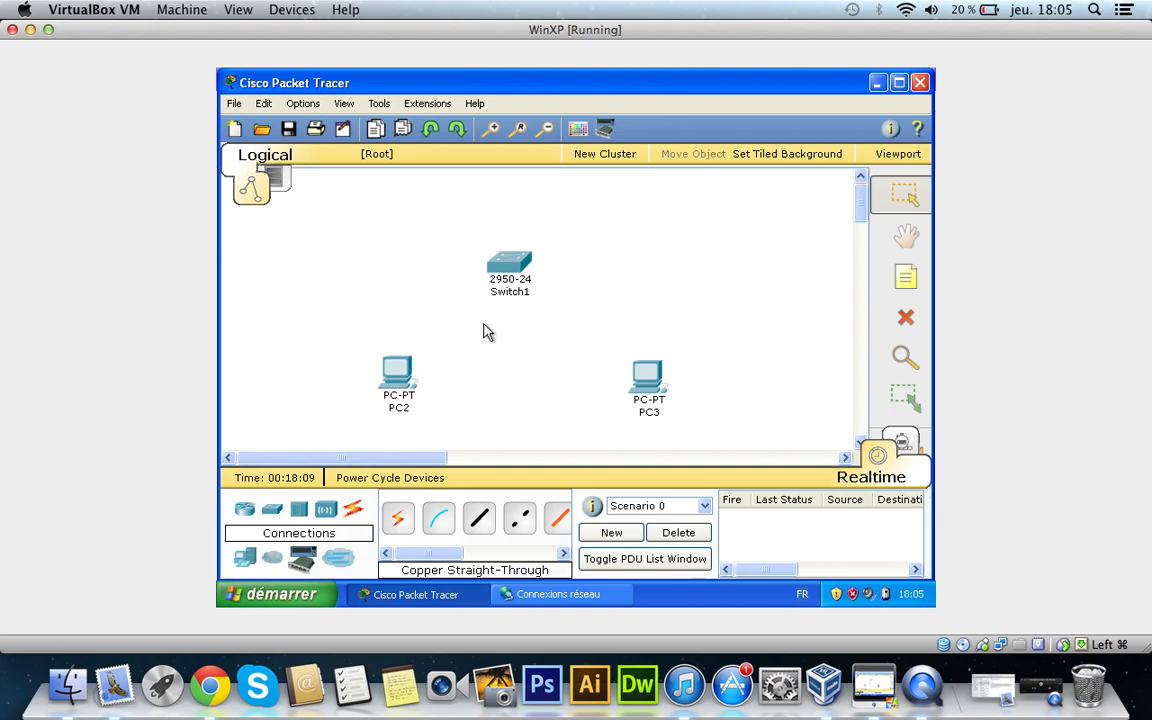
Link the FastEthernet ports of PC2 and PC3 with a copper straight-through cable, and delete that link.
click(482, 521)
click(479, 527)
click(481, 520)
click(395, 370)
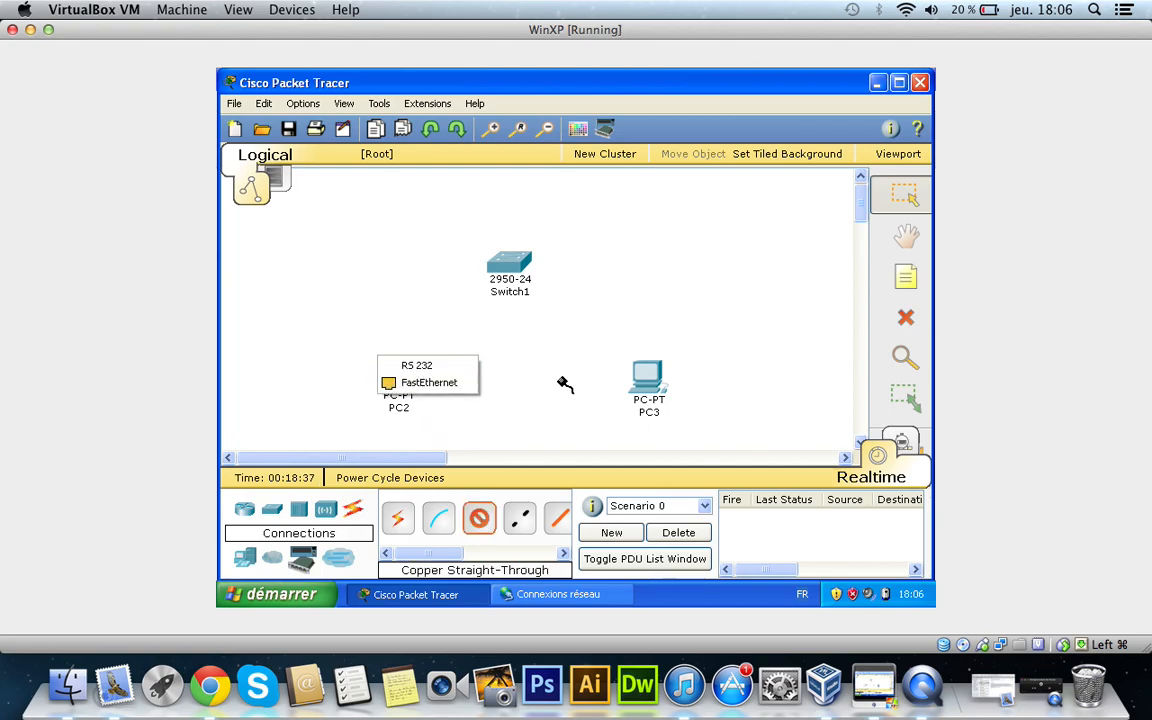
click(440, 382)
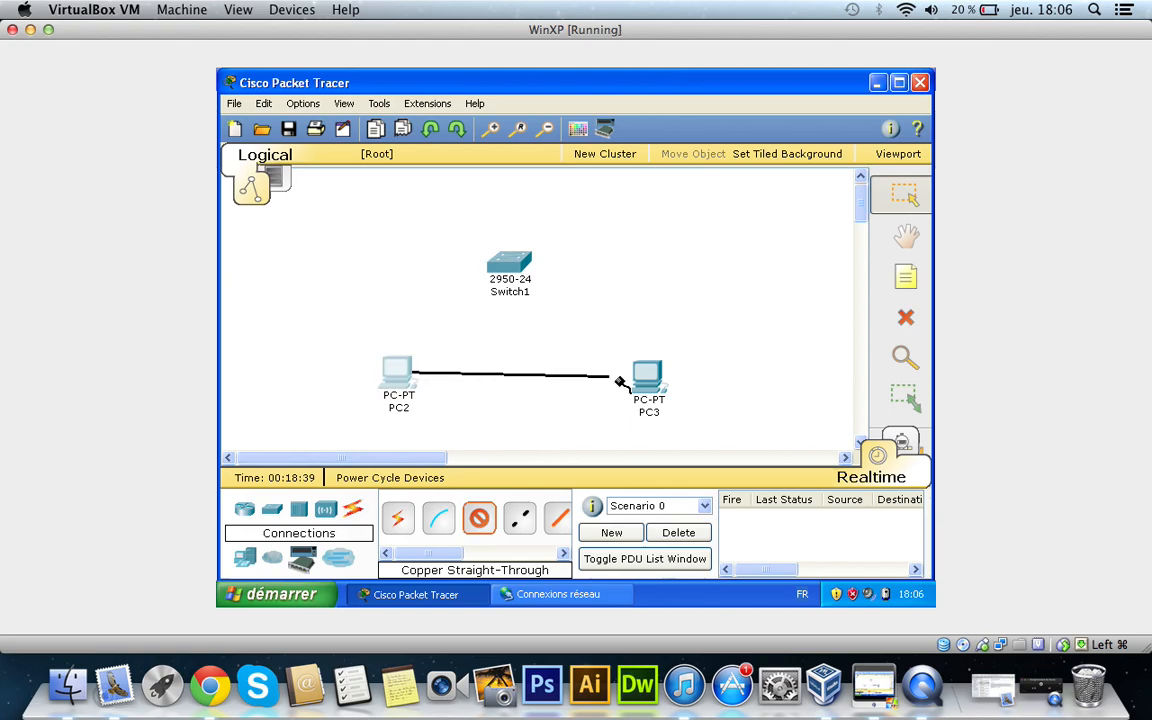
click(655, 387)
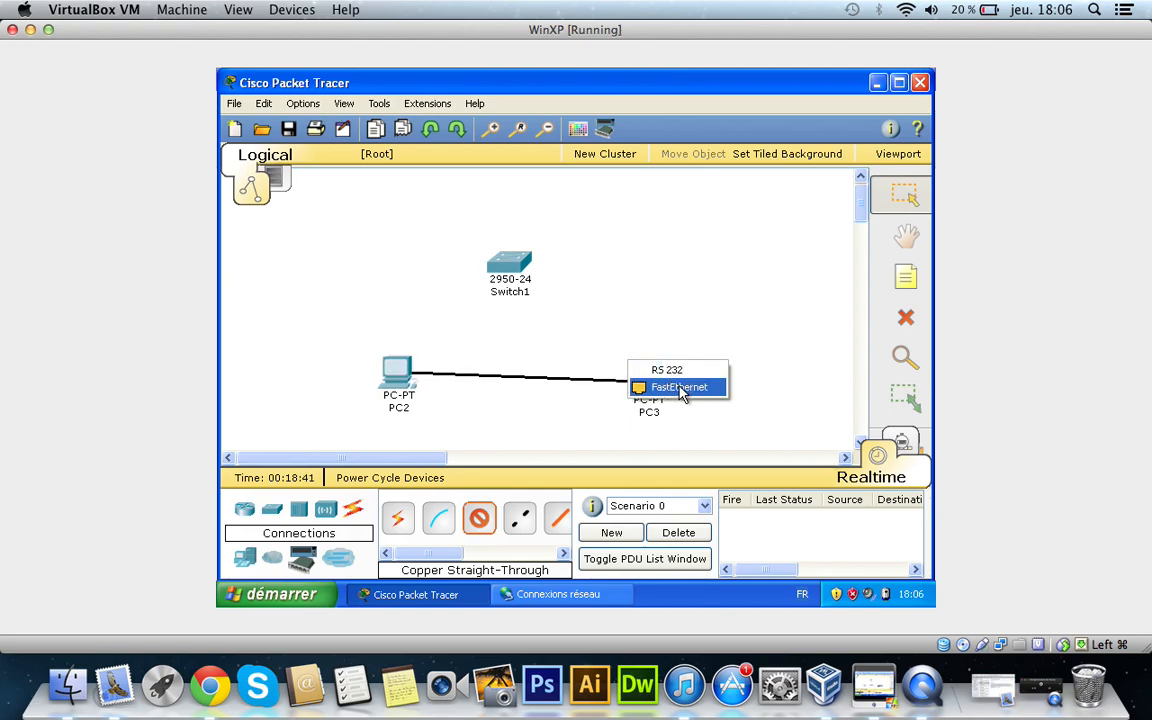
click(679, 388)
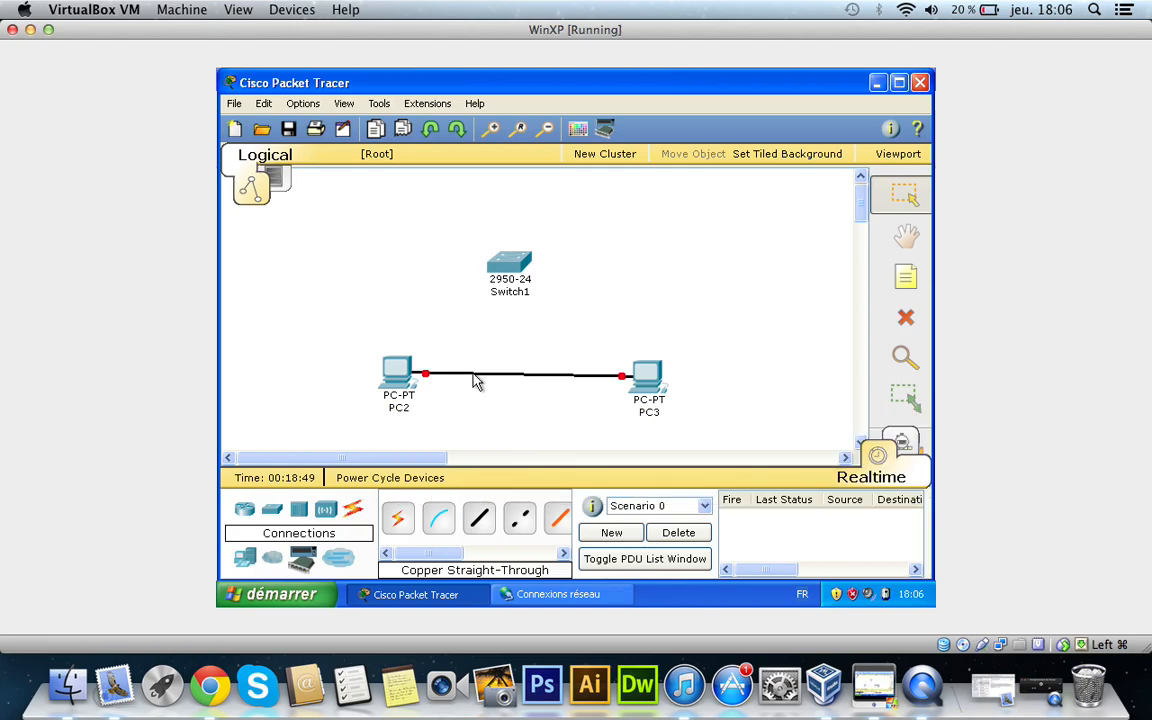
click(906, 319)
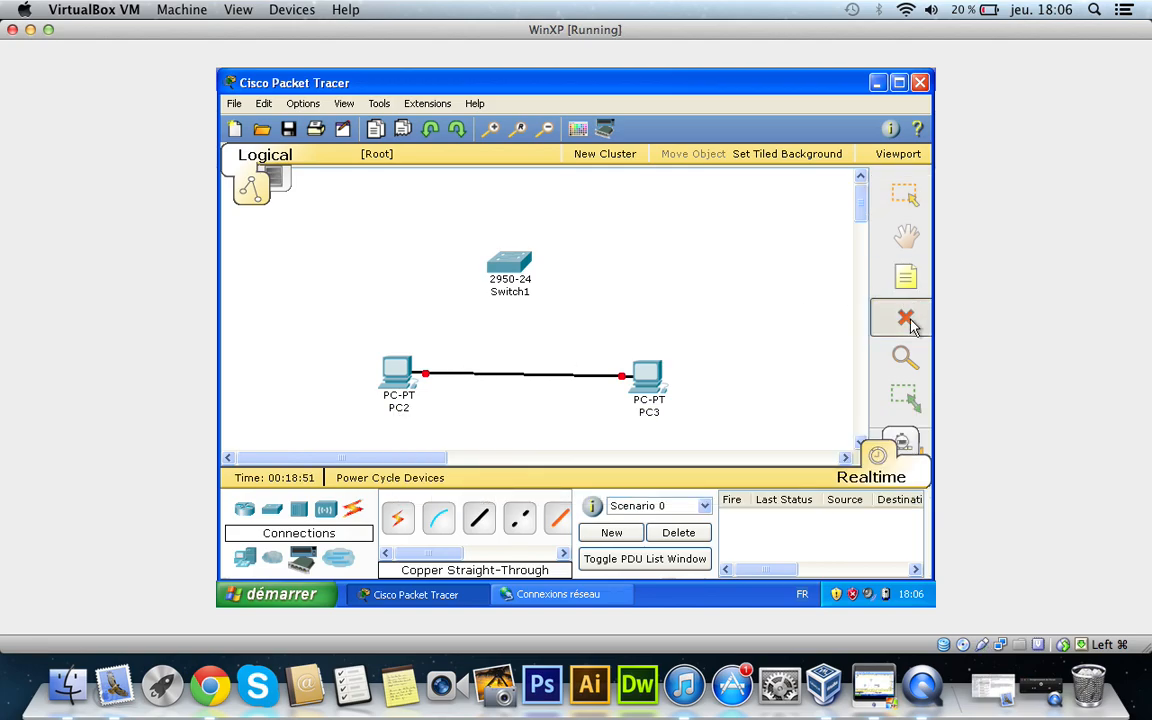
click(535, 376)
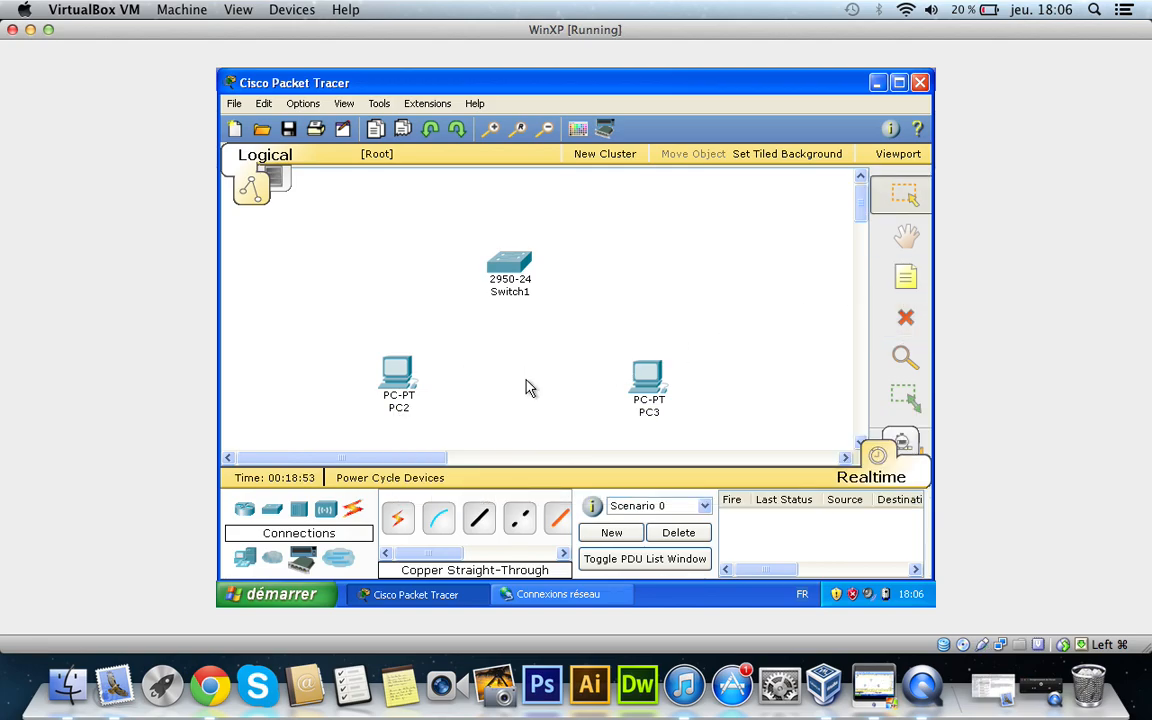
Link PC2 to PC3's FastEthernet port with a copper cross-over cable.
click(519, 517)
click(395, 385)
click(448, 381)
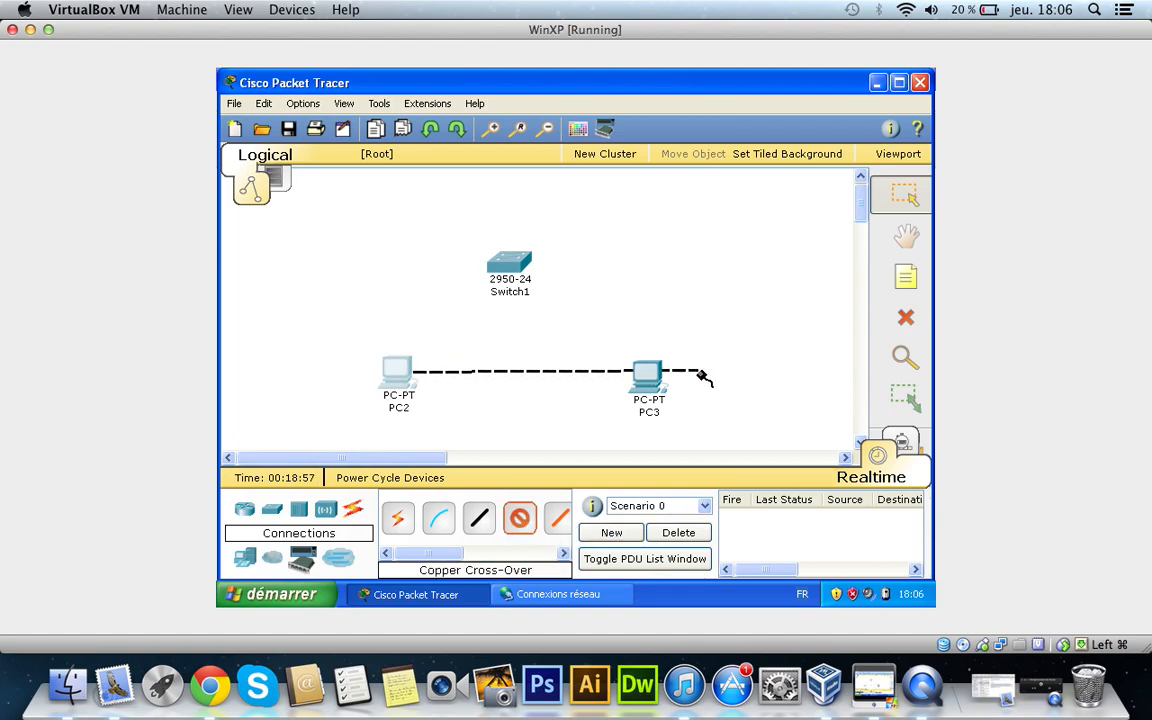
click(645, 373)
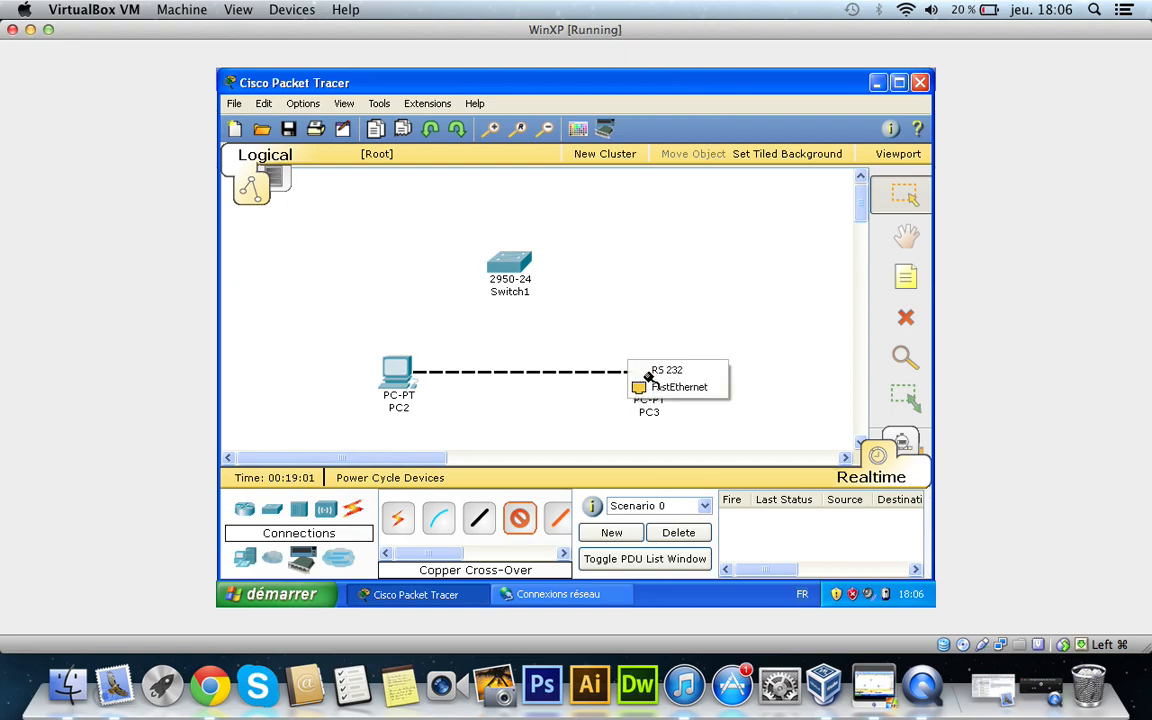
click(674, 386)
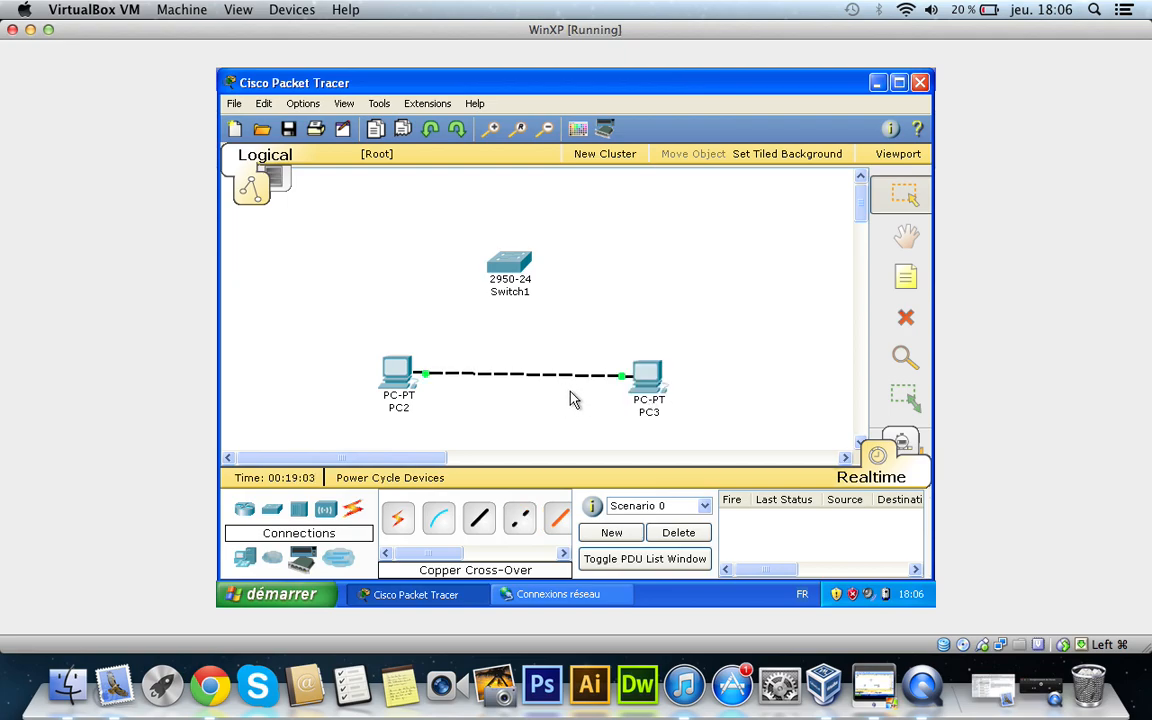
Close the VPN configuration on PC2 and enter the command ping 192.168.0.2 in its command prompt.
click(404, 381)
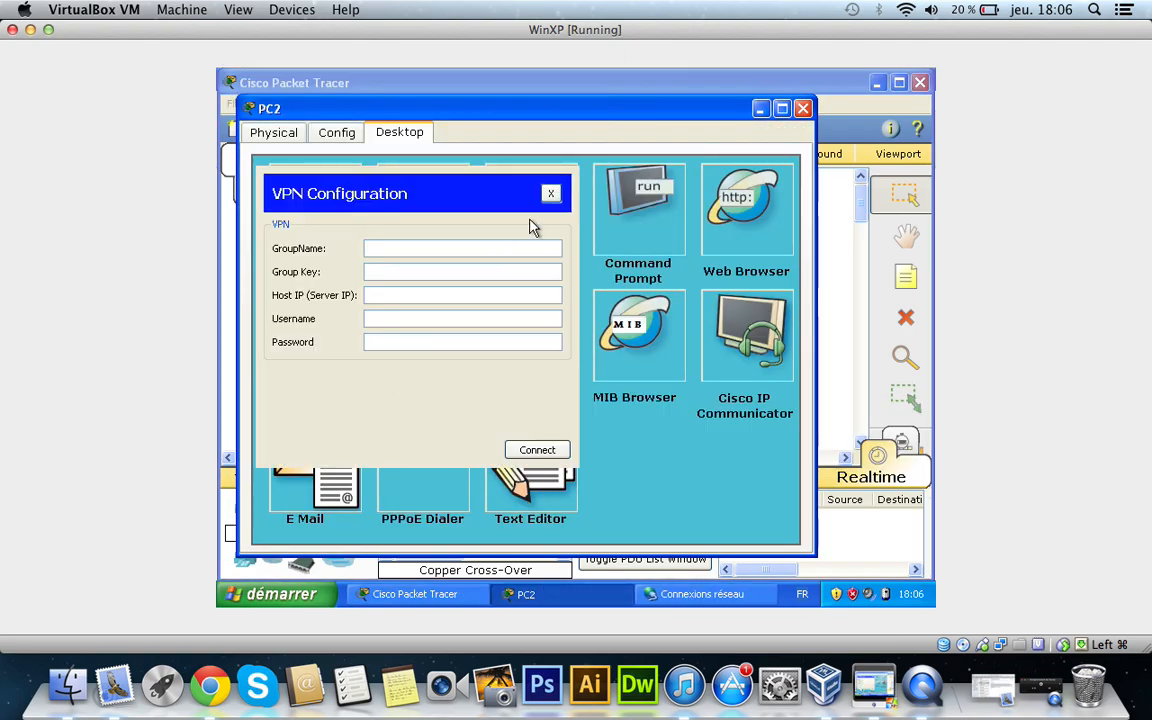
click(550, 193)
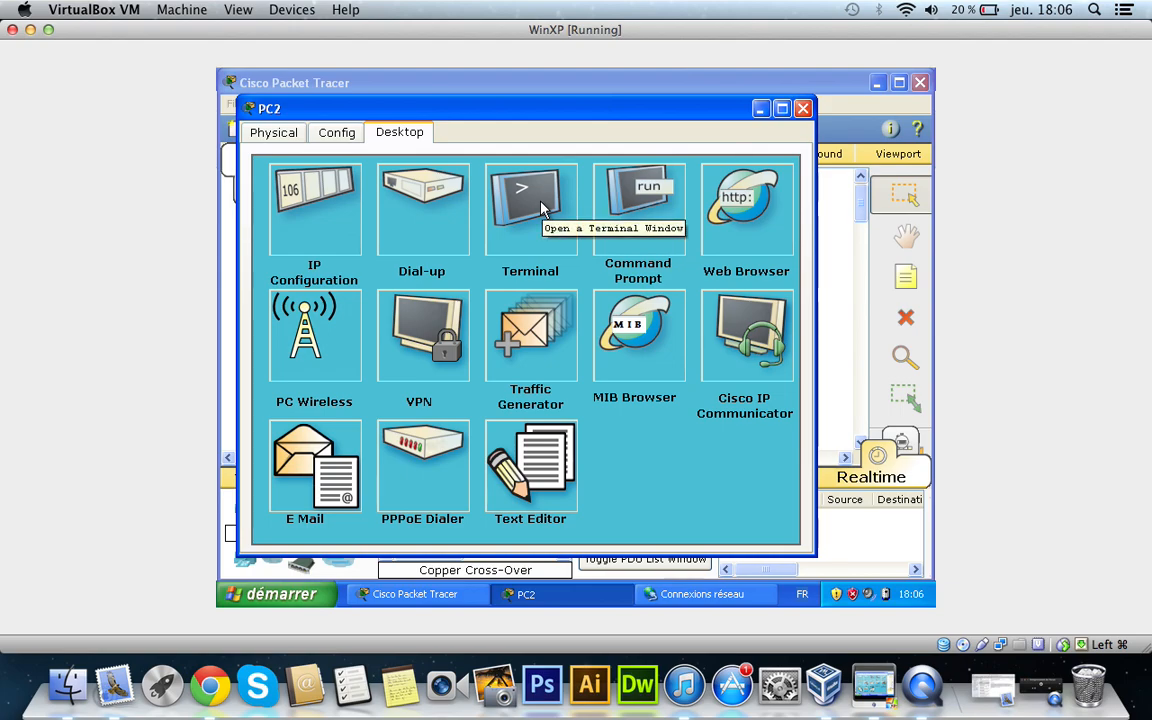
click(620, 195)
drag(517, 122, 800, 166)
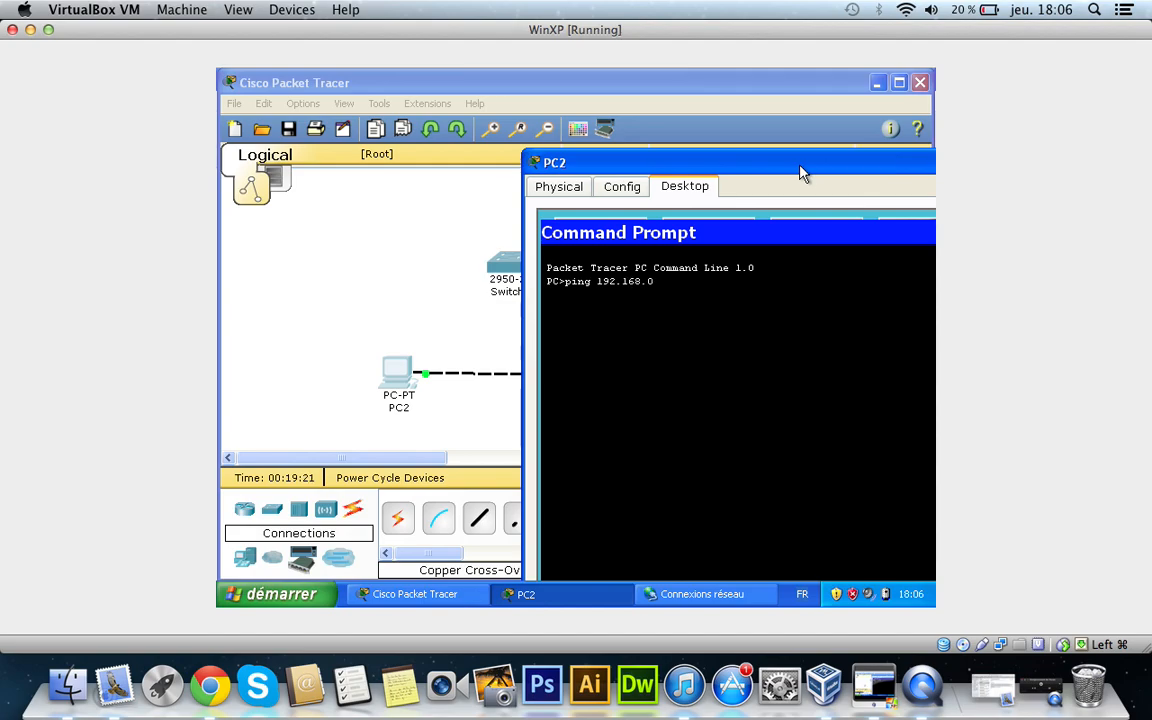
text(0.2)
click(743, 146)
click(743, 146)
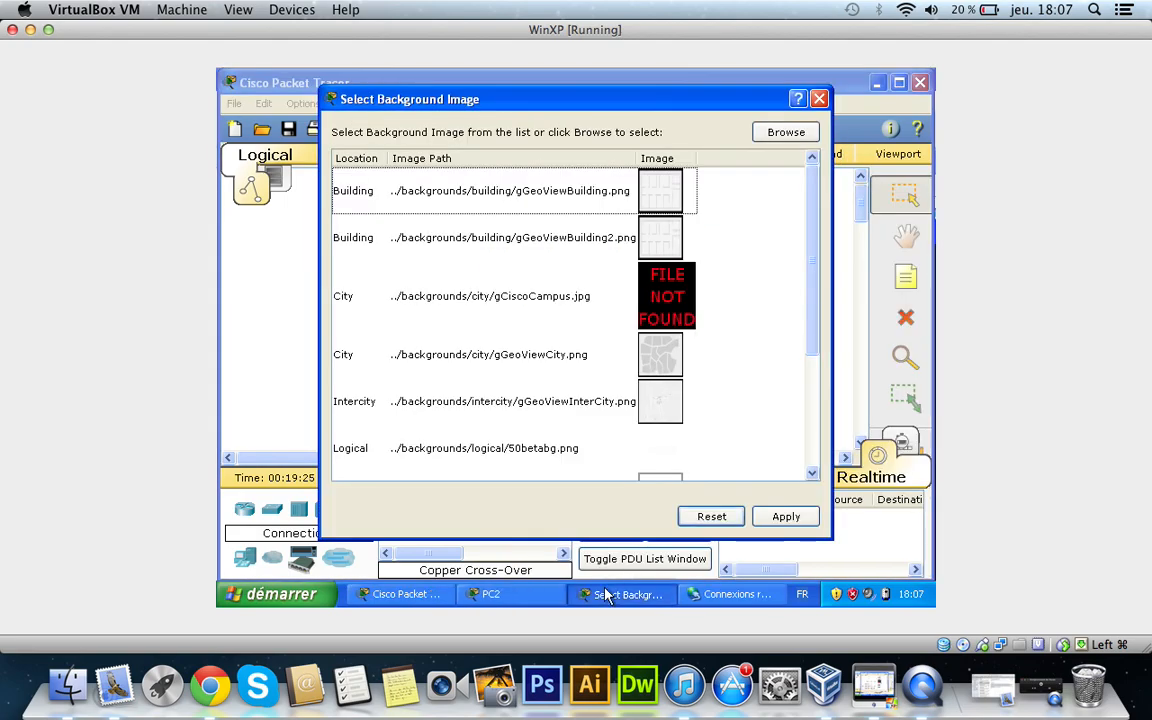
click(820, 97)
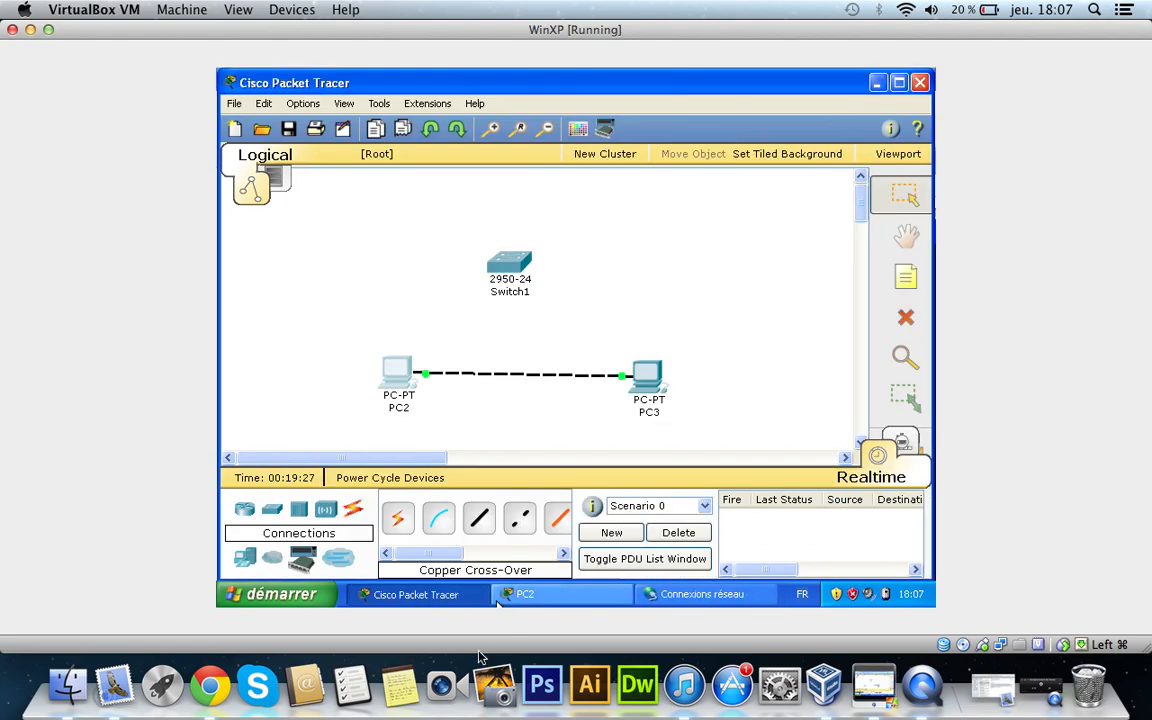
click(539, 602)
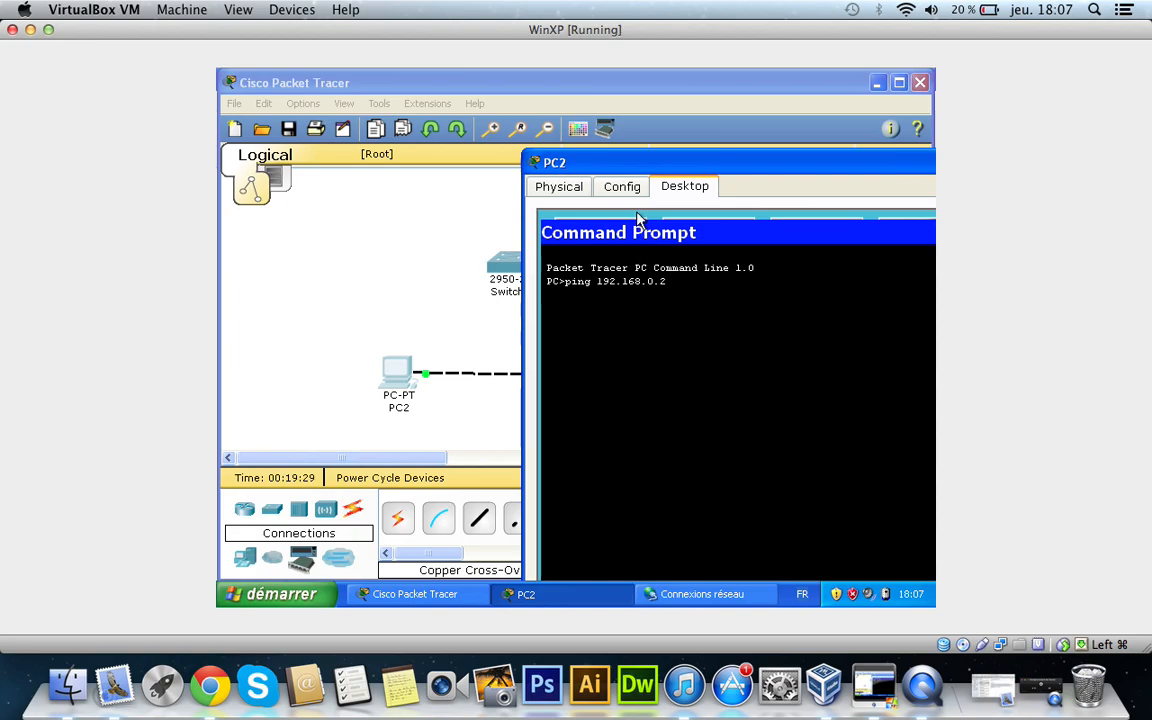
Uncover the topology, switch to Simulation mode and start automatic capture of the network events.
drag(630, 150, 632, 185)
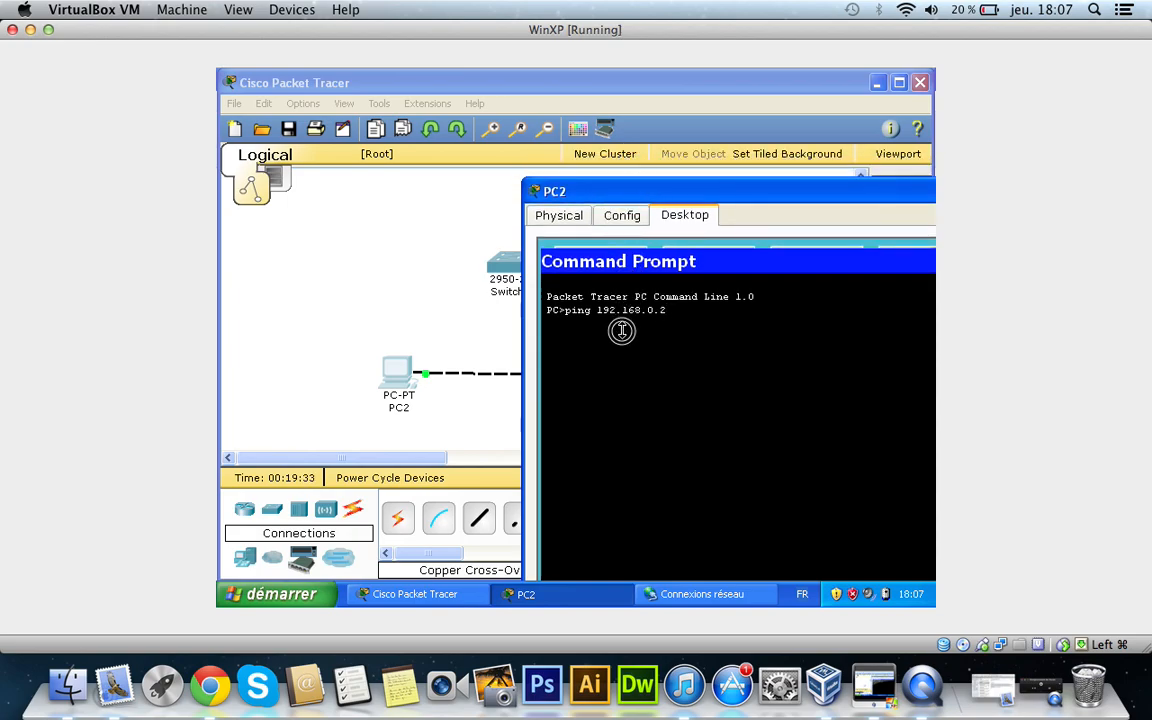
drag(543, 190, 374, 447)
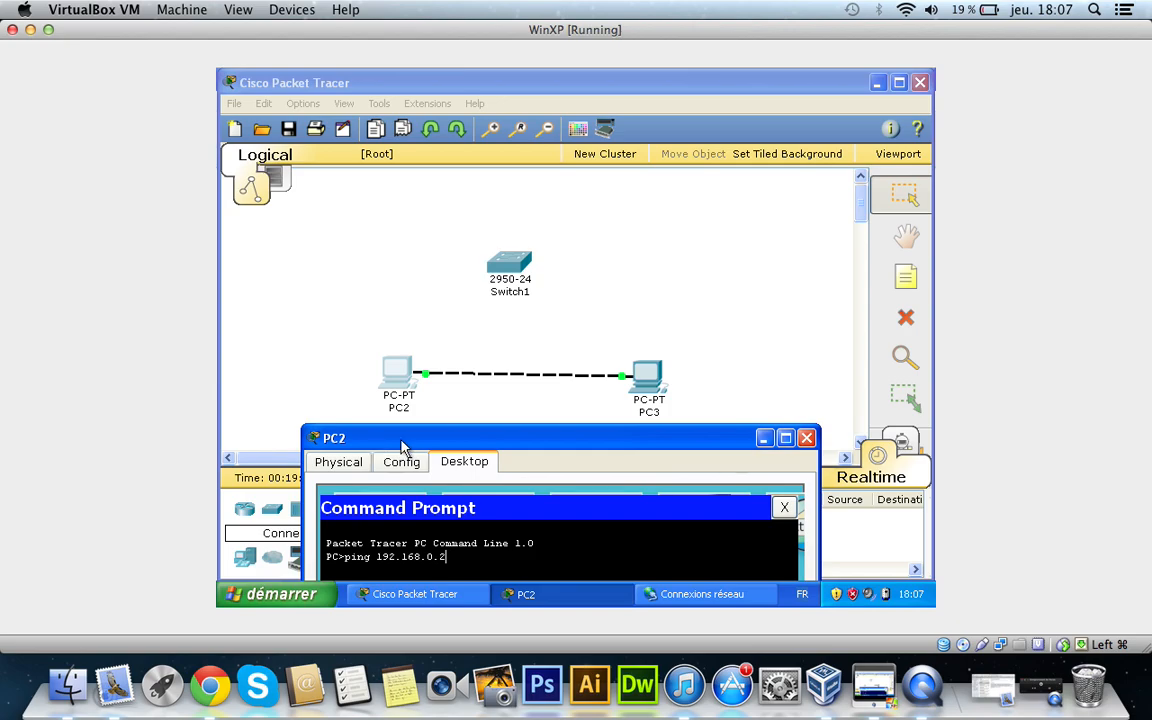
click(726, 360)
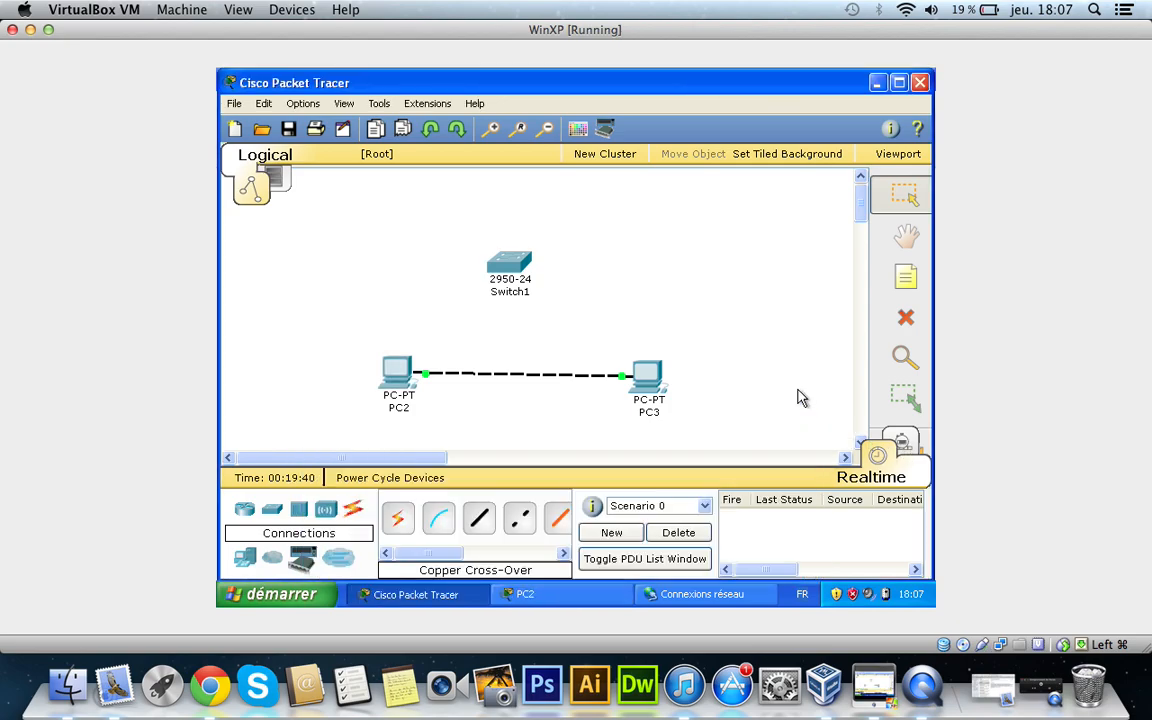
click(900, 443)
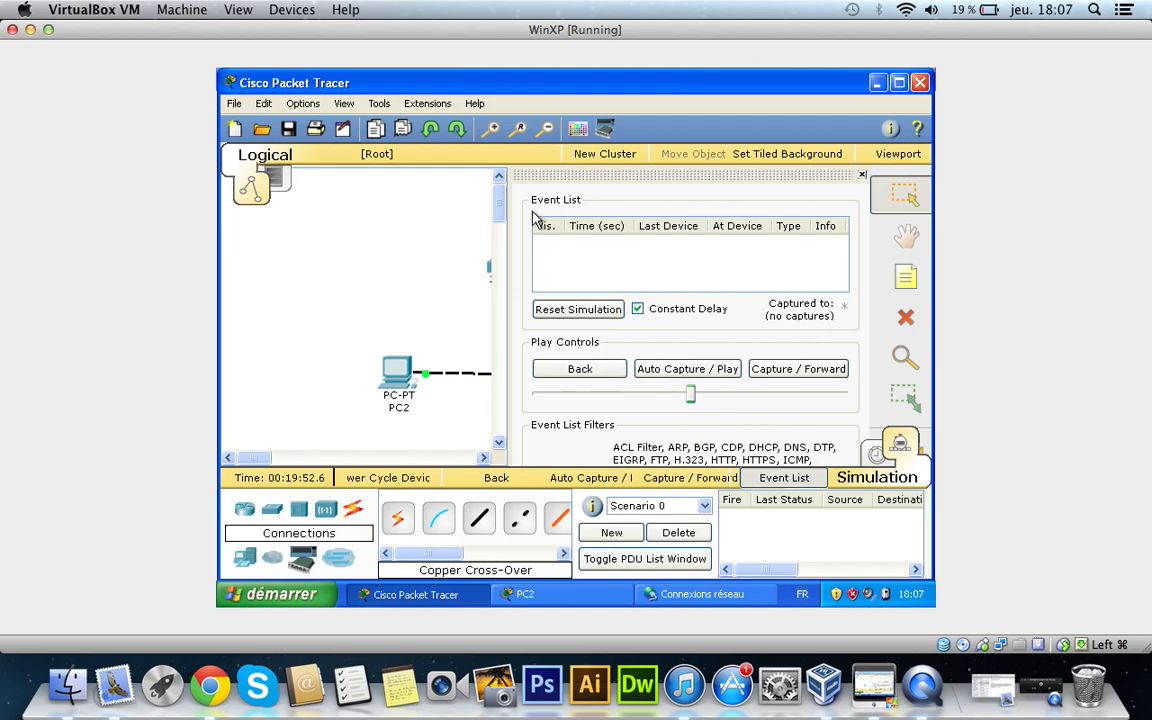
drag(506, 213, 761, 214)
drag(255, 457, 282, 456)
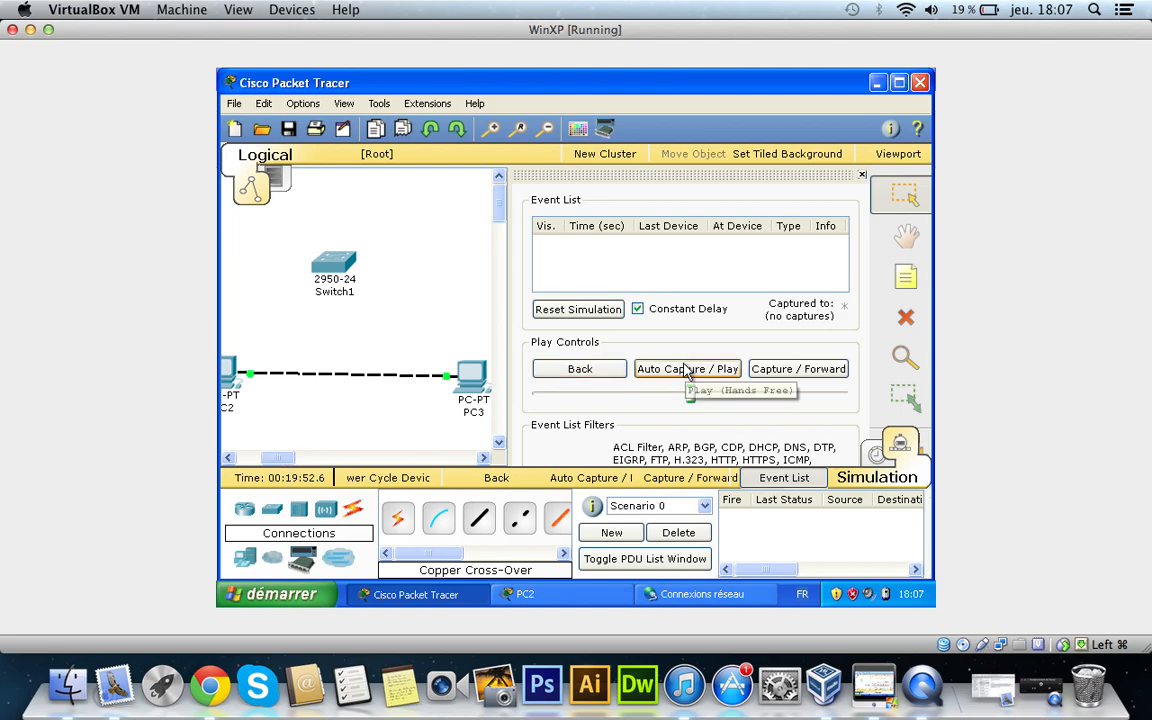
click(803, 370)
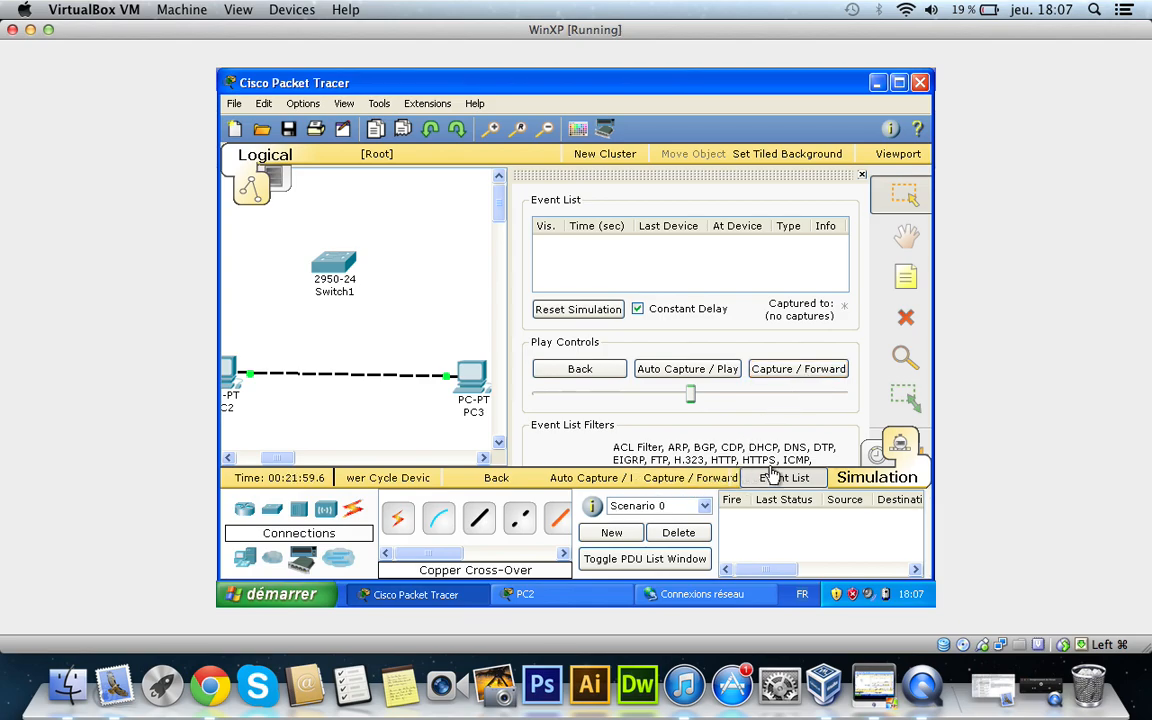
click(678, 370)
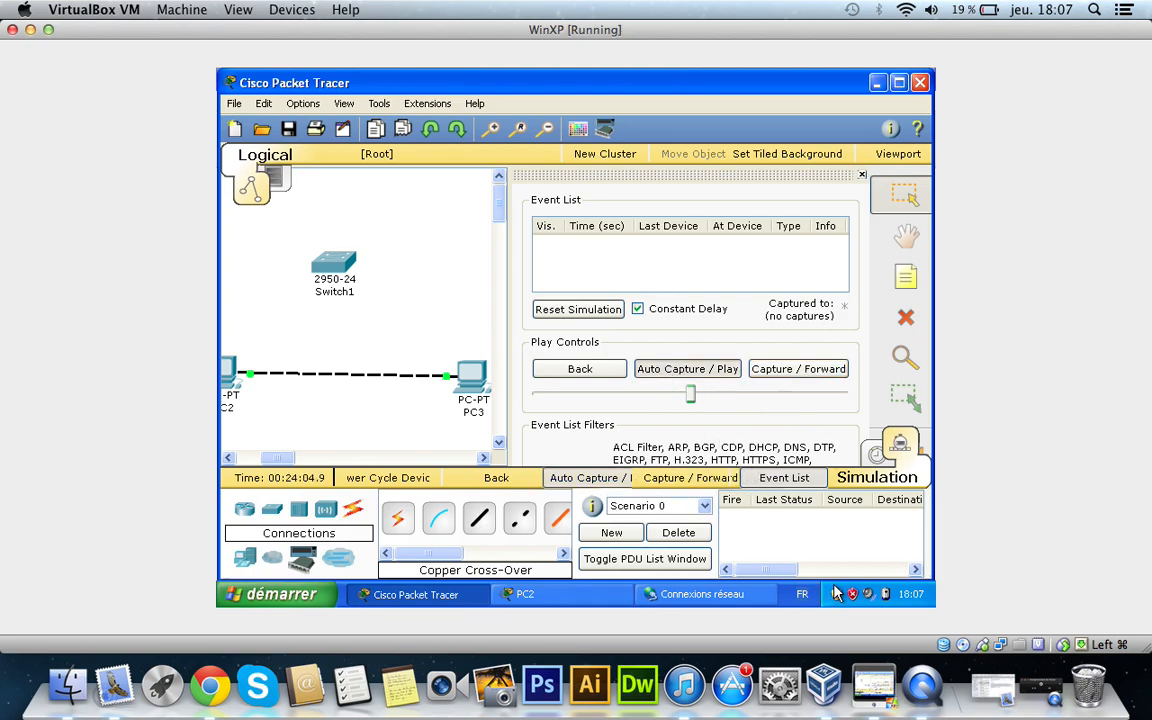
Run the ping from PC2 and follow the ARP and ICMP packets travelling between PC2 and PC3.
click(591, 596)
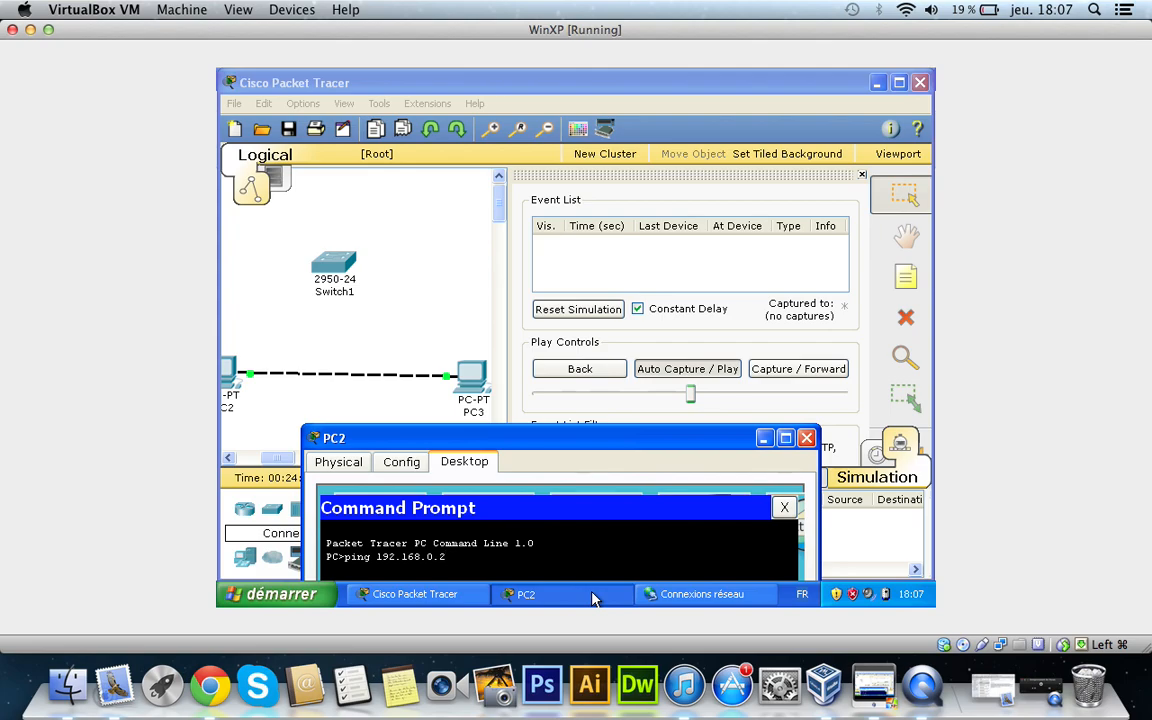
drag(358, 438, 273, 442)
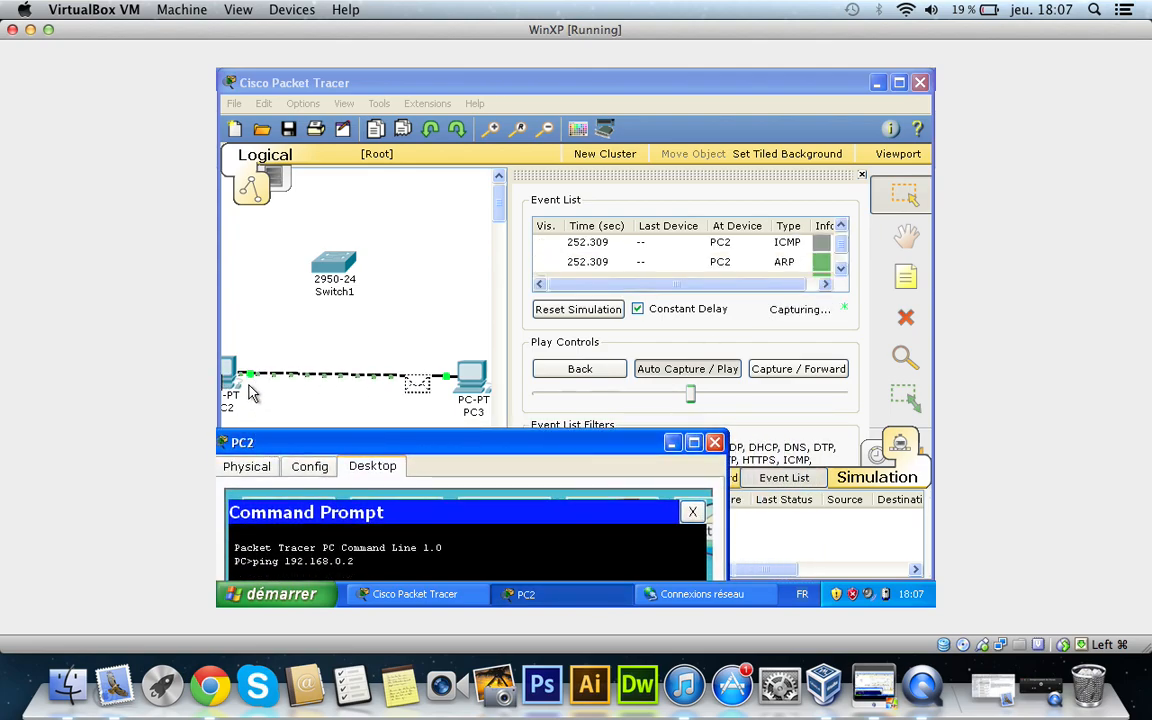
drag(440, 450, 533, 510)
drag(287, 458, 297, 458)
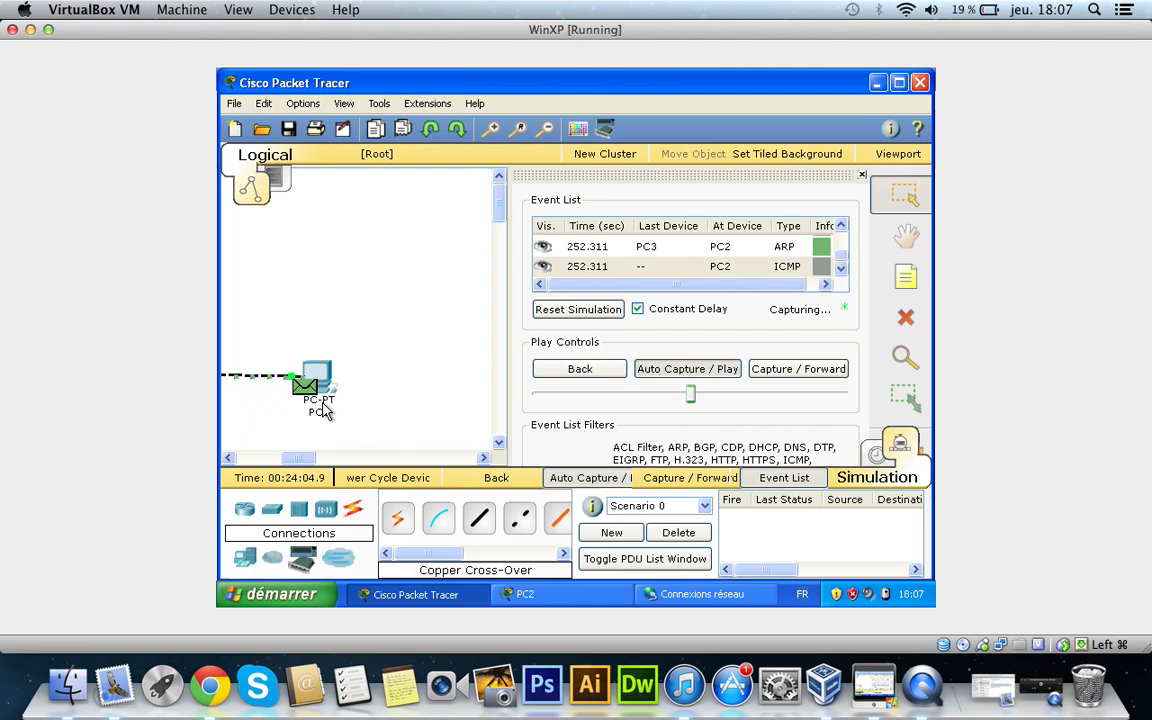
click(228, 458)
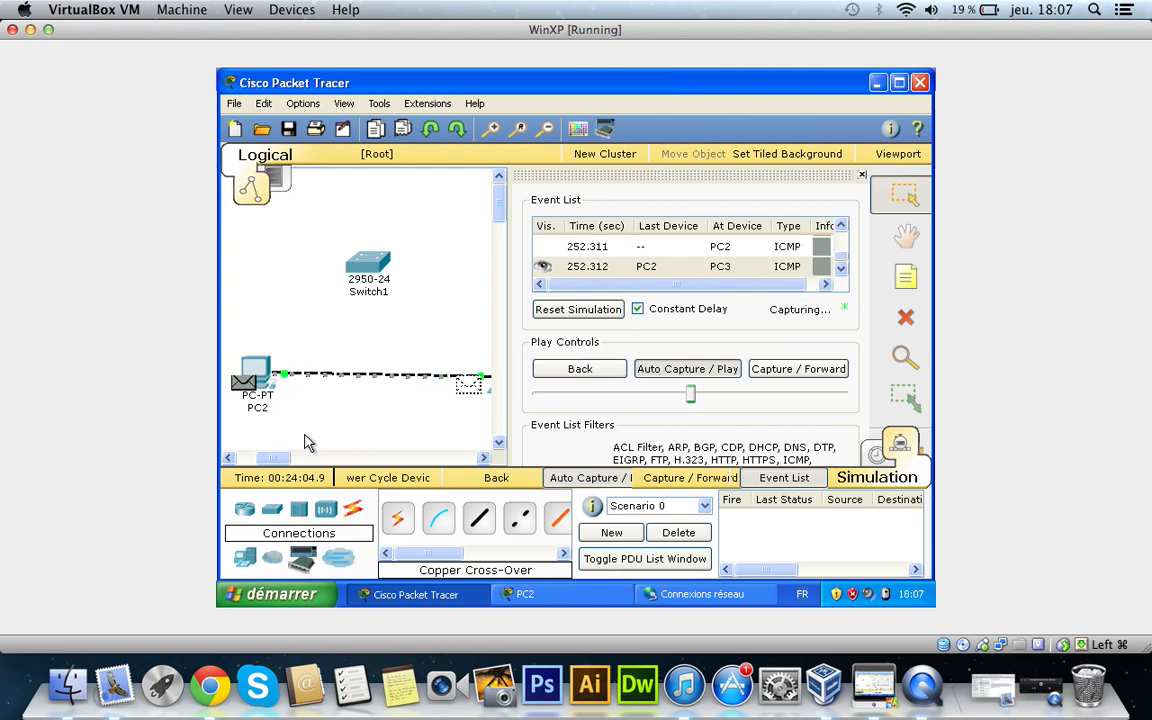
drag(268, 458, 279, 458)
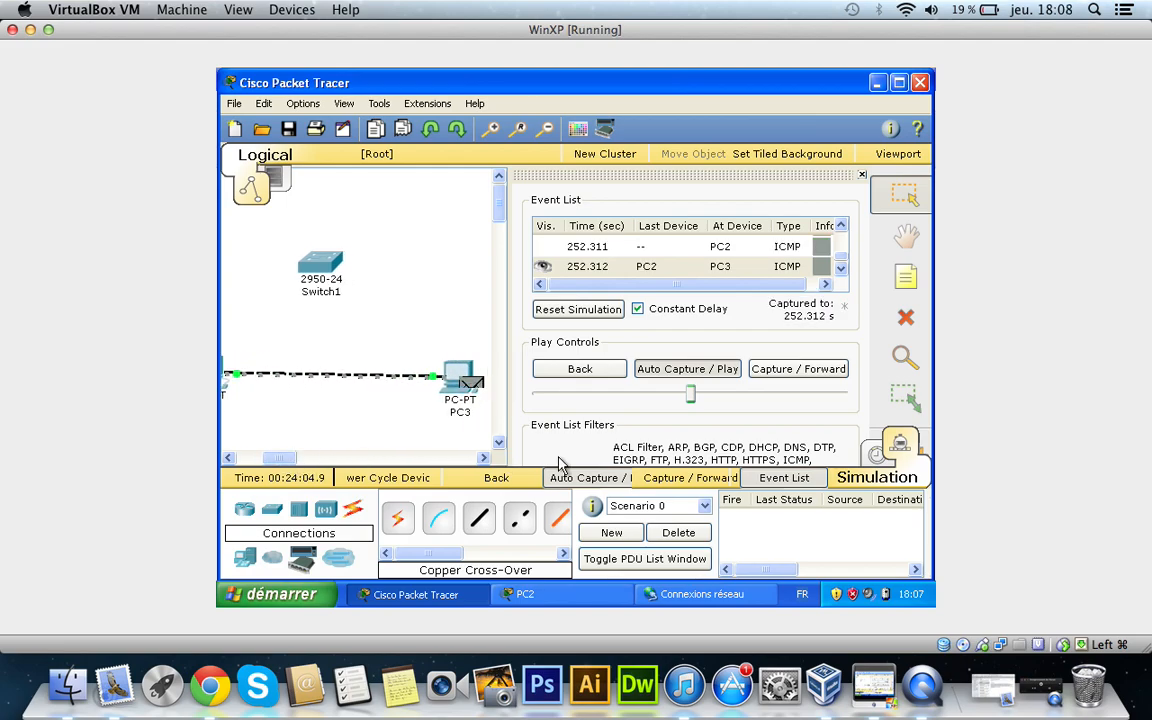
Check the ping output in PC2's command prompt and close PC2's window.
click(522, 594)
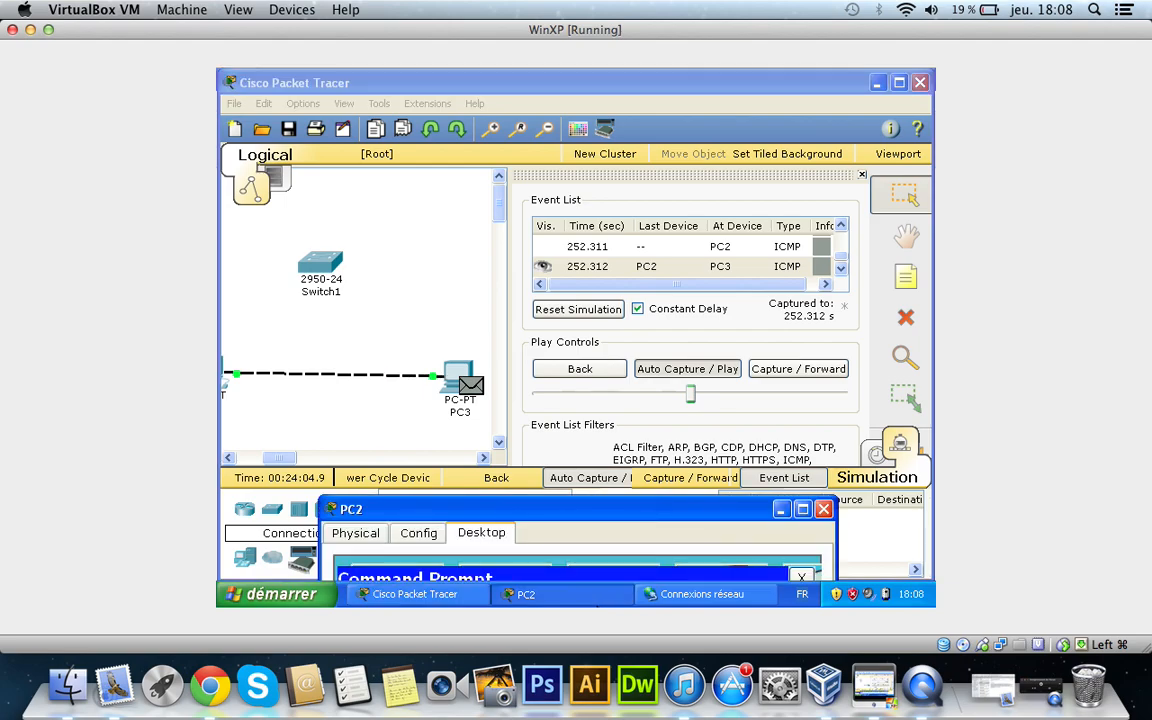
drag(631, 504, 581, 285)
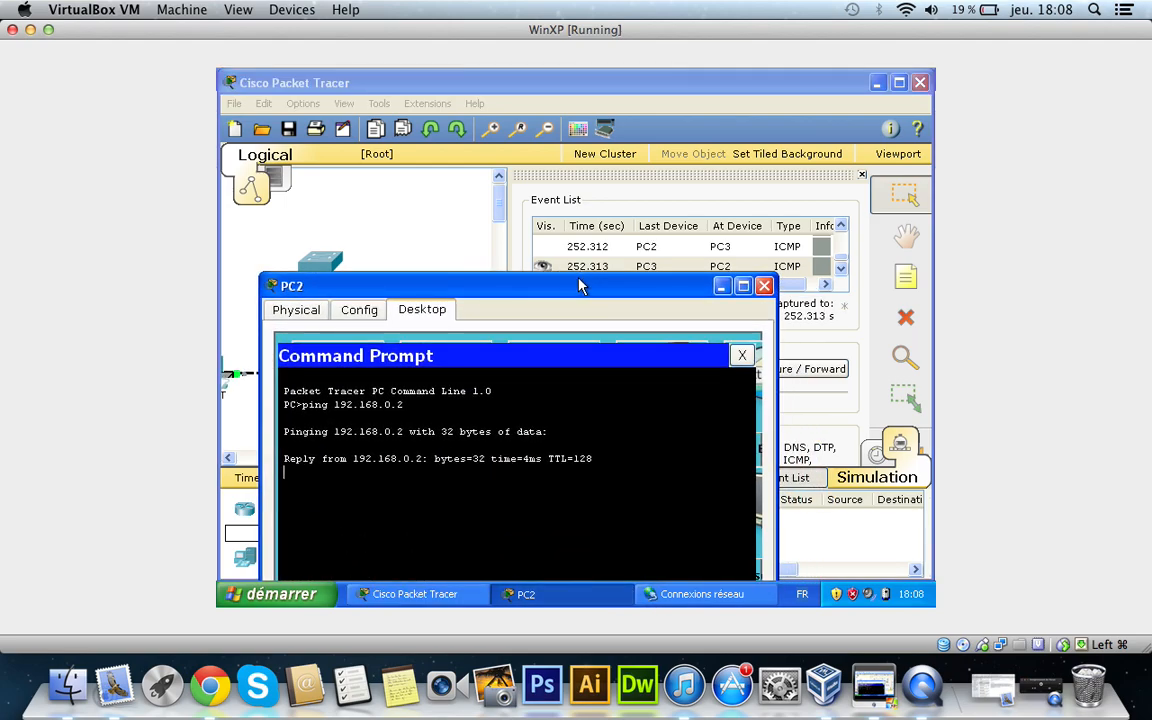
click(769, 286)
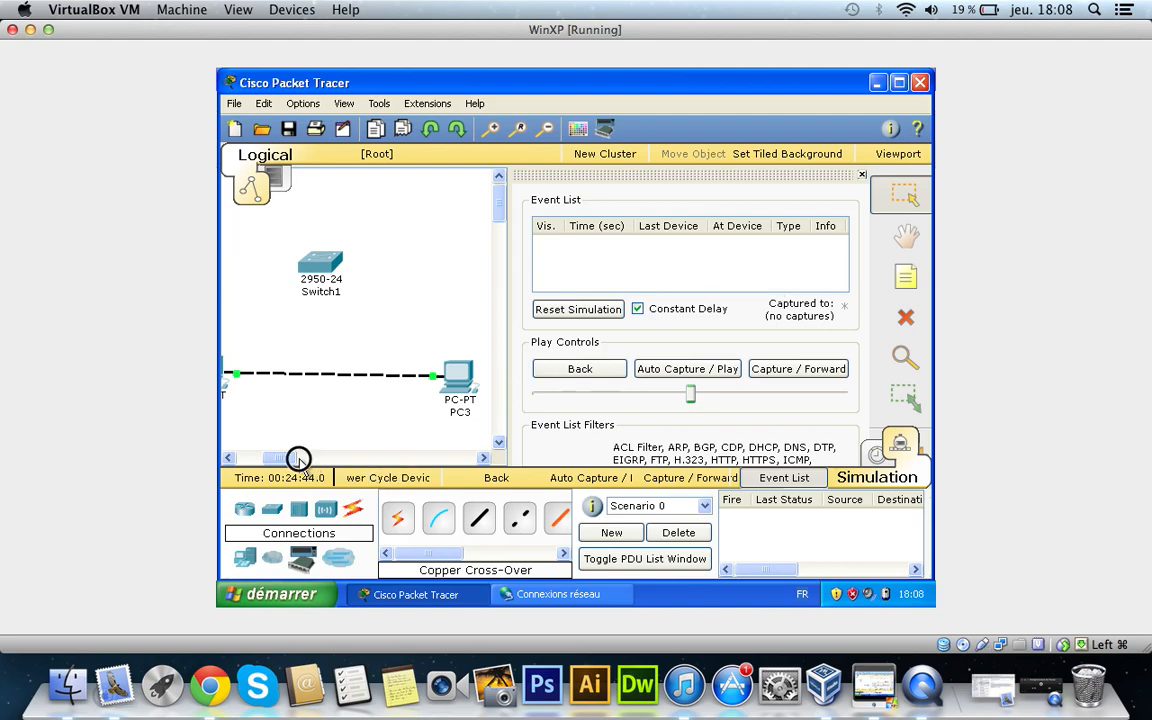
Delete the cross-over link between PC2 and PC3 and return to Realtime mode.
click(300, 462)
right_click(320, 464)
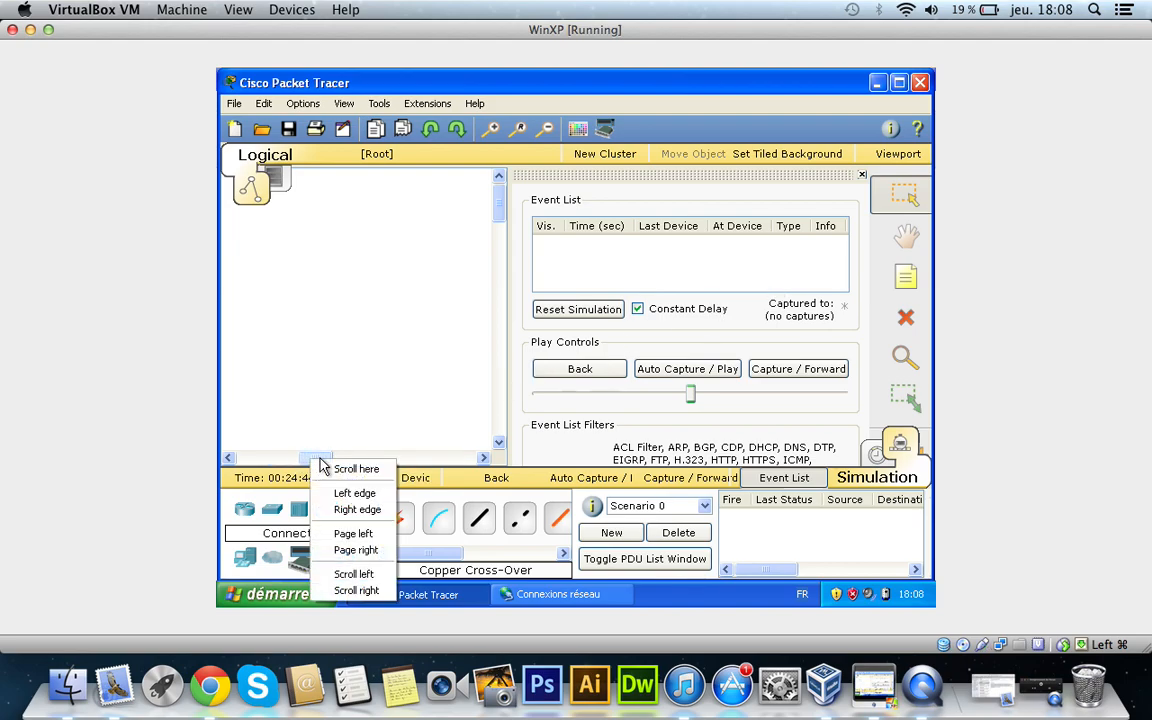
click(297, 425)
drag(304, 457, 267, 460)
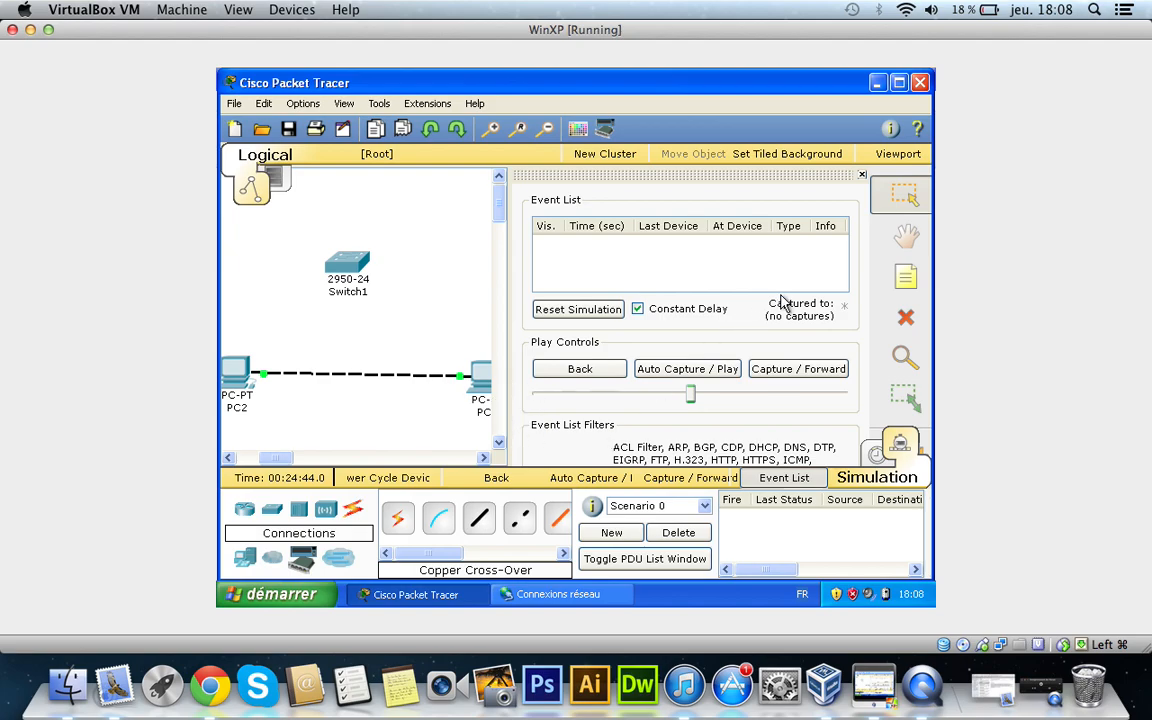
click(905, 317)
click(326, 369)
click(905, 193)
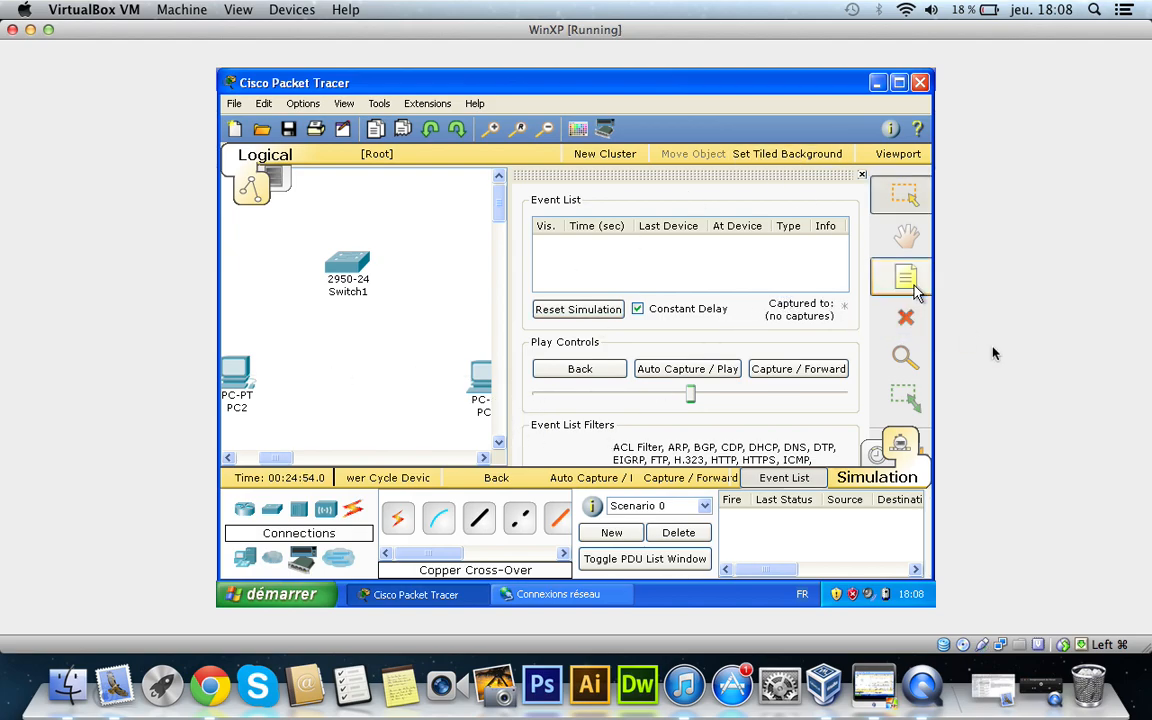
click(878, 446)
drag(483, 458, 430, 462)
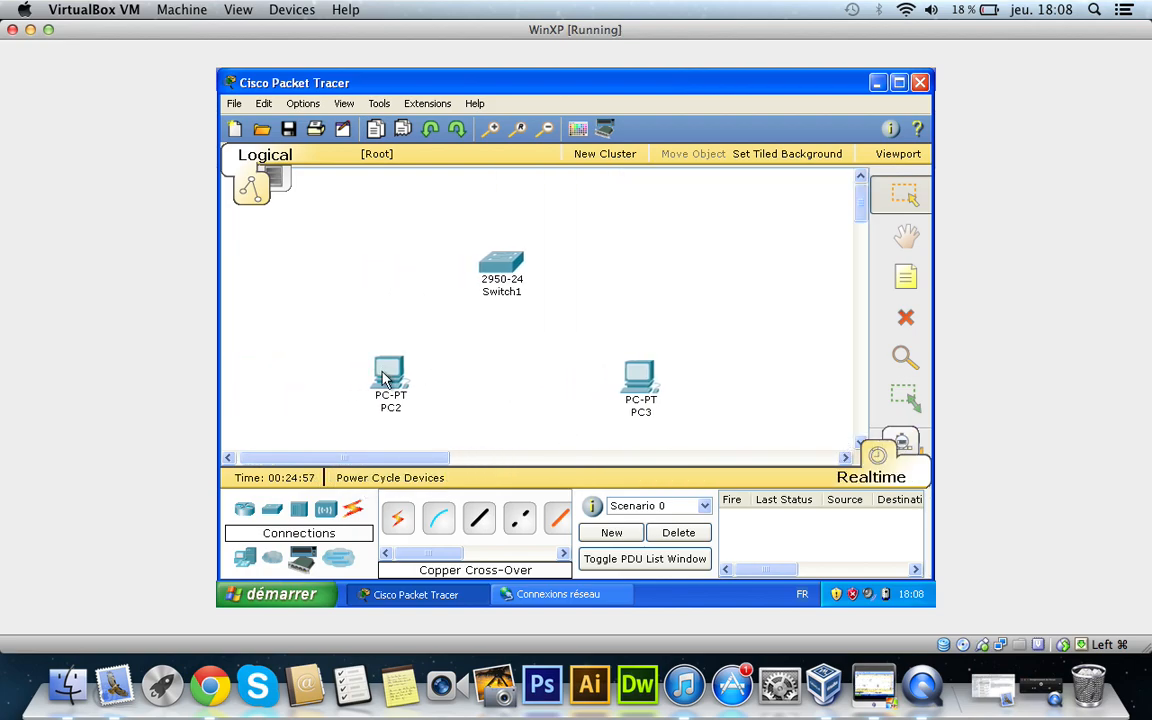
Connect PC2's FastEthernet port to Switch1's FastEthernet0/1 with a copper straight-through cable.
click(480, 520)
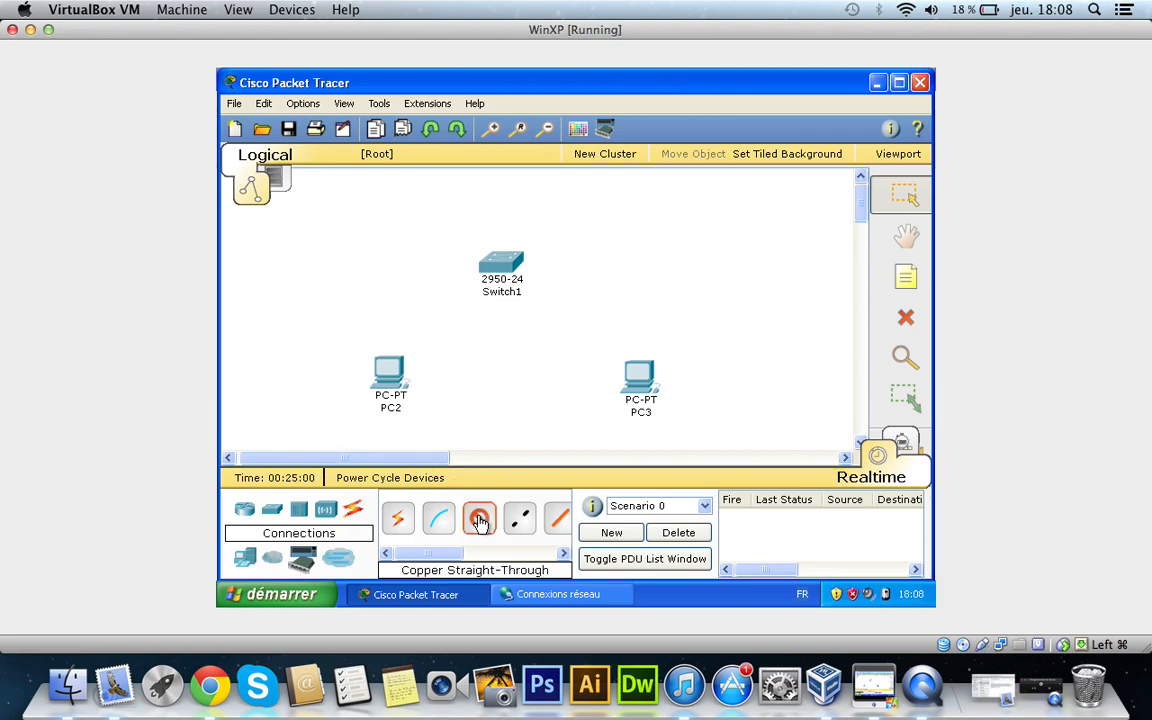
click(381, 368)
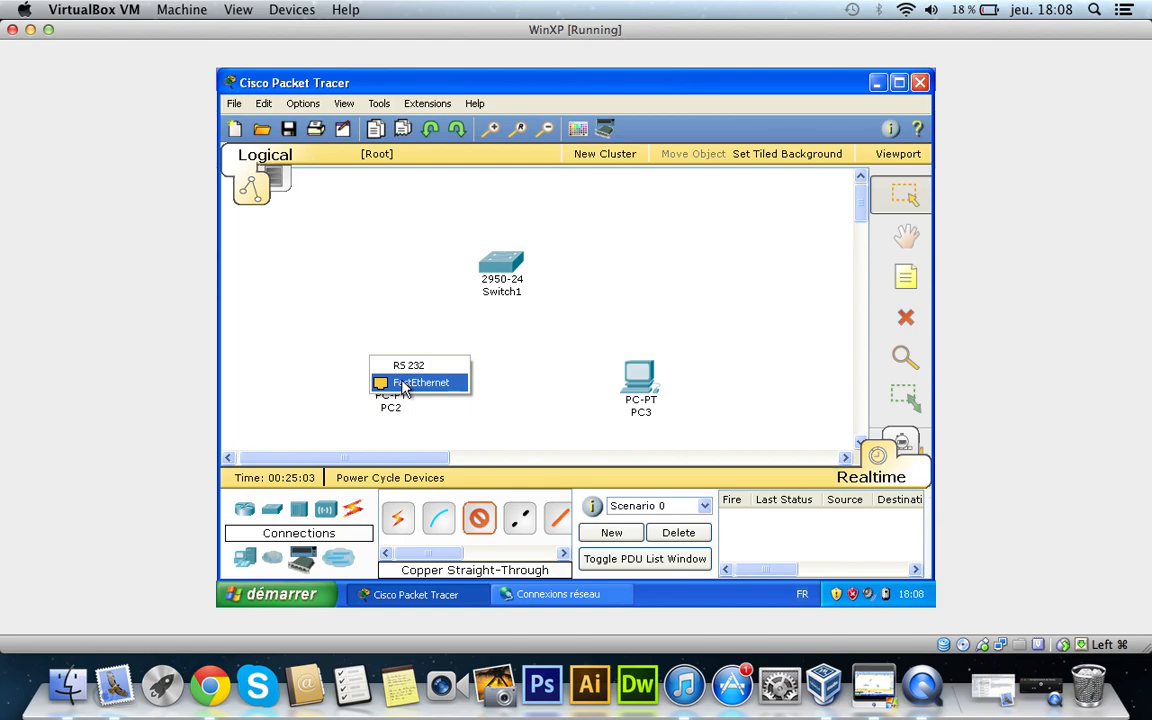
click(403, 385)
click(501, 262)
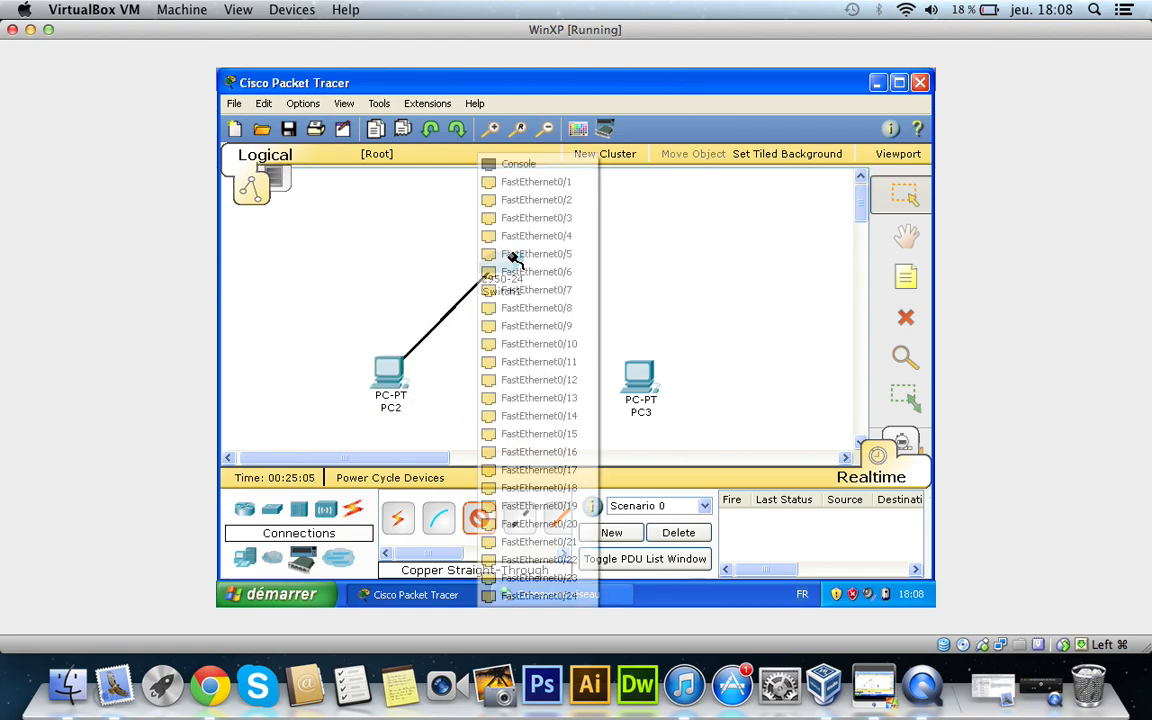
click(532, 183)
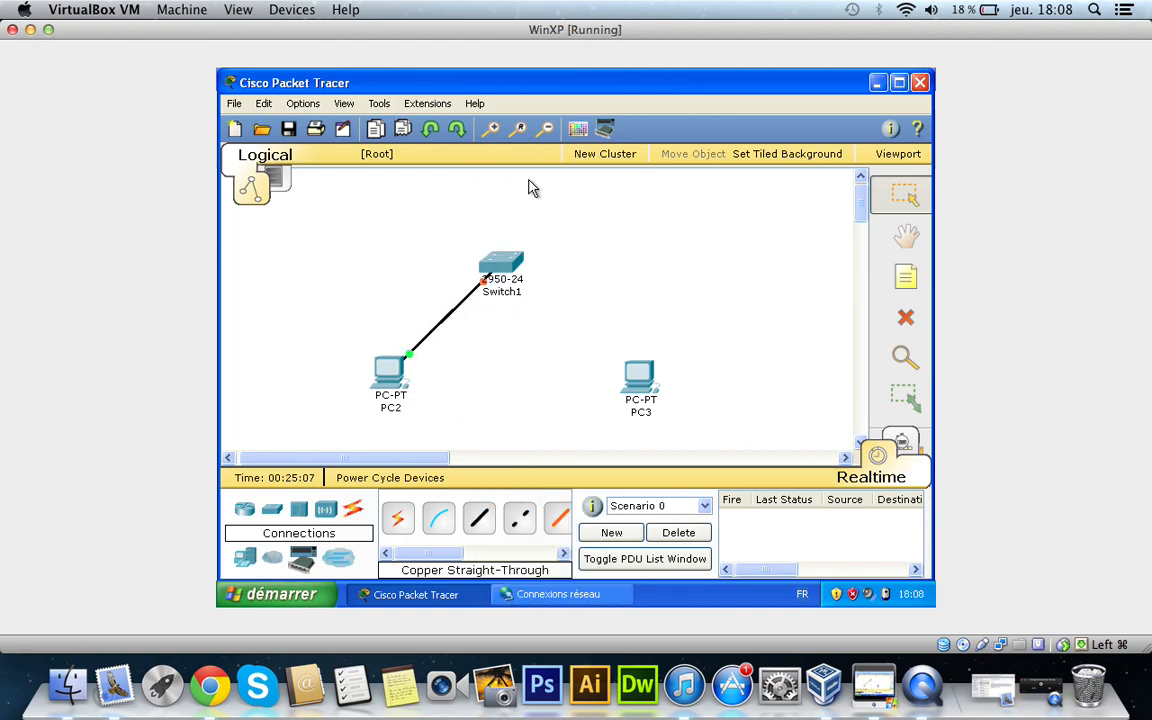
Connect Switch1's FastEthernet0/2 to PC3's FastEthernet port with a copper straight-through cable.
click(478, 520)
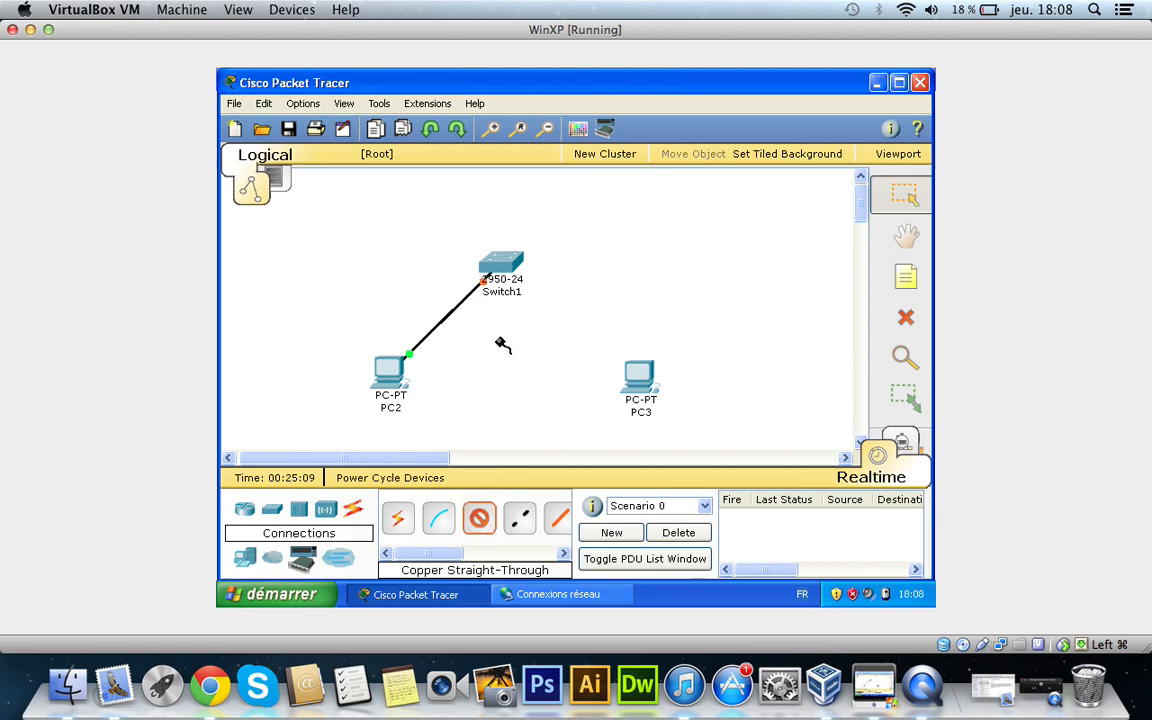
click(460, 250)
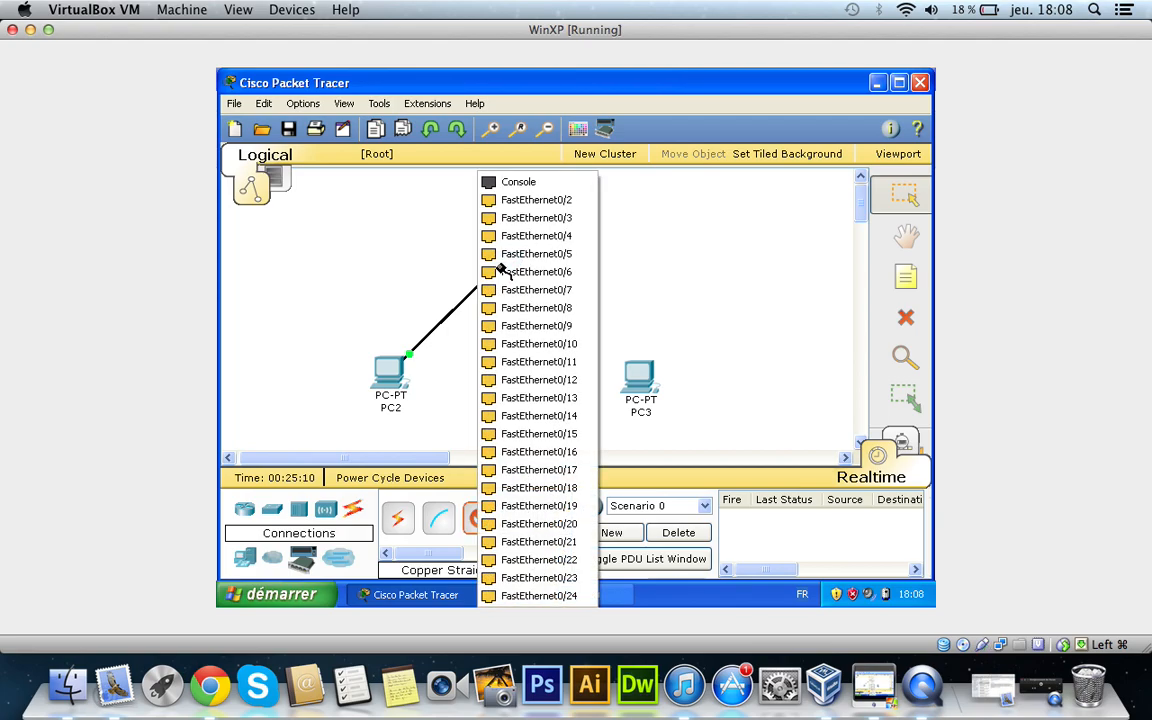
click(550, 203)
click(640, 385)
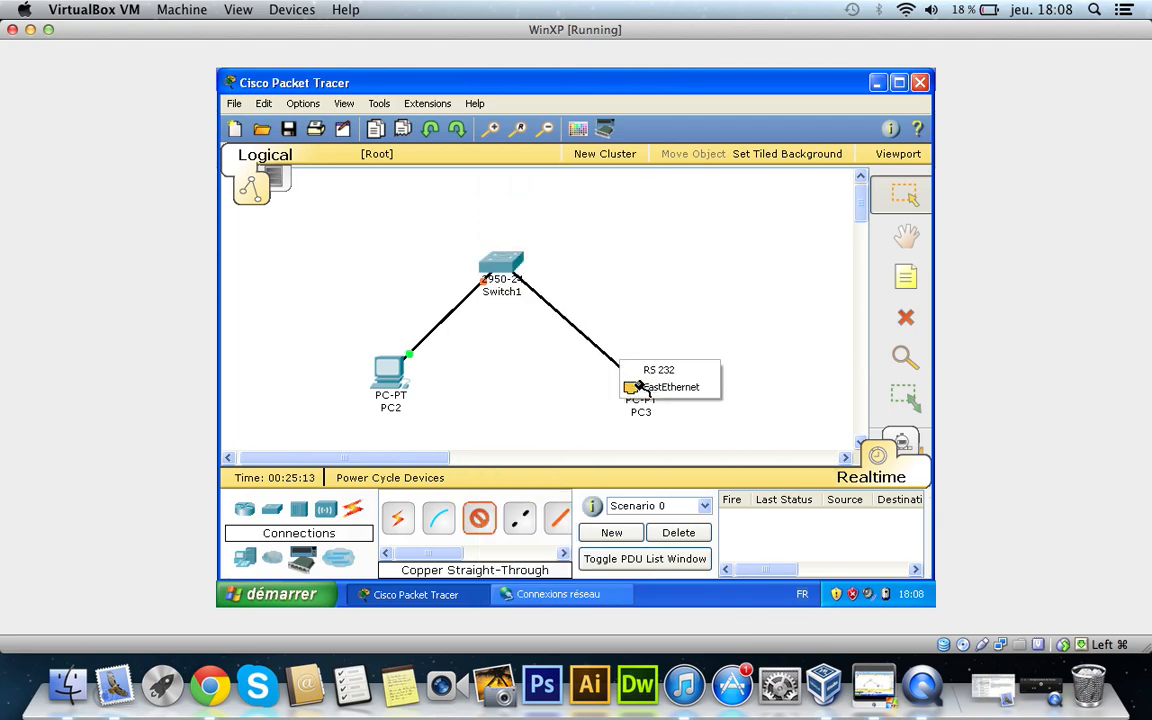
click(658, 386)
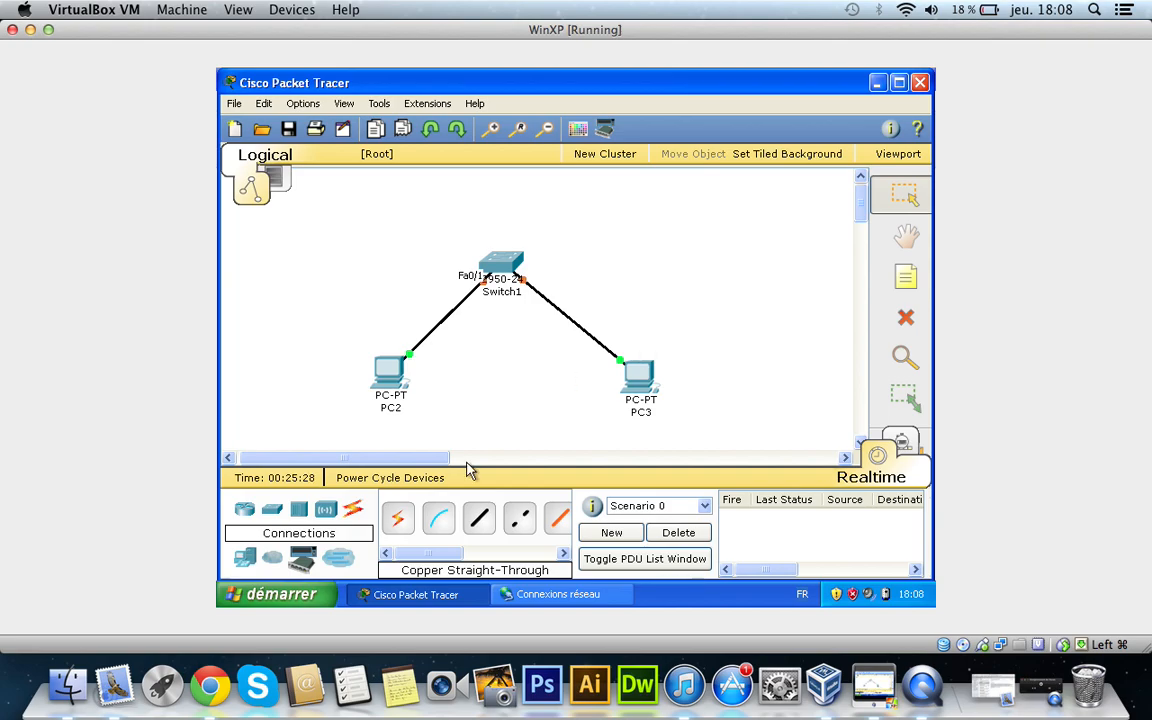
Add a note reading 192.168.0.0 to the workspace and place it directly above Switch1.
click(921, 272)
click(687, 333)
key(Escape)
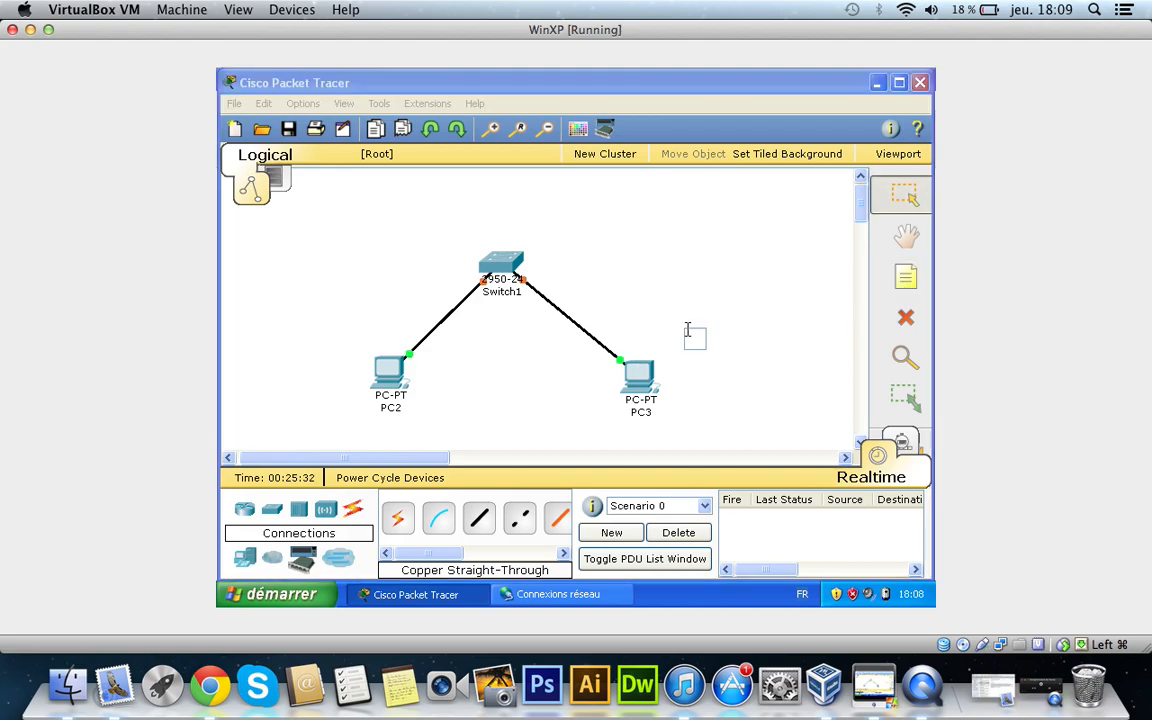
text(192.668.0)
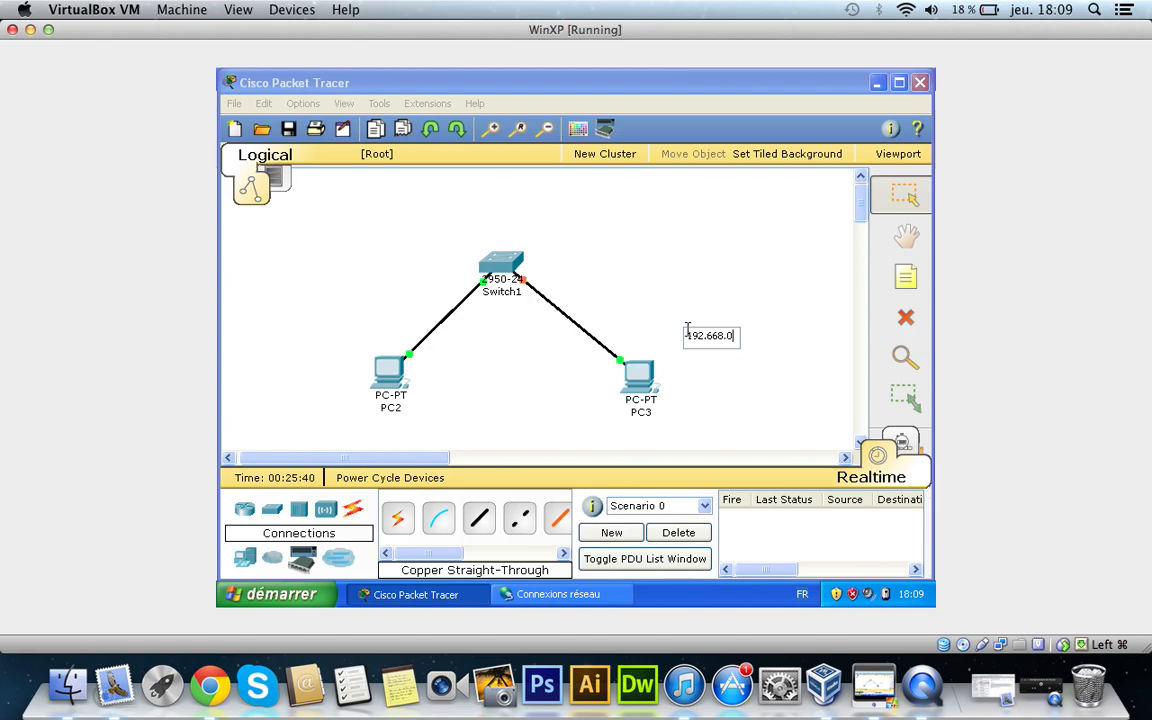
text(.0)
click(715, 339)
key(BackSpace)
text(1)
click(815, 324)
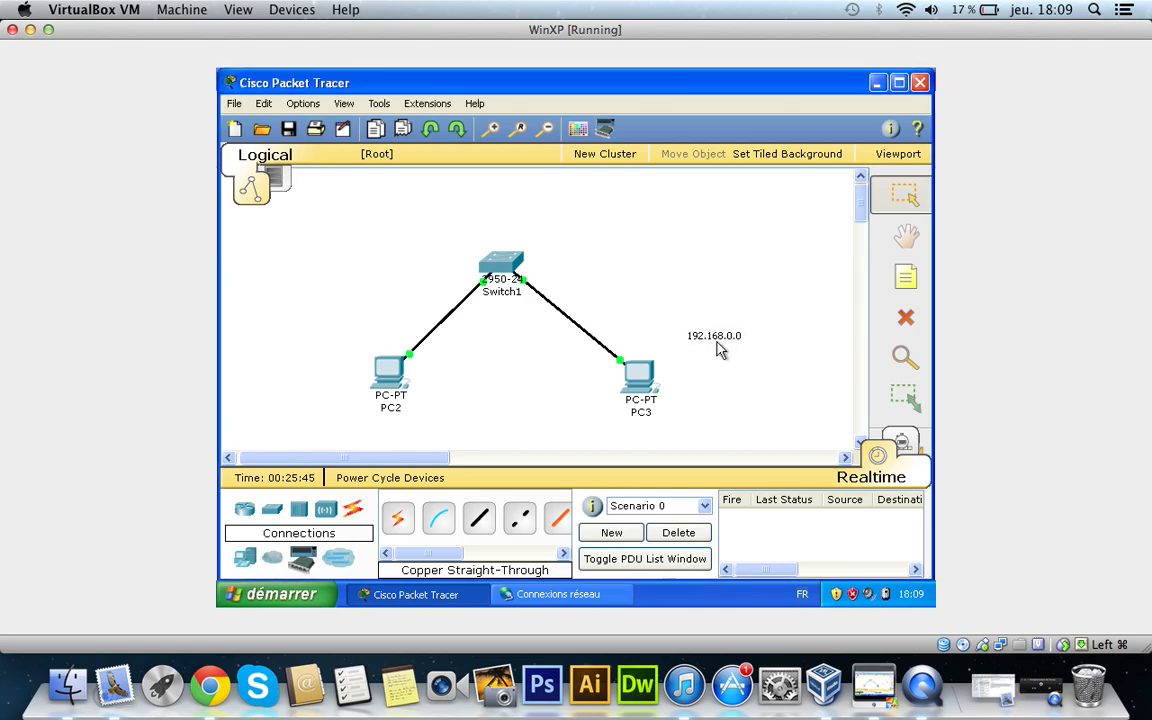
drag(727, 345, 500, 238)
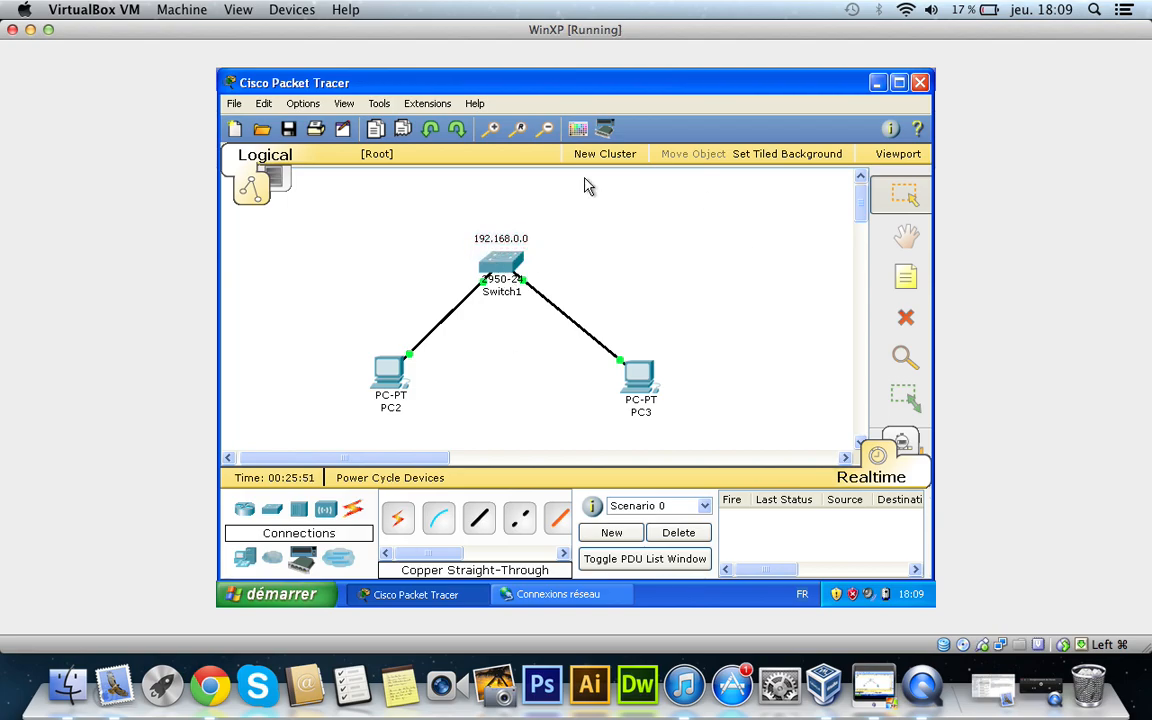
Add the subnet mask 255.255.255.0 on a second line of the note above Switch1.
double_click(520, 238)
click(529, 236)
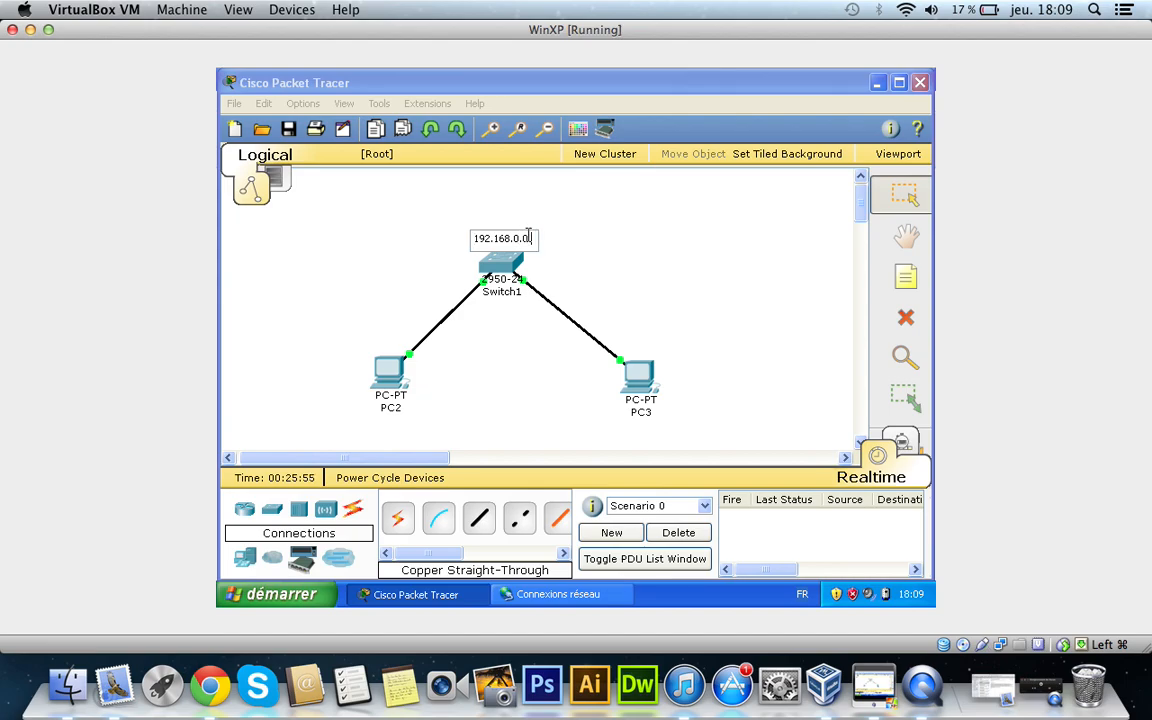
text(/)
key(BackSpace)
text(255.2)
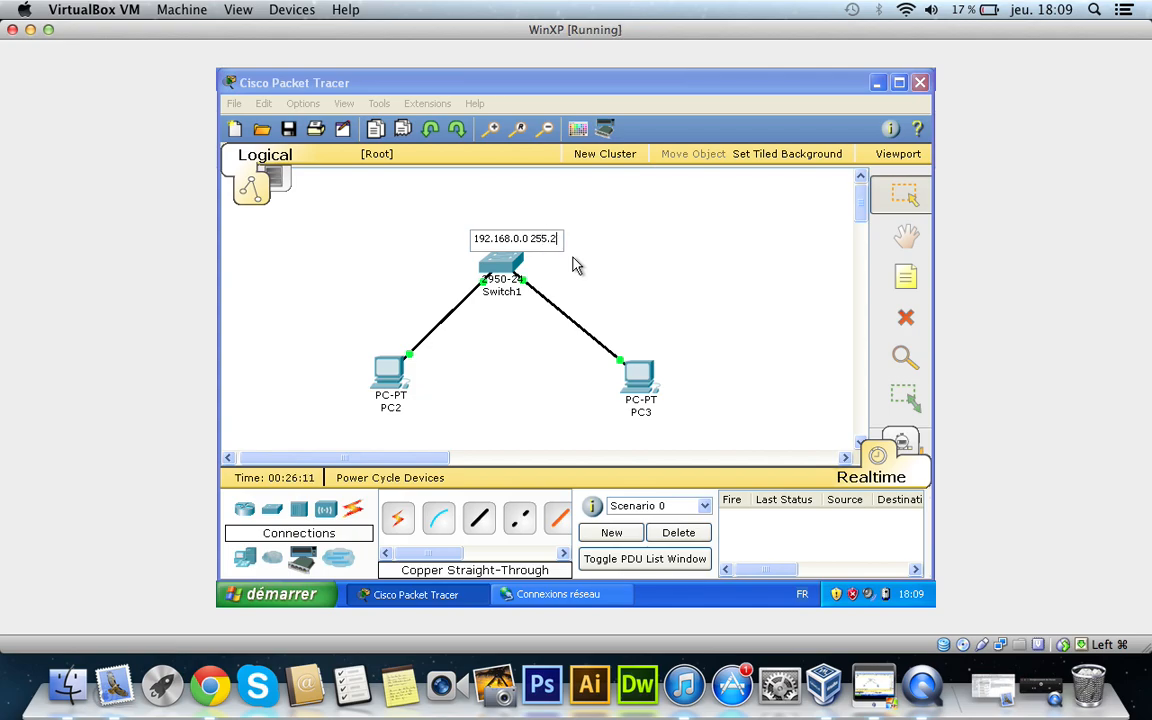
text(55.255.0)
click(530, 238)
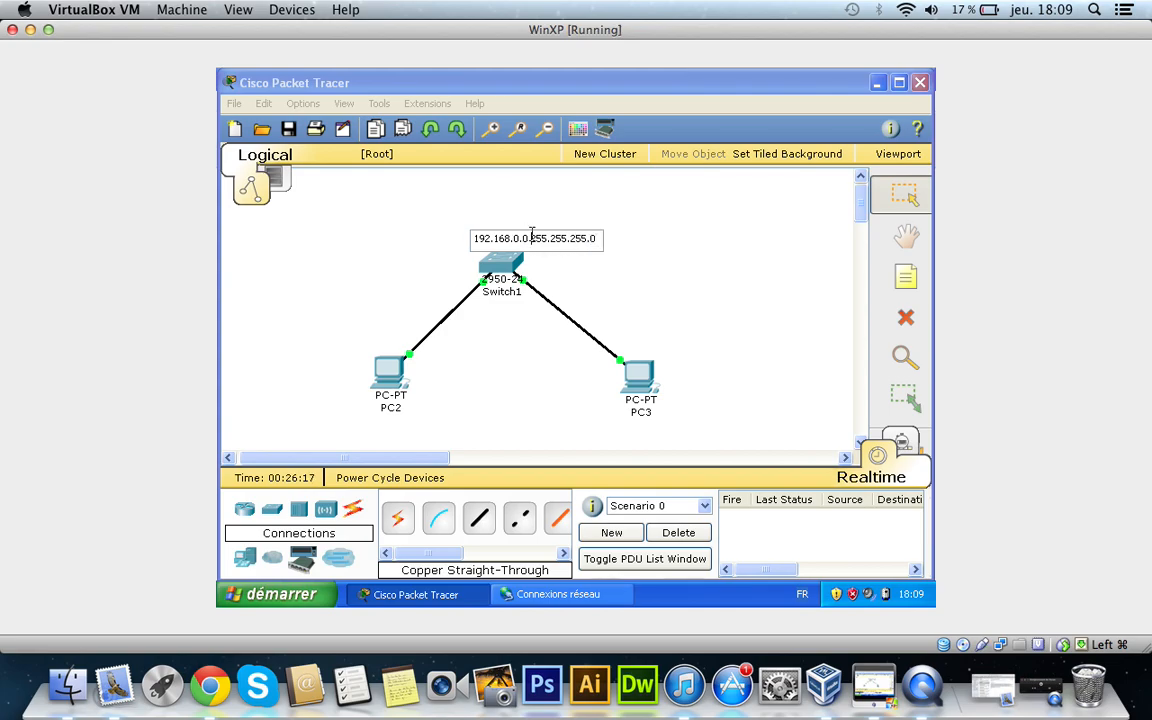
key(Return)
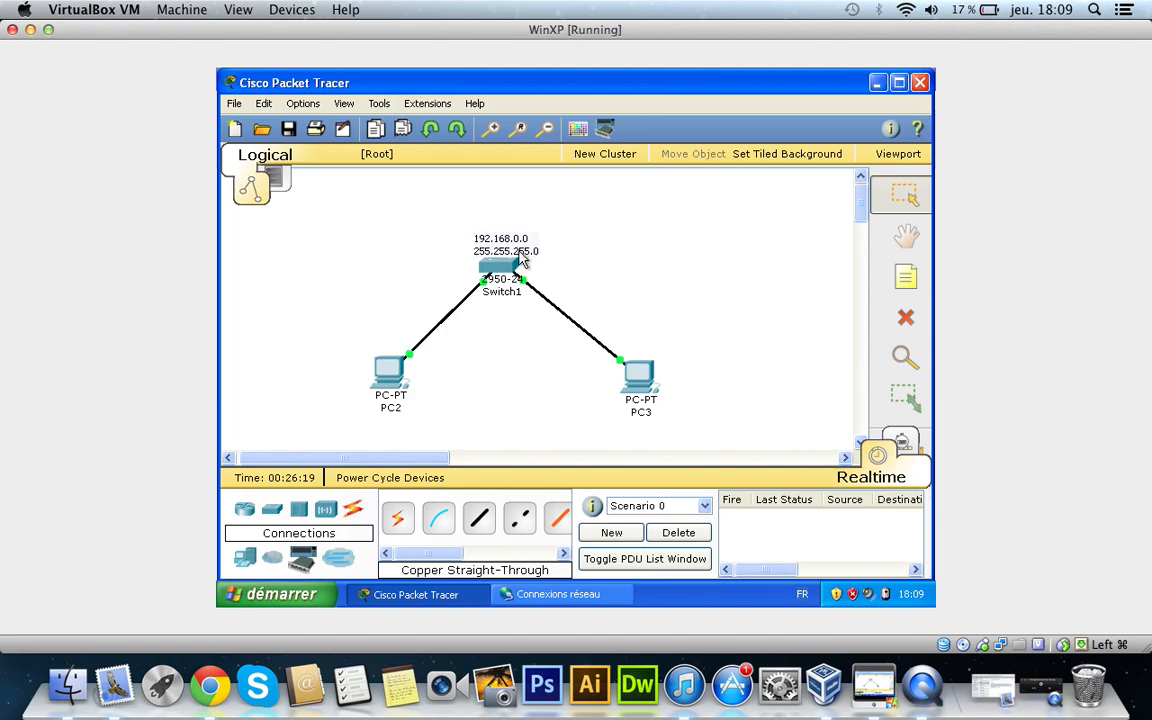
Make the note above Switch1 read 192.168.0.0 /24, using prefix notation instead of a written-out mask.
drag(530, 251, 476, 250)
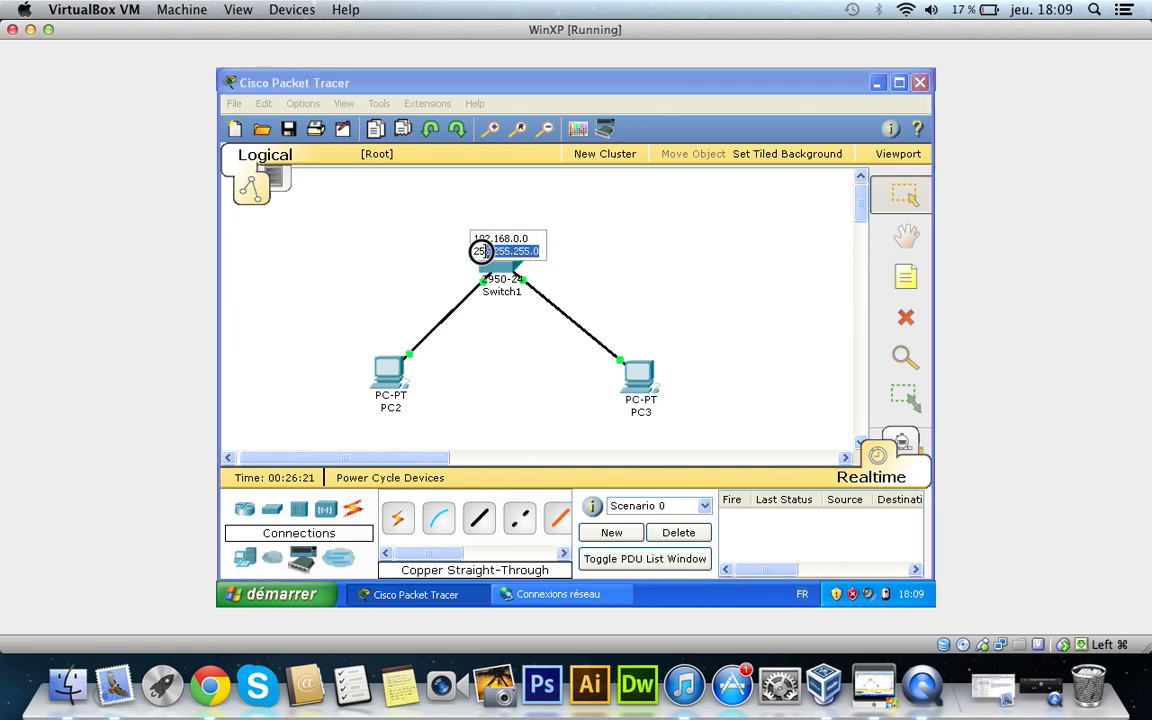
key(BackSpace)
key(BackSpace)
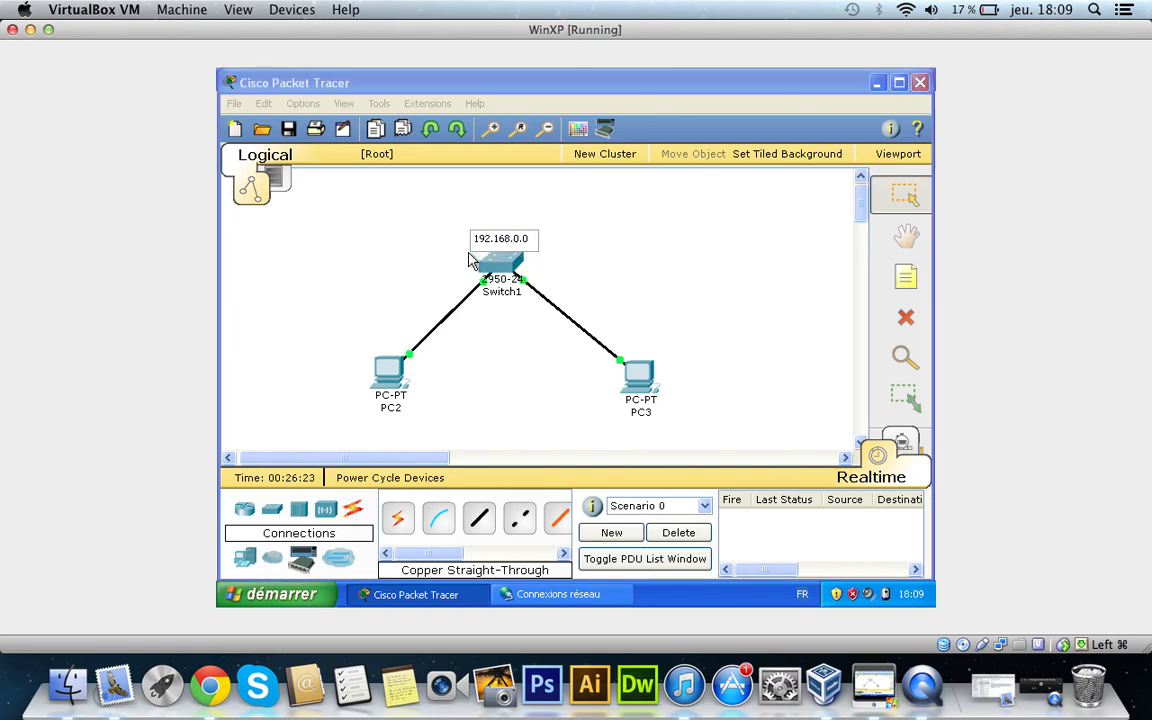
text(/24)
click(557, 265)
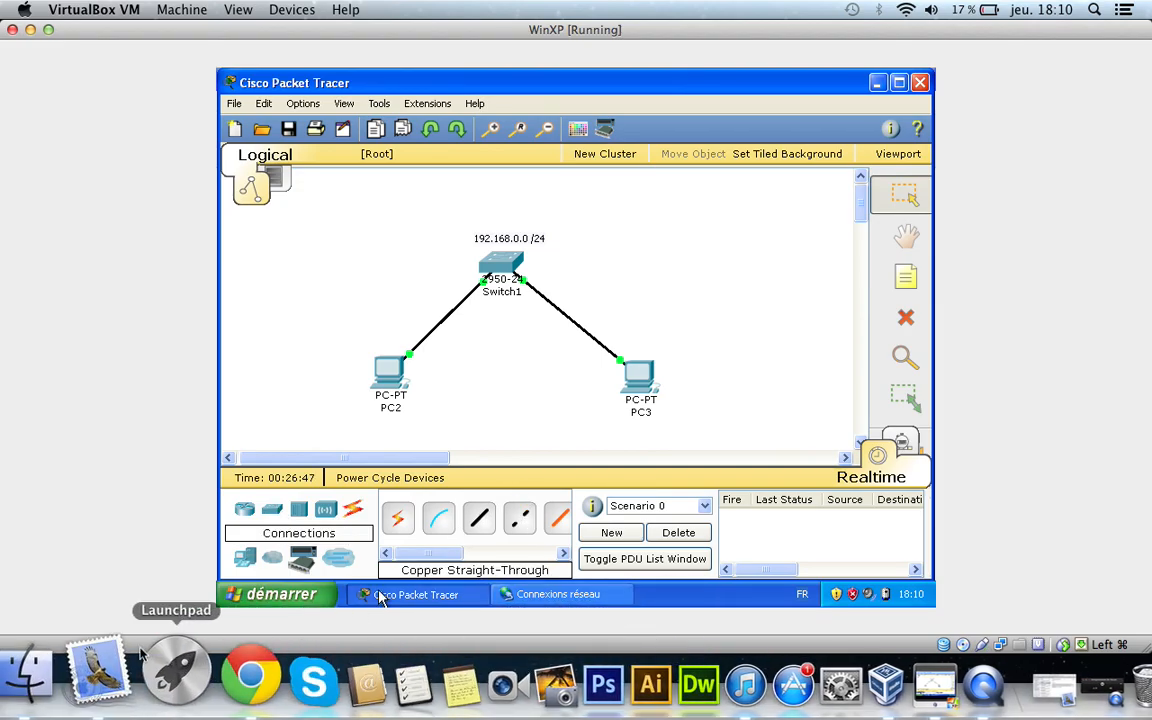
Switch to TextEdit and create a new blank document.
click(146, 656)
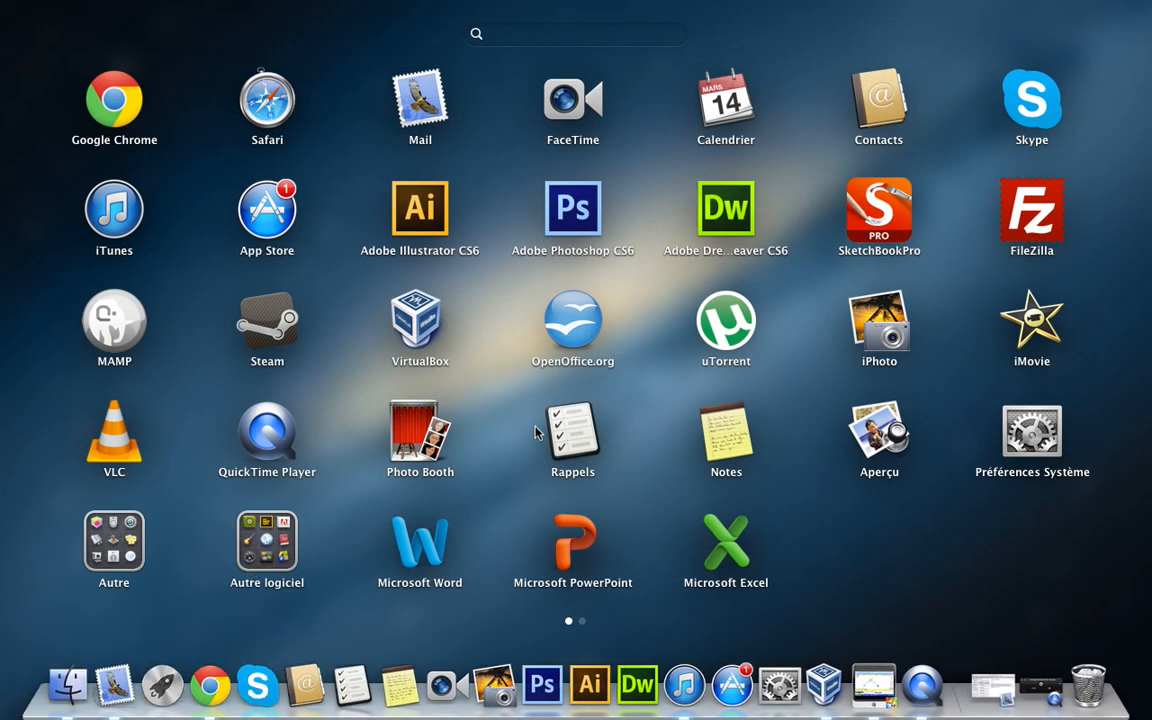
click(113, 545)
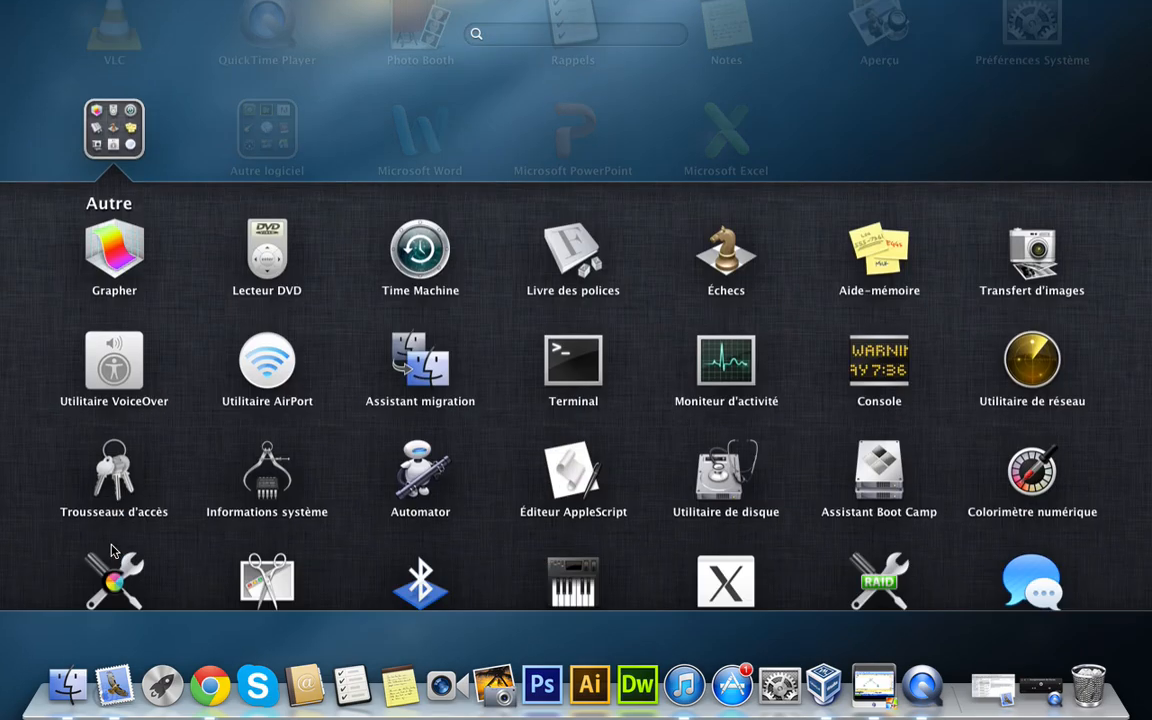
click(110, 108)
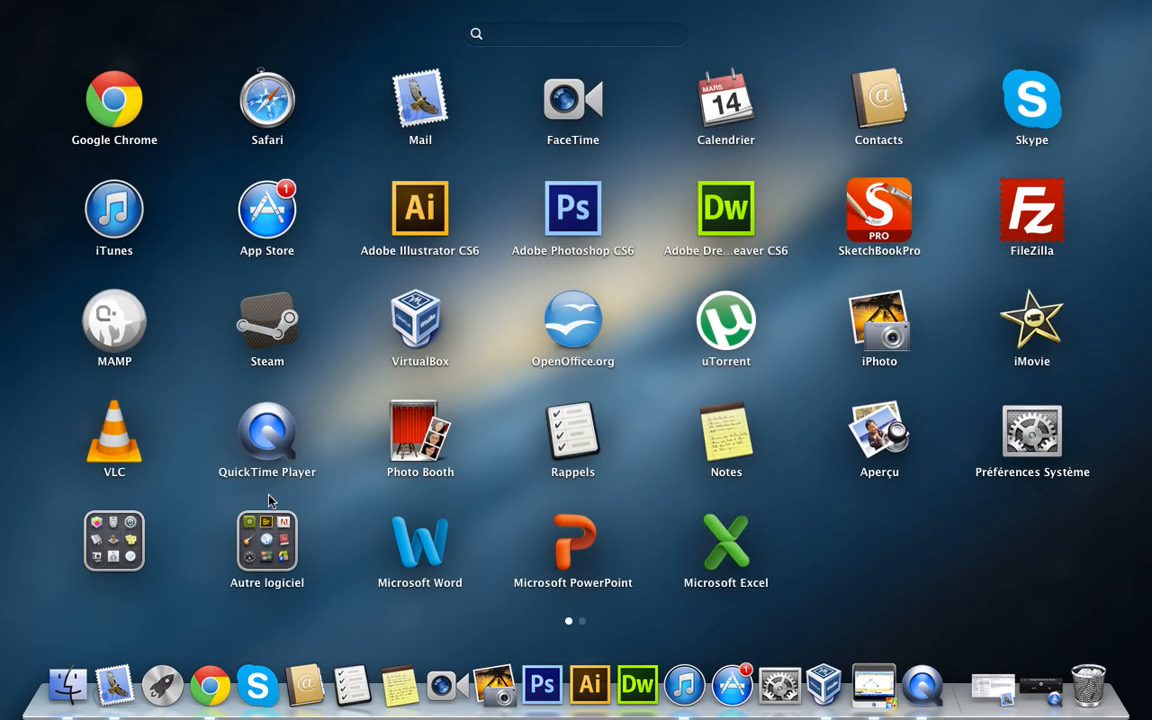
click(265, 535)
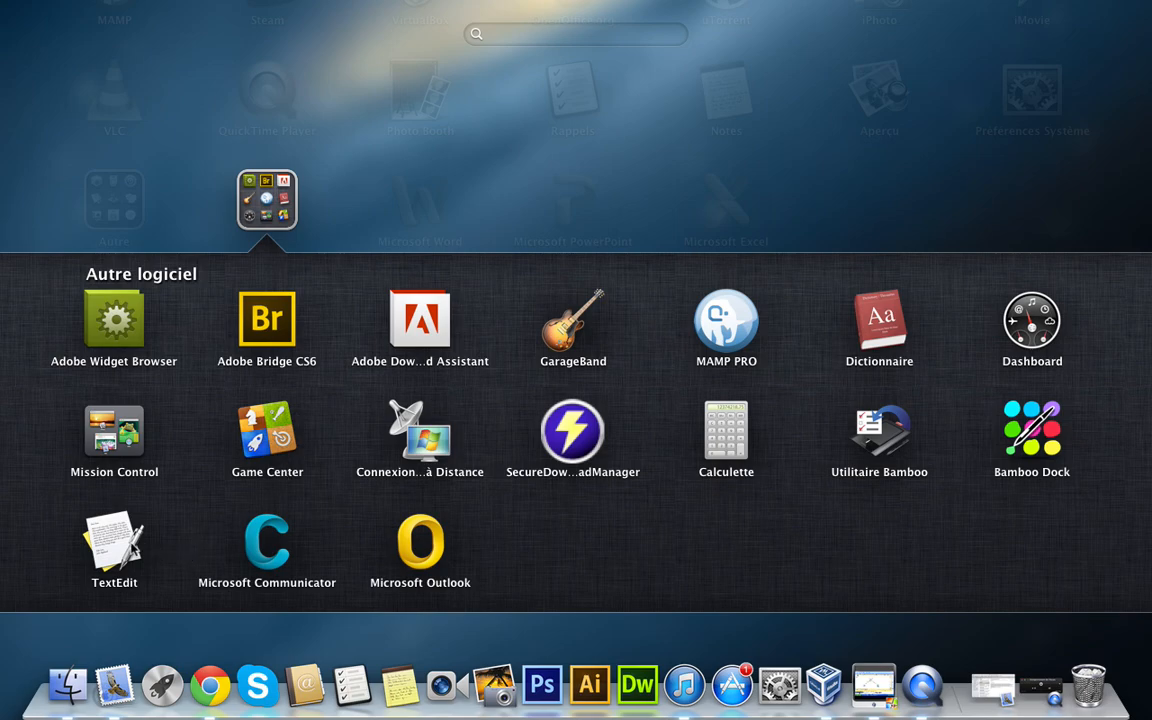
click(132, 543)
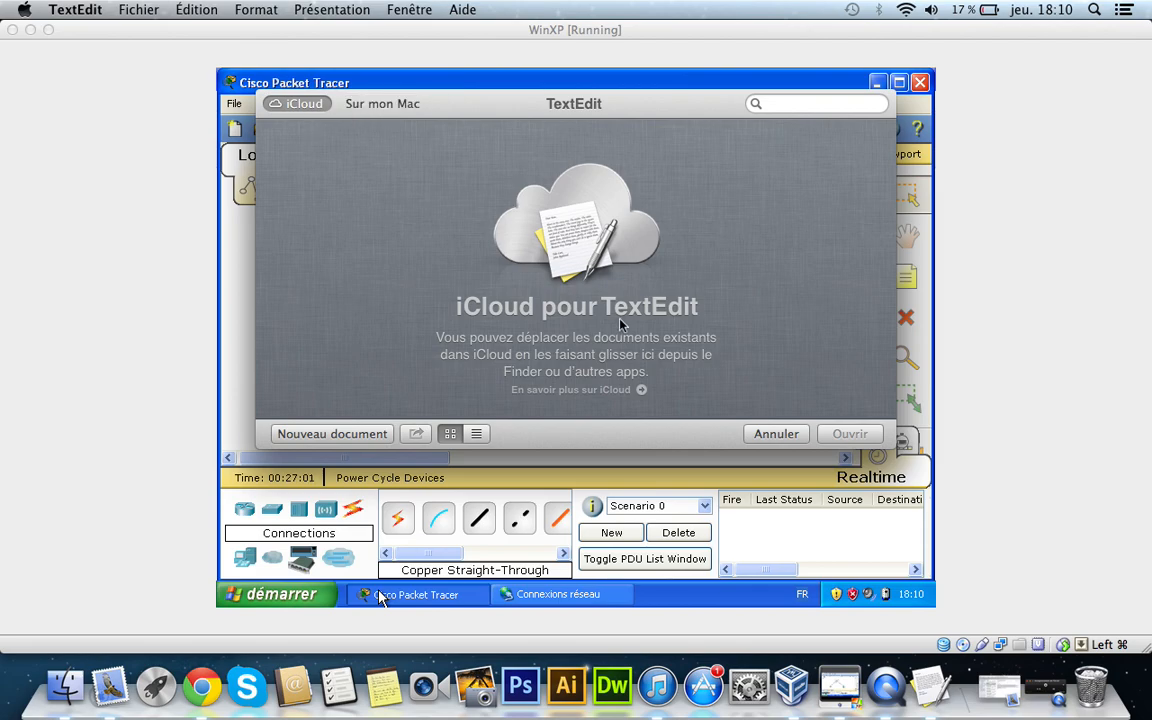
click(340, 436)
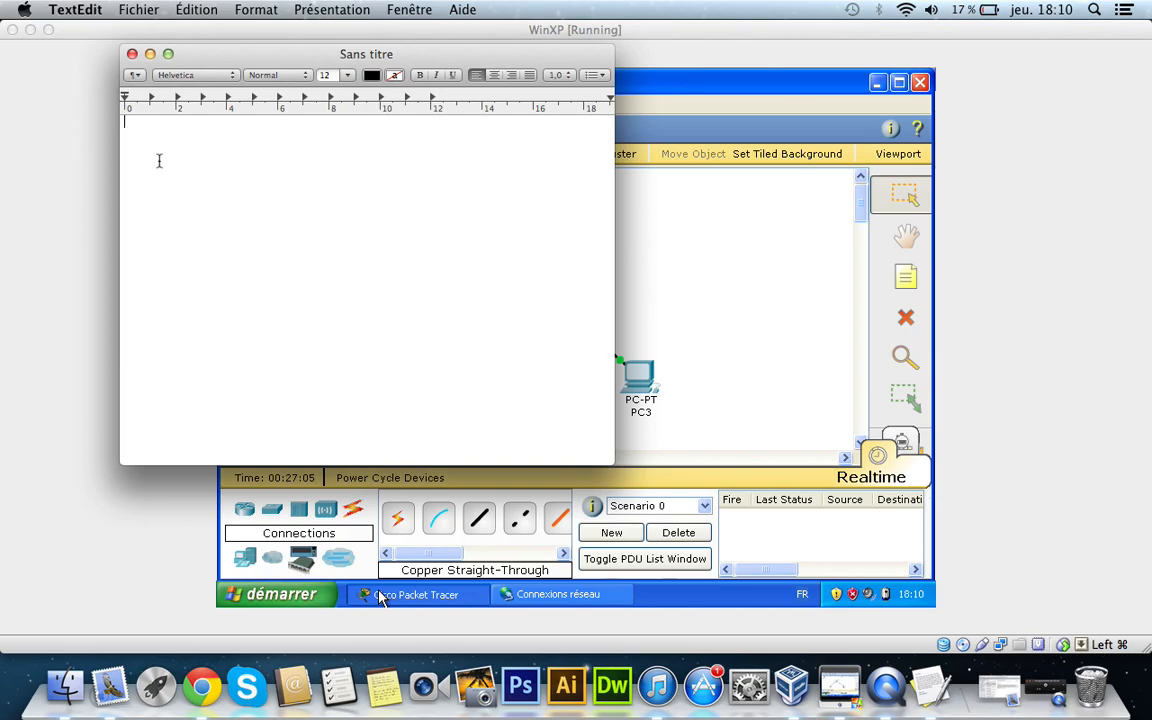
Leave blank space at the start of the document and write the heading "Classe A".
key(Return)
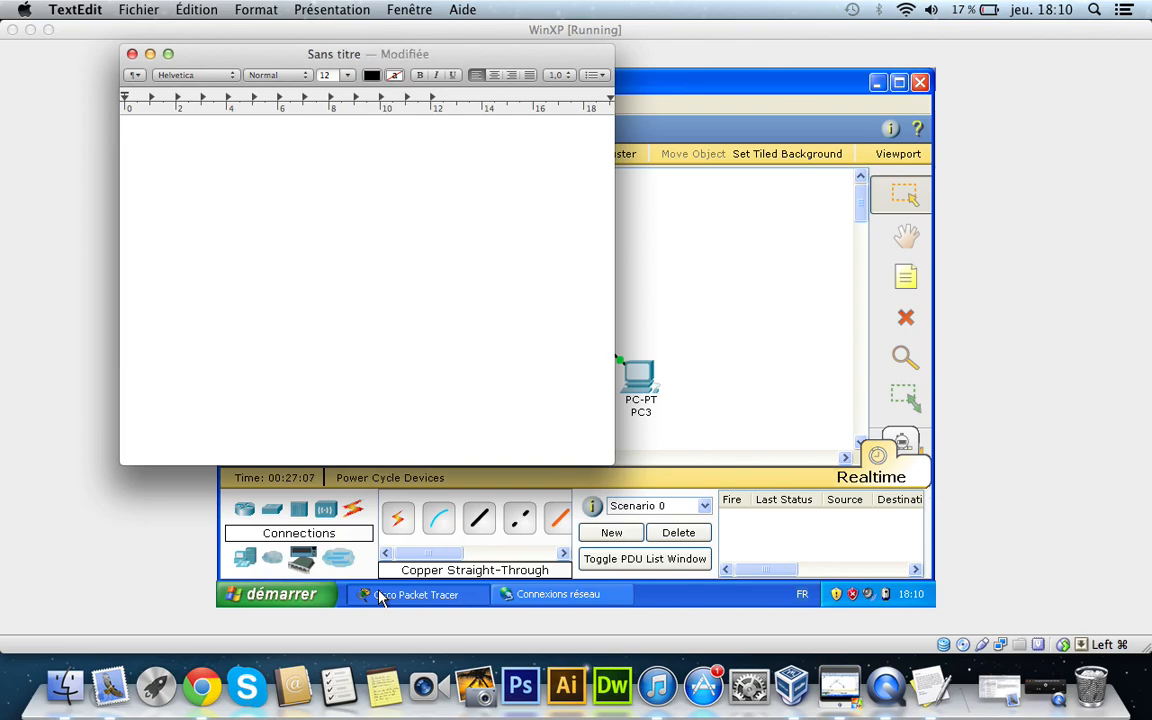
text(2)
key(Return)
key(BackSpace)
text(C)
key(BackSpace)
key(BackSpace)
text(Classe A)
key(Return)
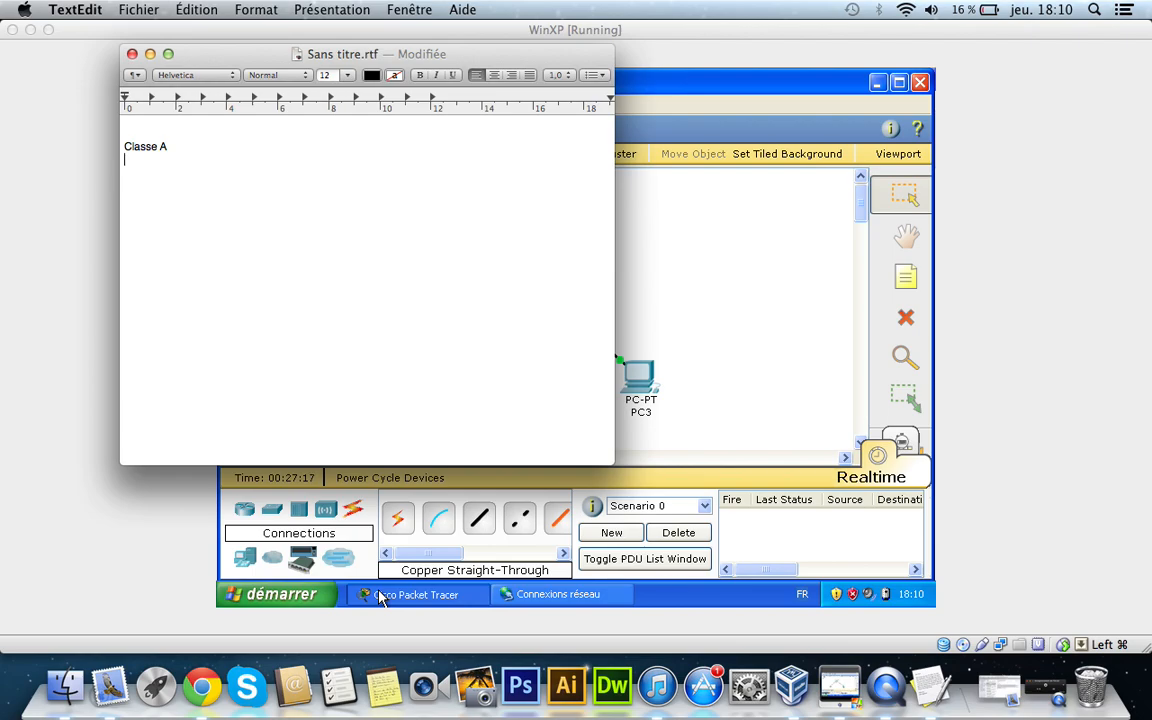
Write "Masque 255.0.0.0" on the line below the "Classe A" heading.
text(Masque 255.255.25)
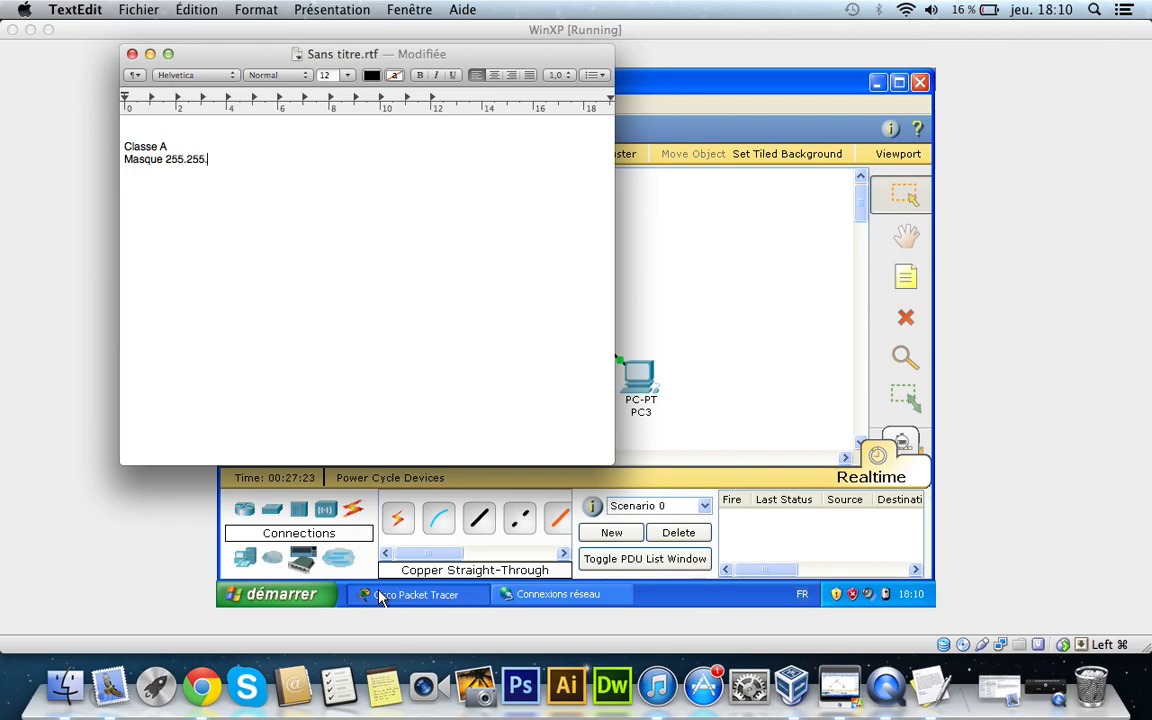
key(BackSpace)
key(BackSpace)
key(BackSpace)
key(BackSpace)
key(BackSpace)
key(BackSpace)
text(0.0.0)
mouse_move(211, 159)
mouse_down()
mouse_move(165, 159)
mouse_move(218, 162)
mouse_up()
click(186, 159)
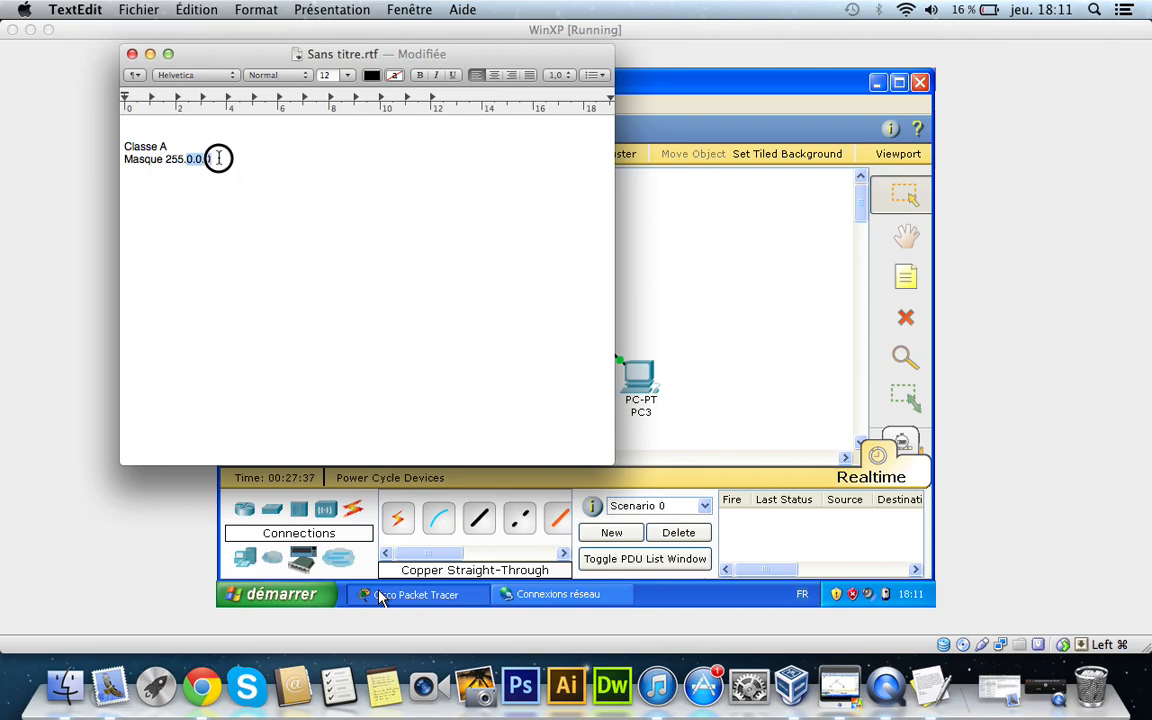
click(218, 156)
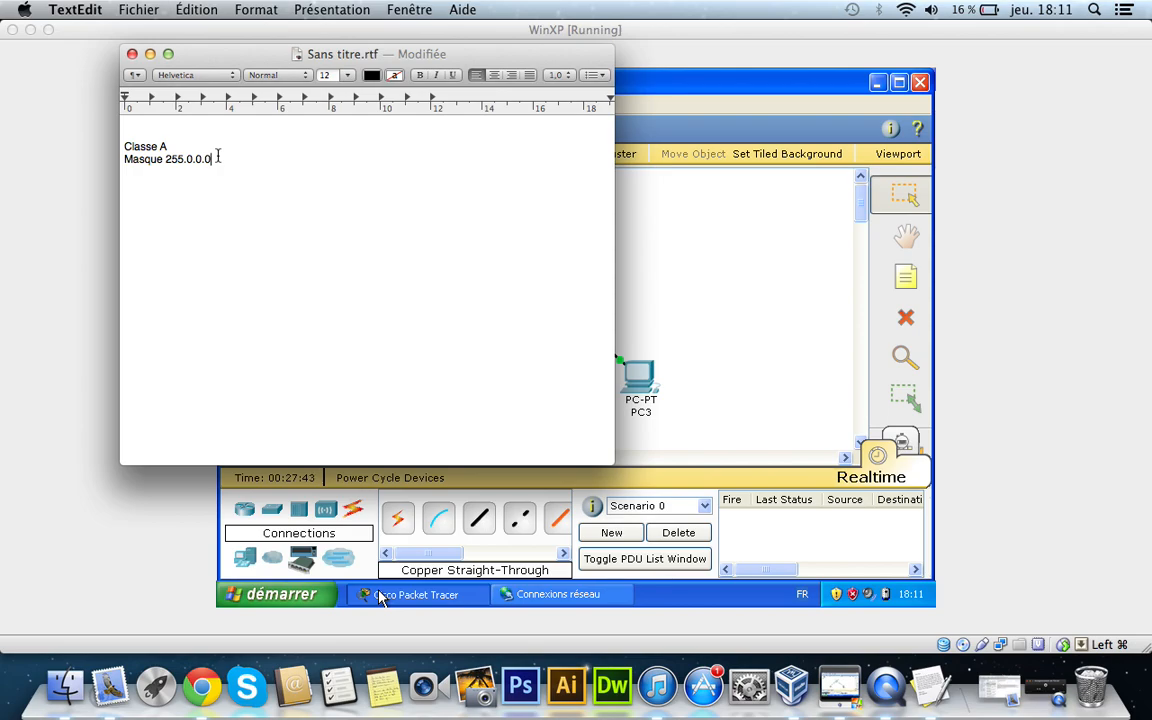
Append "--> /8" to the class A mask line and leave a blank line below it.
key(Return)
key(Return)
key(BackSpace)
click(218, 160)
text(--> /8)
key(Return)
key(Return)
Write the class A mask in binary as 11111111.00000000.00000000.00000000, followed by a blank line.
click(148, 174)
text(A)
key(BackSpace)
text(1)
text(111)
text(1111)
text(.)
text(ààà)
key(BackSpace)
key(BackSpace)
key(BackSpace)
key(BackSpace)
text(.00000000.000000)
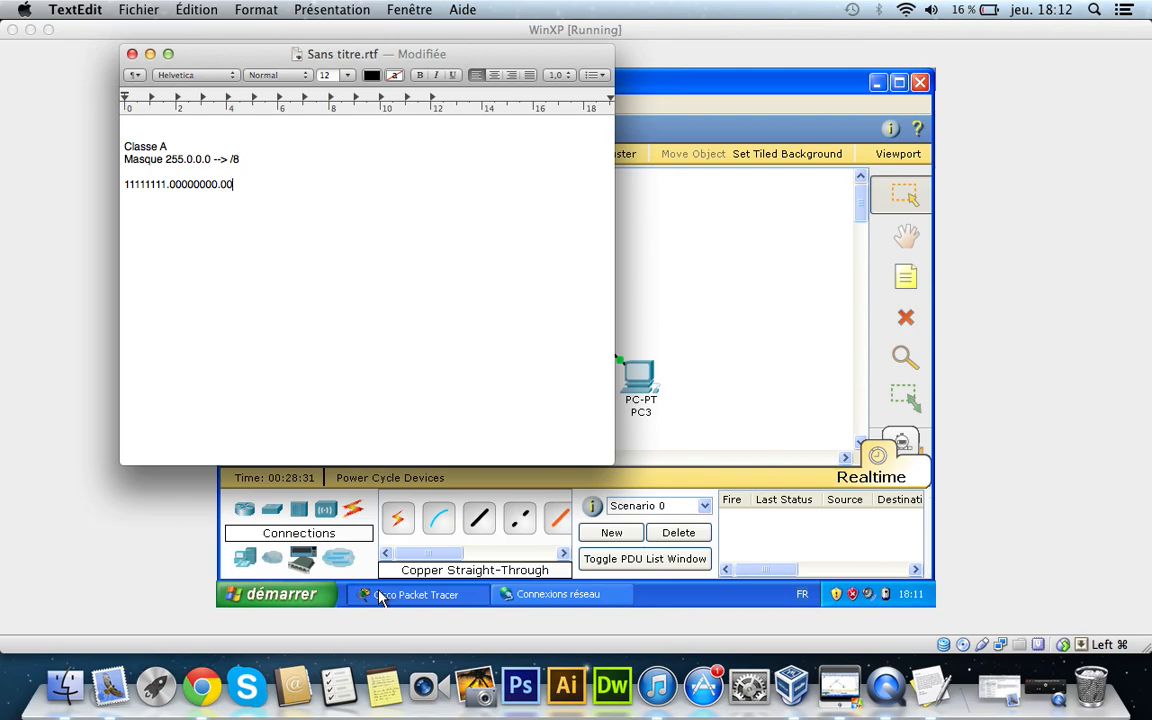
text(000000.00000000)
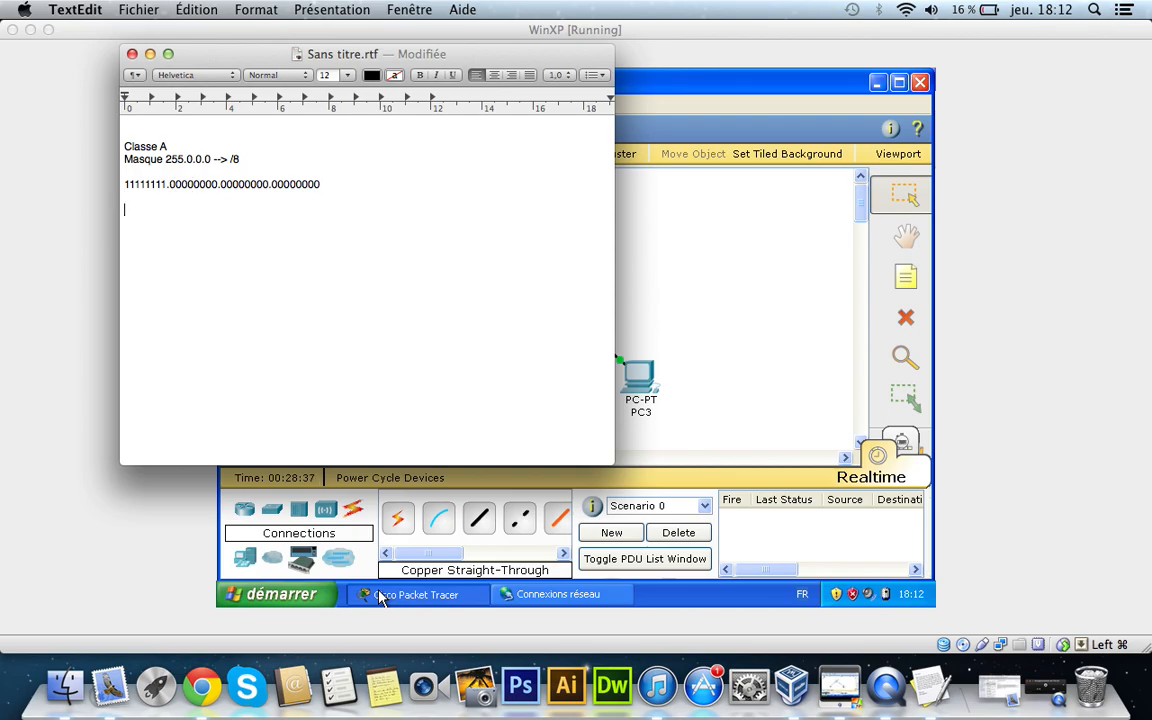
click(162, 185)
click(161, 185)
click(157, 185)
click(157, 185)
key(Return)
Switch to the Calculator and compute 2 to the power of 7 as the first term of a sum.
click(157, 676)
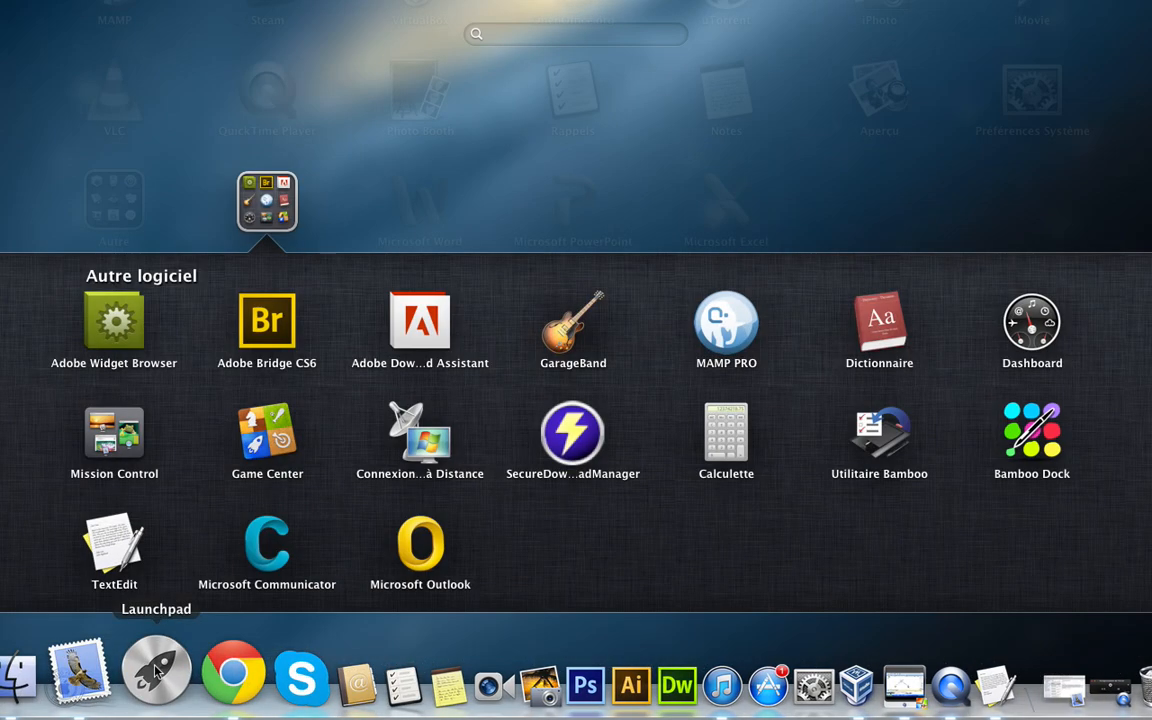
click(713, 422)
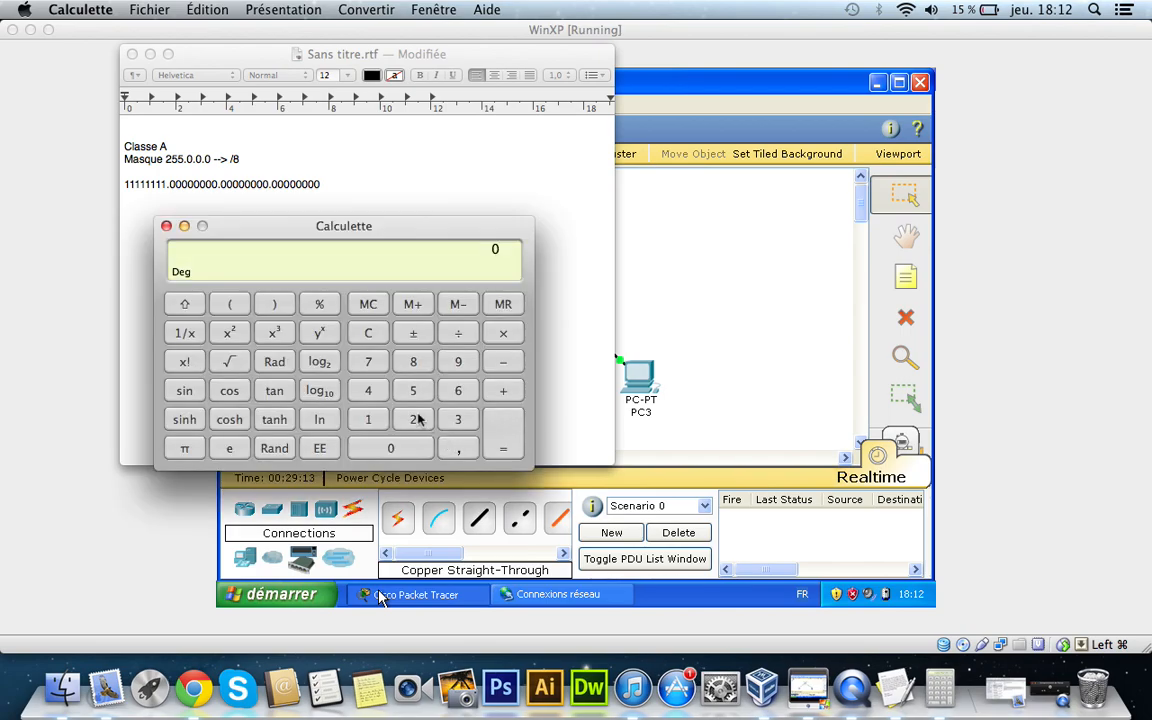
click(322, 337)
click(370, 363)
click(502, 422)
drag(226, 233, 258, 228)
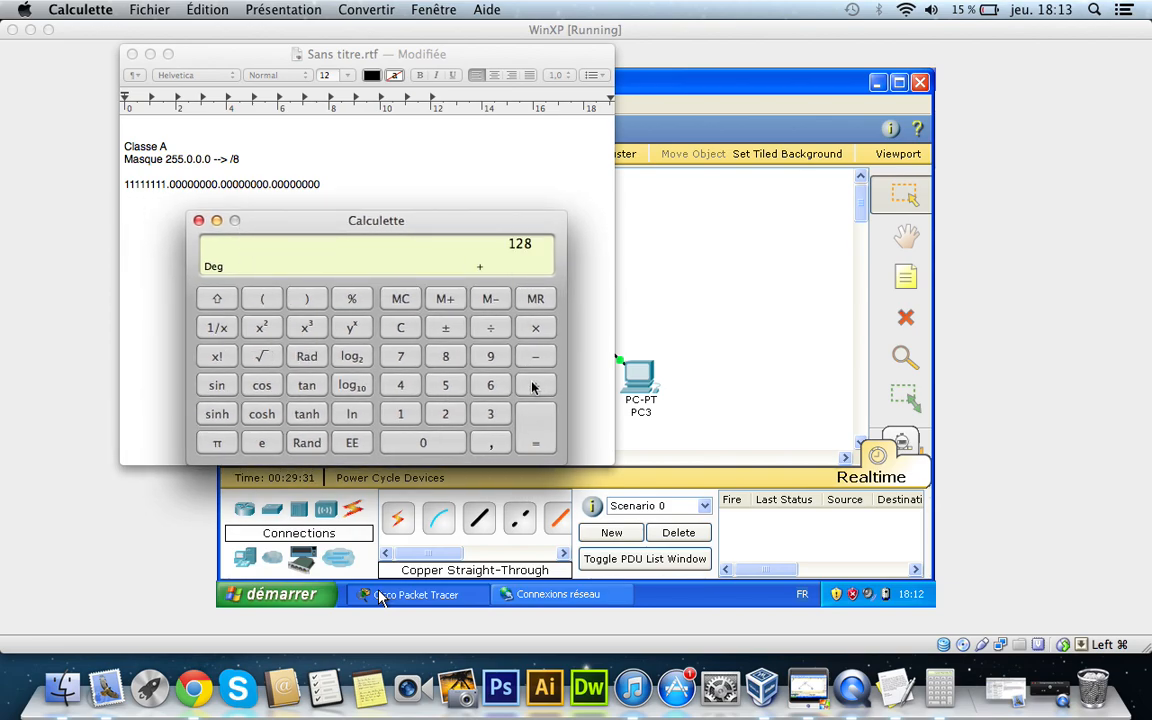
Add 2 to the power of 6 and 2 to the power of 5 to the running sum.
click(446, 414)
click(351, 328)
click(490, 392)
click(527, 416)
click(537, 393)
click(437, 416)
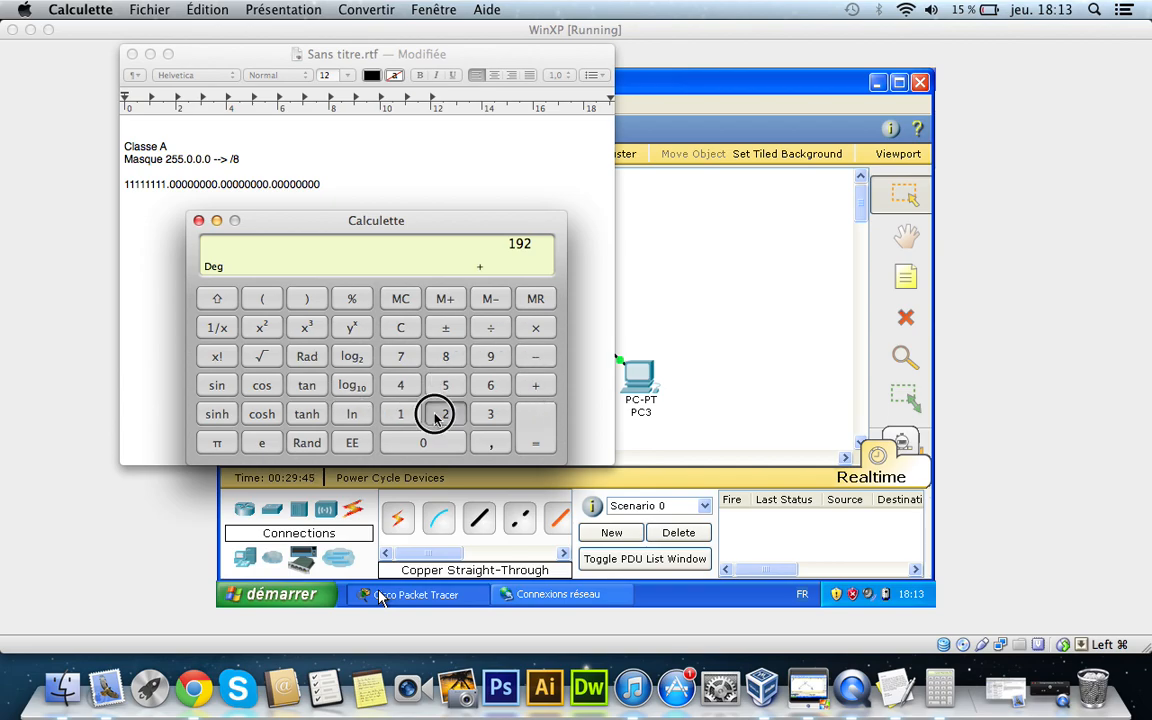
click(351, 327)
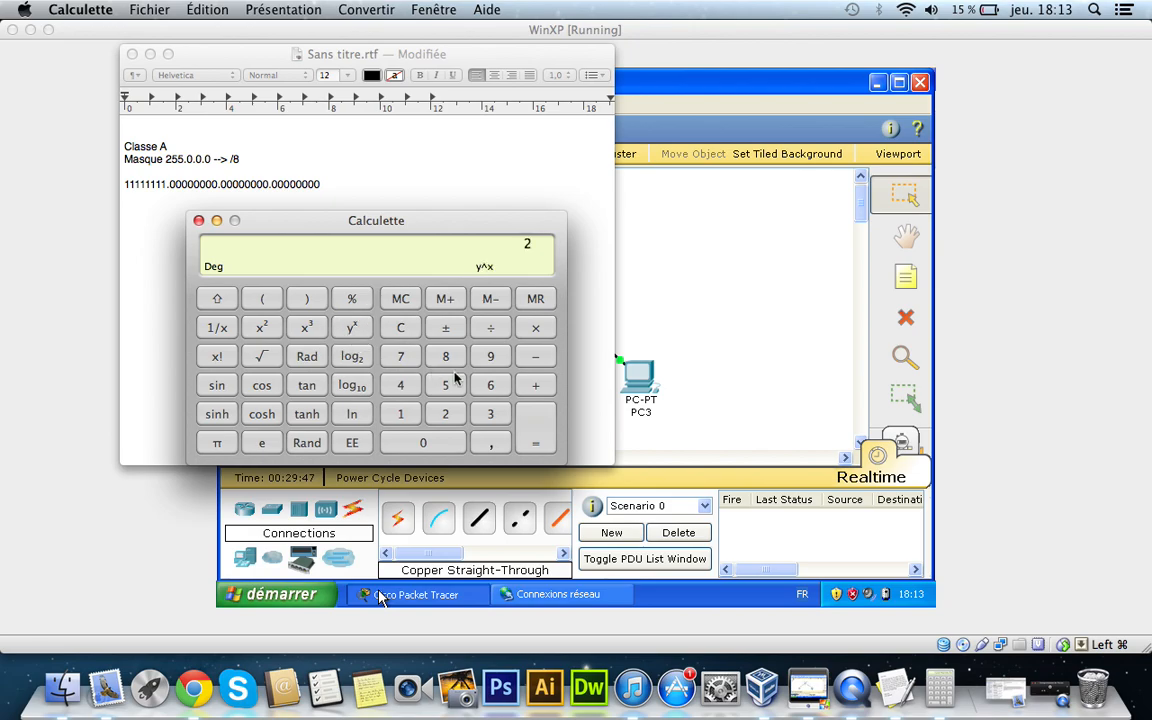
click(444, 385)
click(533, 420)
click(533, 388)
Add 2 to the power of 4 and 2 to the power of 3 to the running sum.
click(447, 414)
click(351, 327)
click(398, 386)
click(527, 416)
click(528, 386)
click(447, 412)
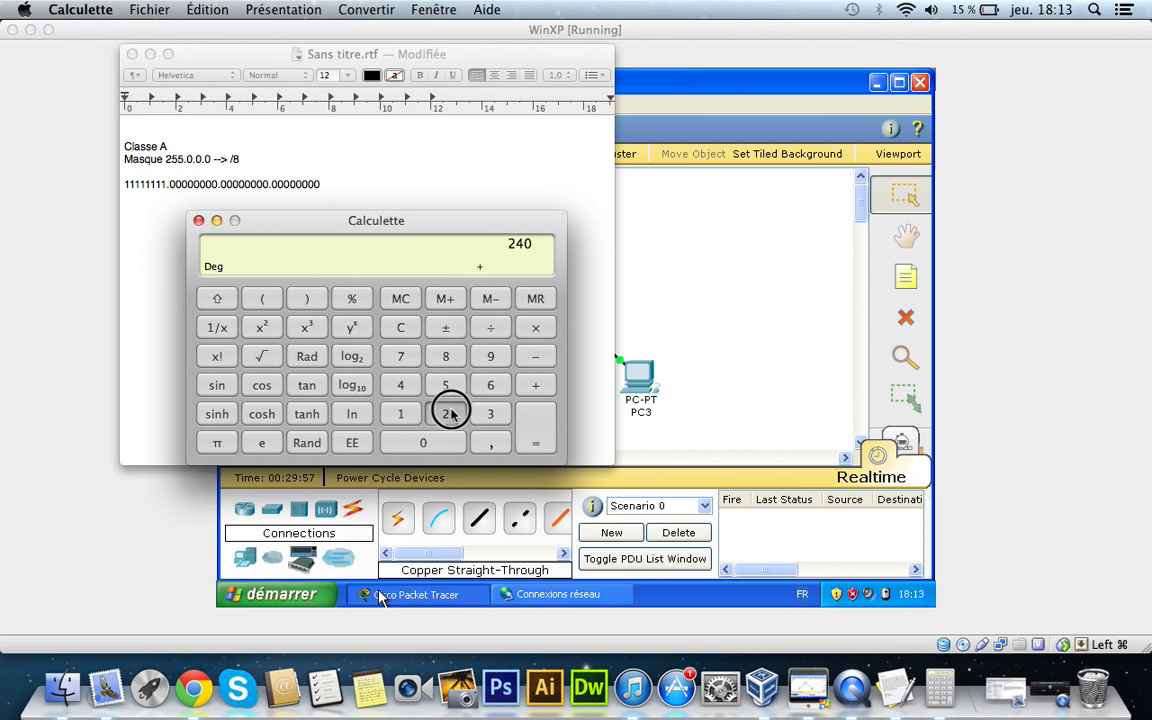
click(351, 328)
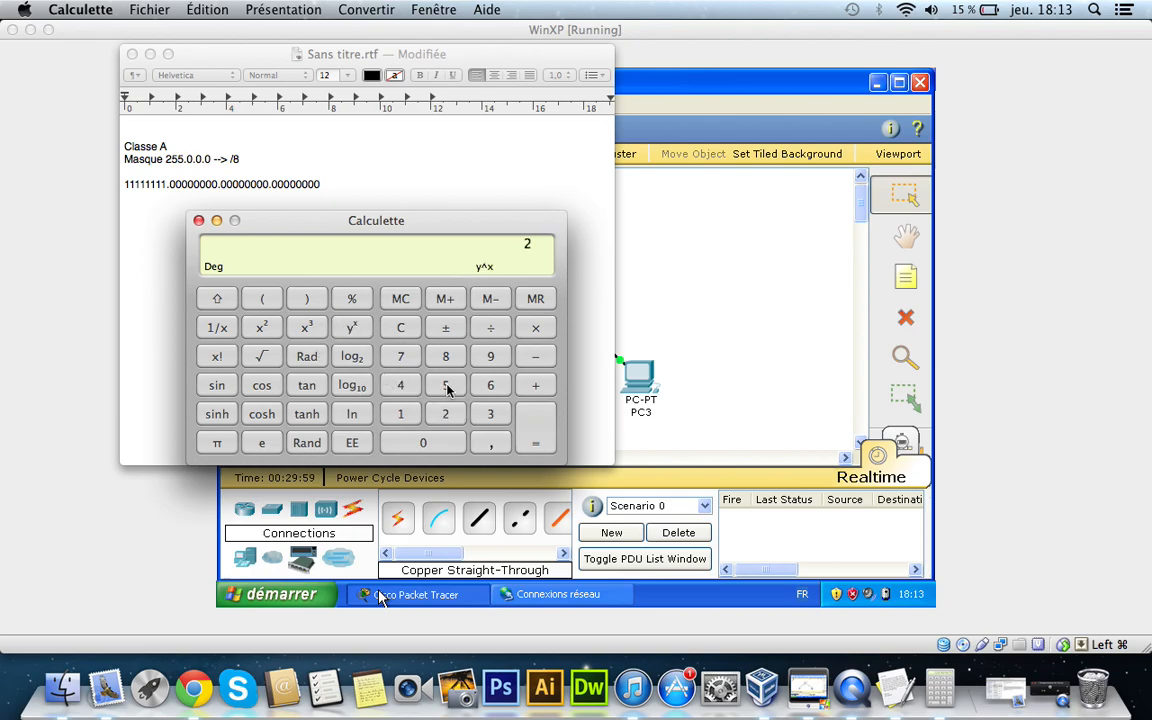
click(490, 410)
click(536, 425)
click(534, 386)
Add 2 to the power of 2 and 2 to the power of 1 to the running sum.
click(446, 414)
click(351, 328)
click(446, 414)
click(534, 386)
click(446, 414)
click(351, 328)
click(401, 412)
click(529, 424)
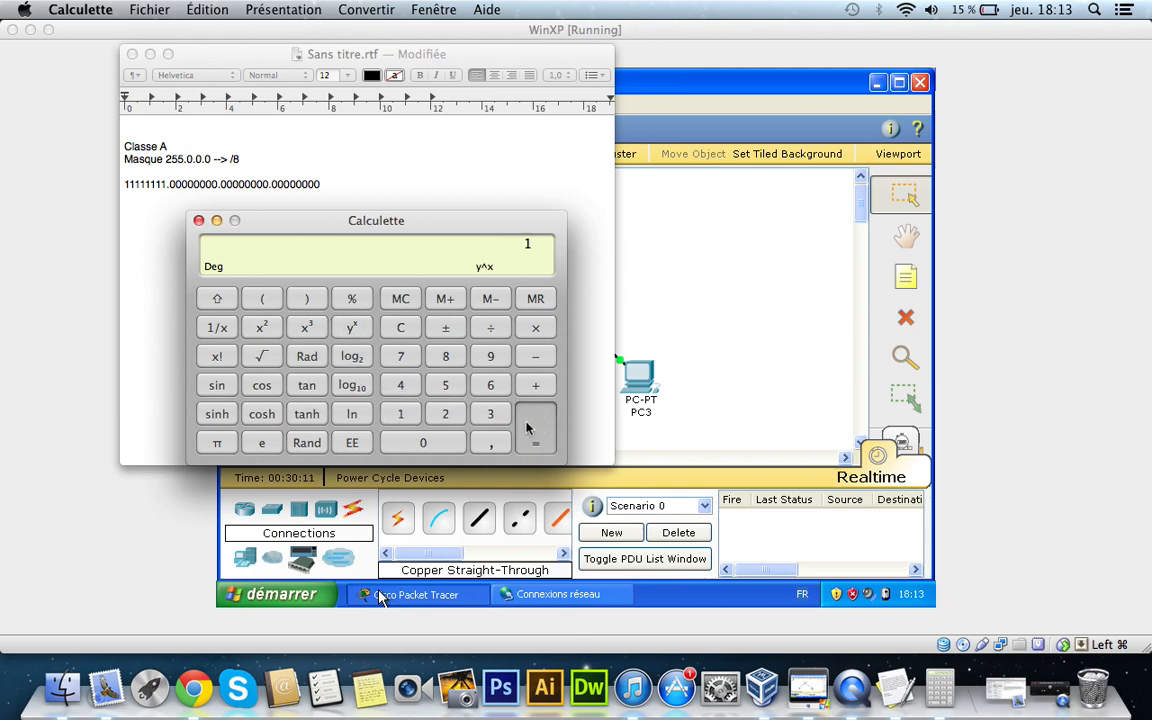
click(538, 387)
Add 2 to the power of 0 to complete the sum, and close the Calculator.
click(446, 414)
click(352, 330)
click(420, 442)
click(530, 438)
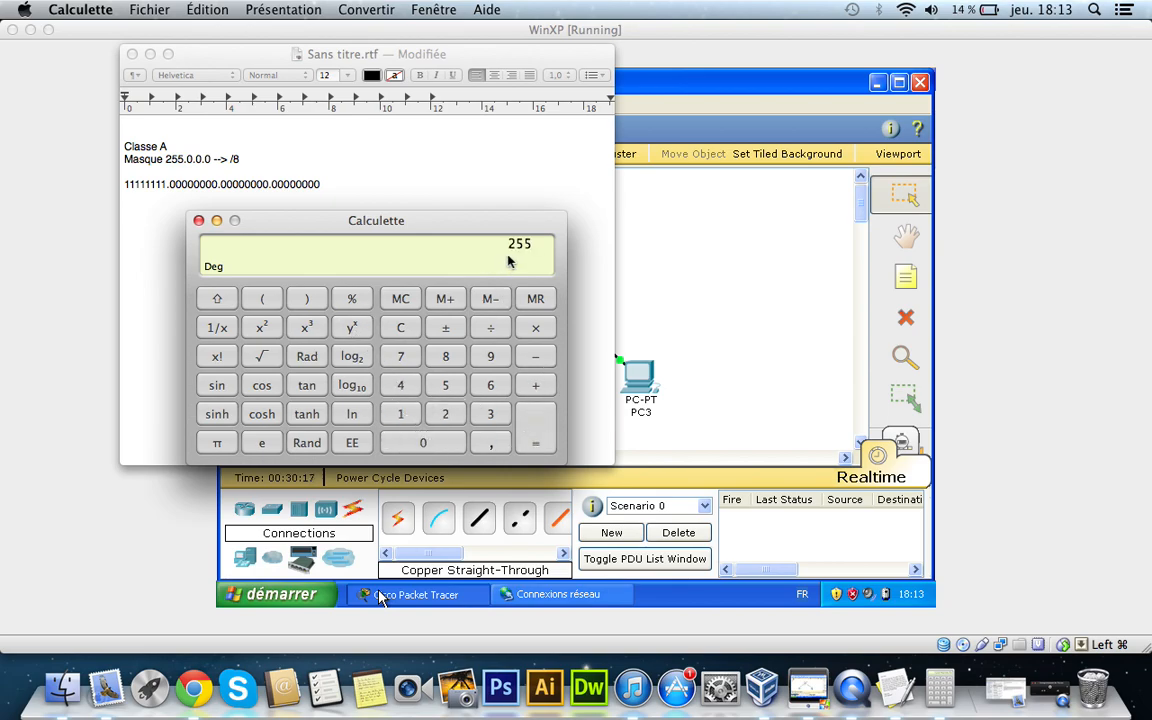
drag(543, 244, 510, 242)
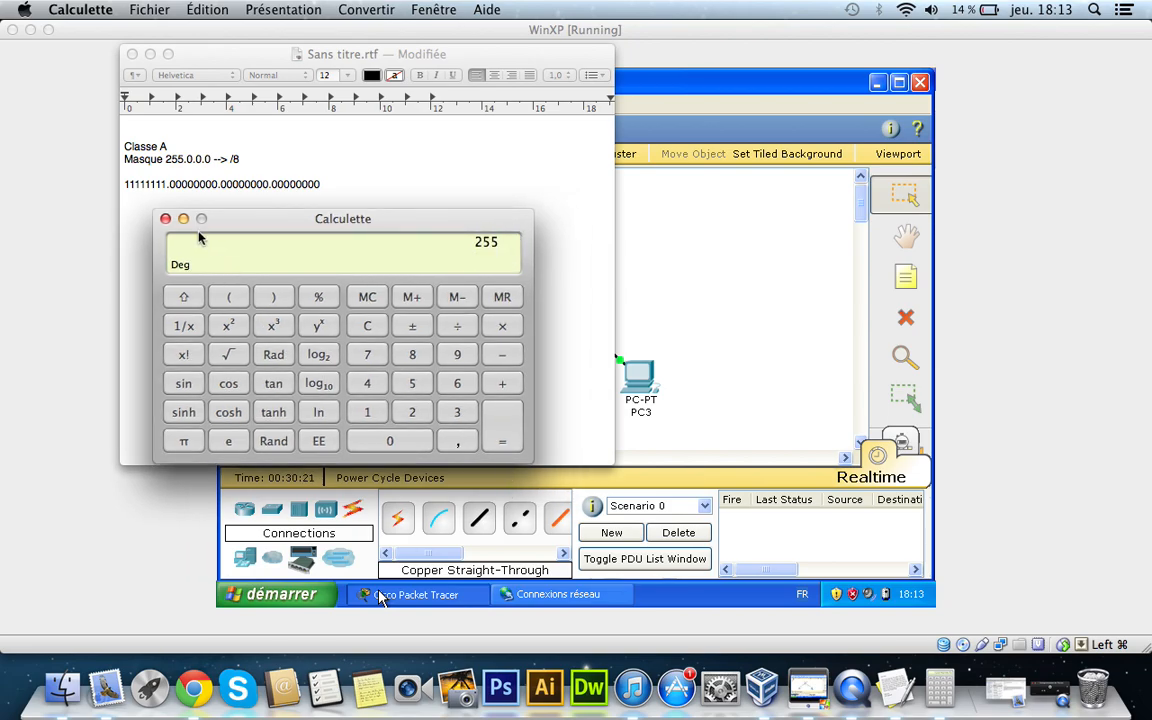
click(165, 219)
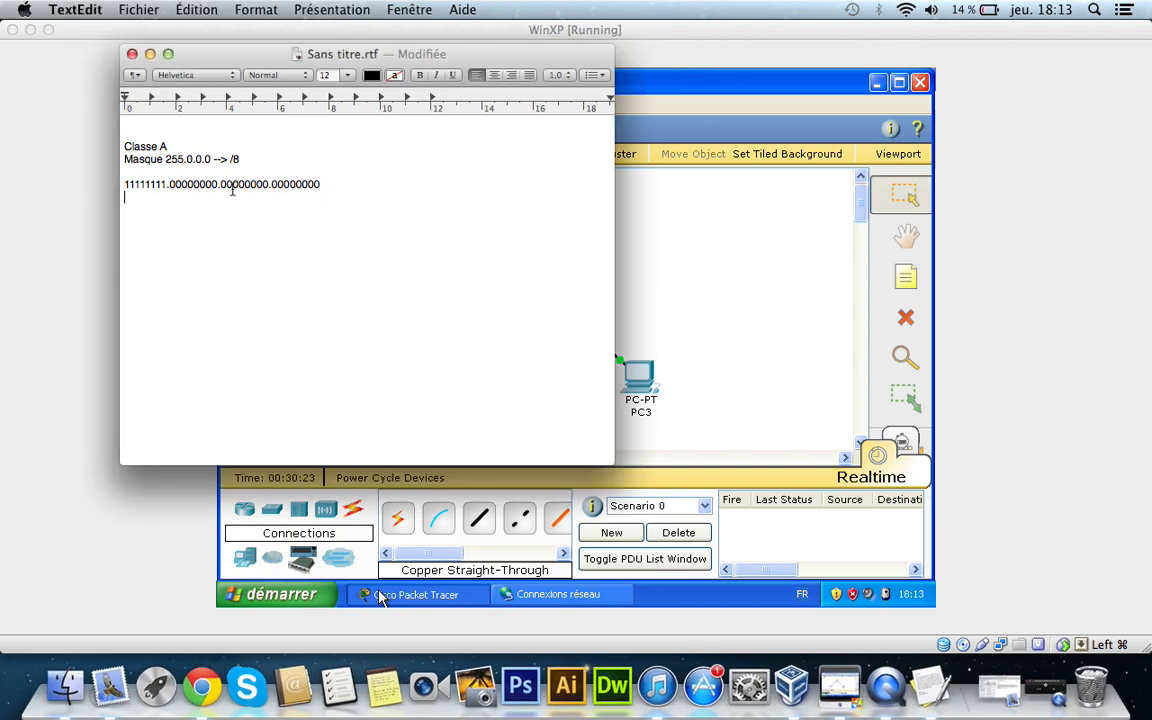
key(Return)
click(189, 166)
right_click(168, 183)
click(160, 195)
click(176, 185)
drag(170, 187, 267, 185)
click(217, 190)
click(260, 210)
Close the untitled class A mask document and delete it without saving.
click(136, 56)
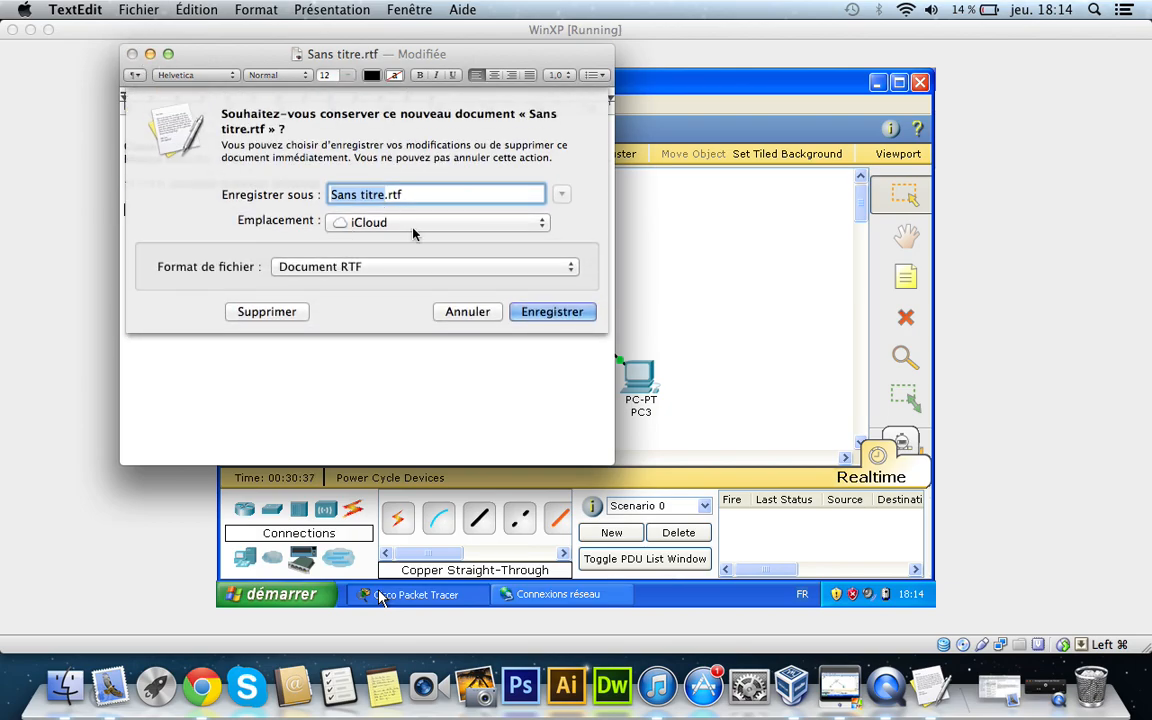
click(303, 312)
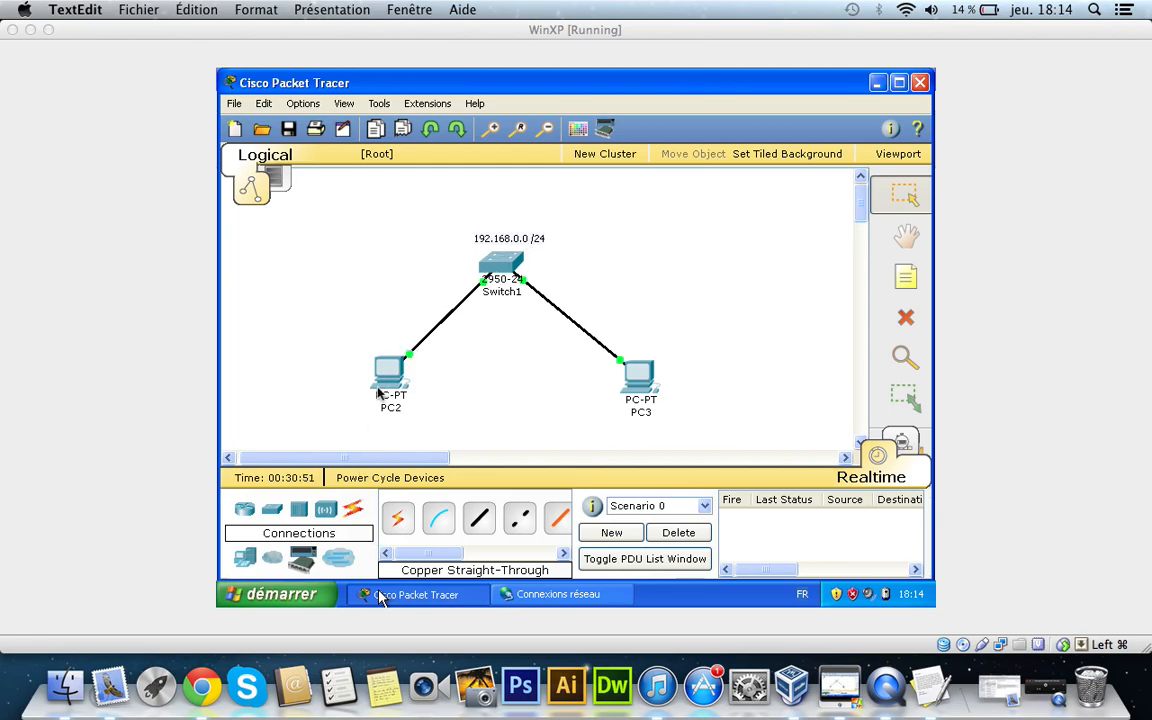
Switch to Packet Tracer and put the network in Simulation mode with the event list shown.
click(902, 444)
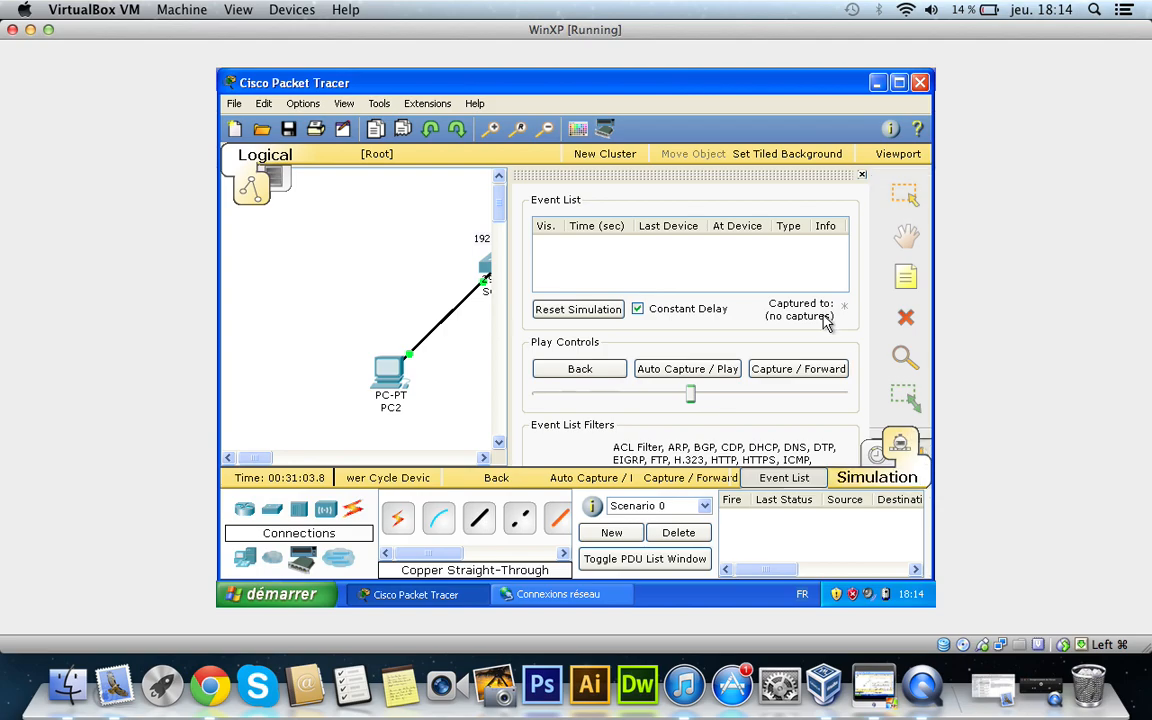
click(879, 455)
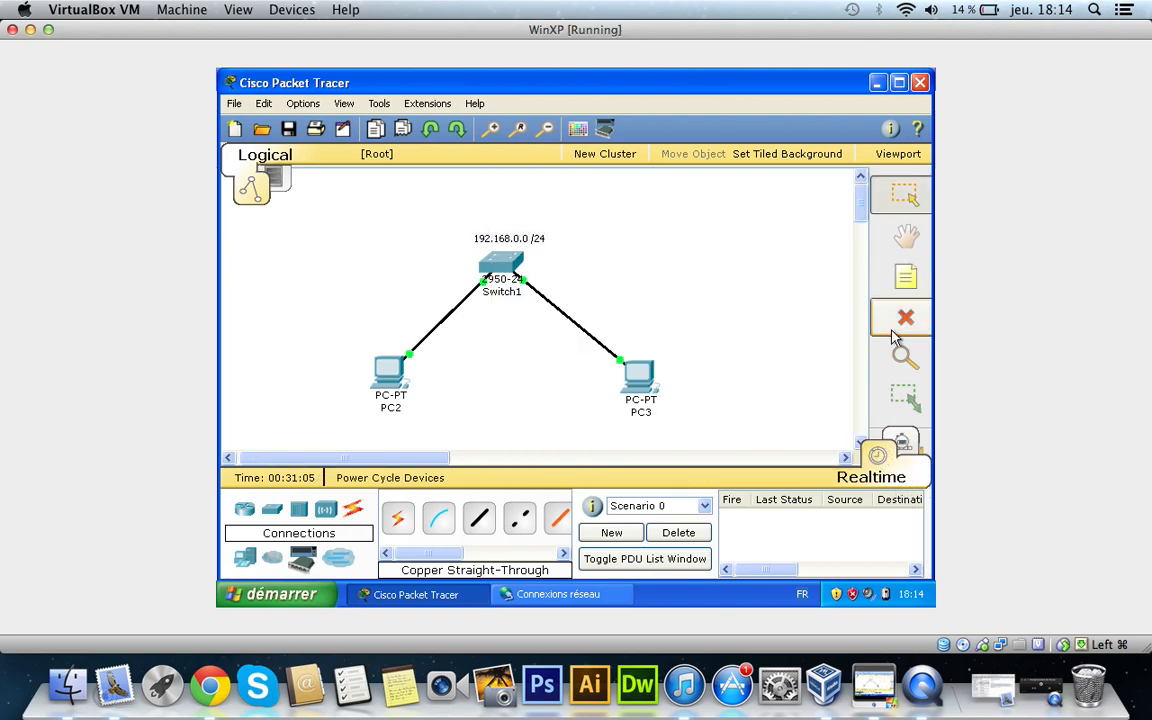
key(shift+s)
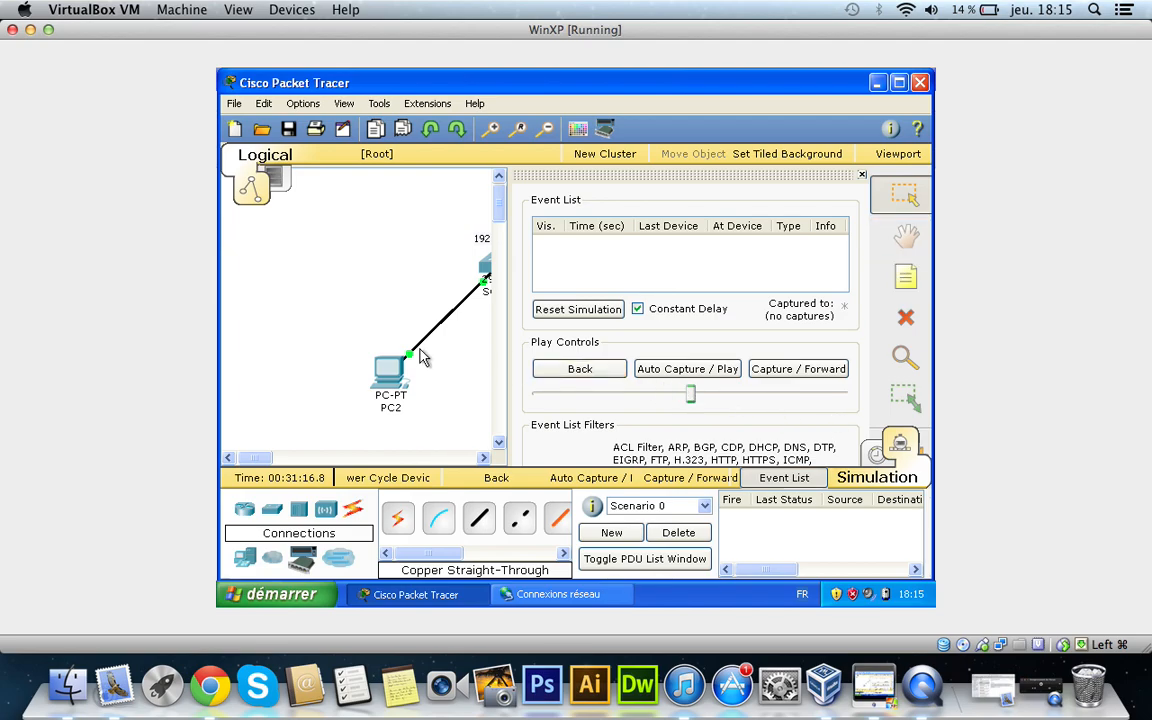
click(391, 374)
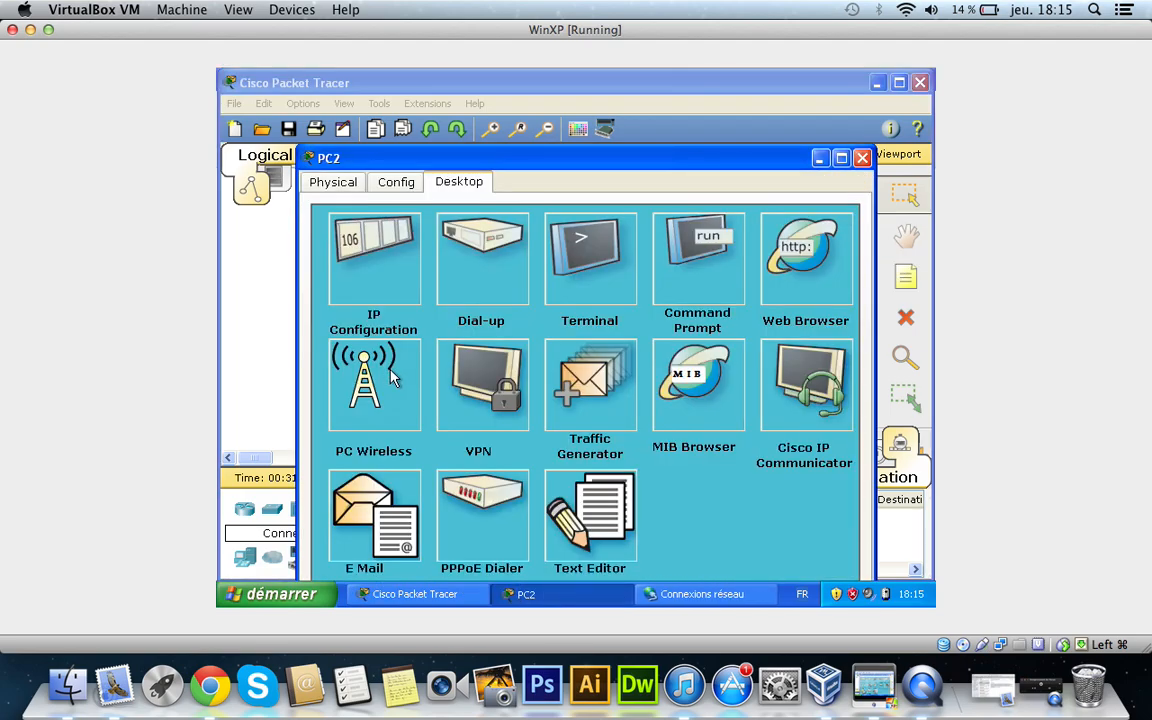
click(865, 158)
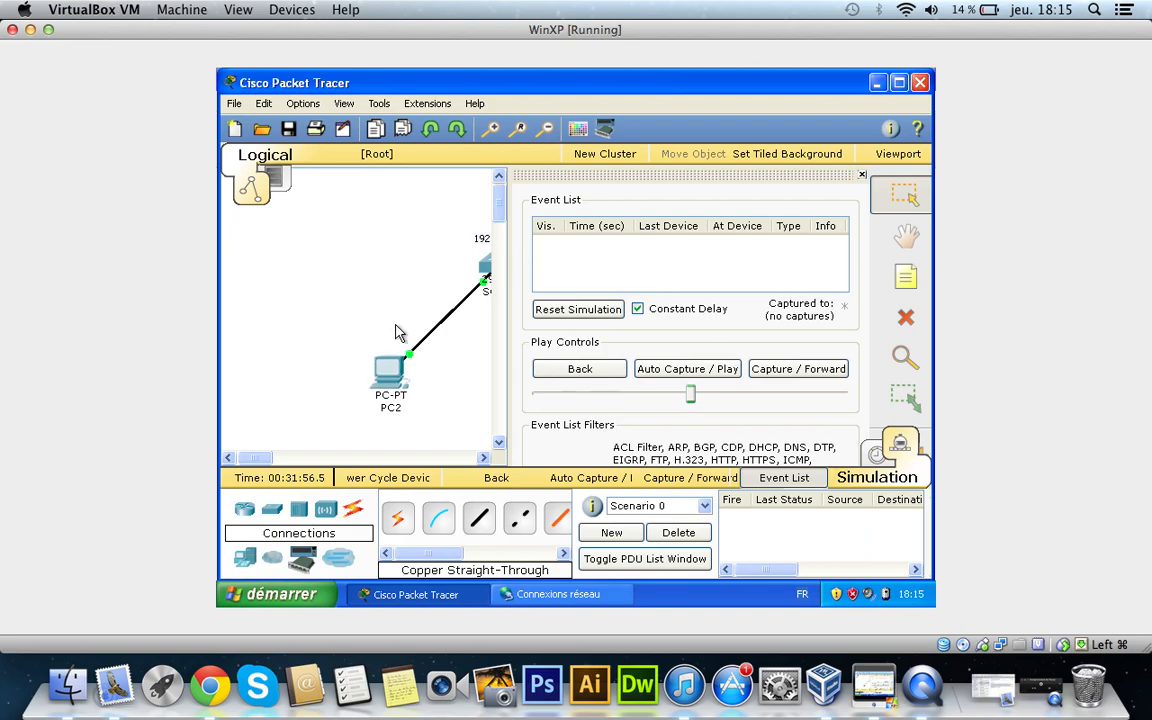
Move PC3 closer to PC2, just below the switch, so the whole topology fits beside the event list.
drag(265, 458, 205, 458)
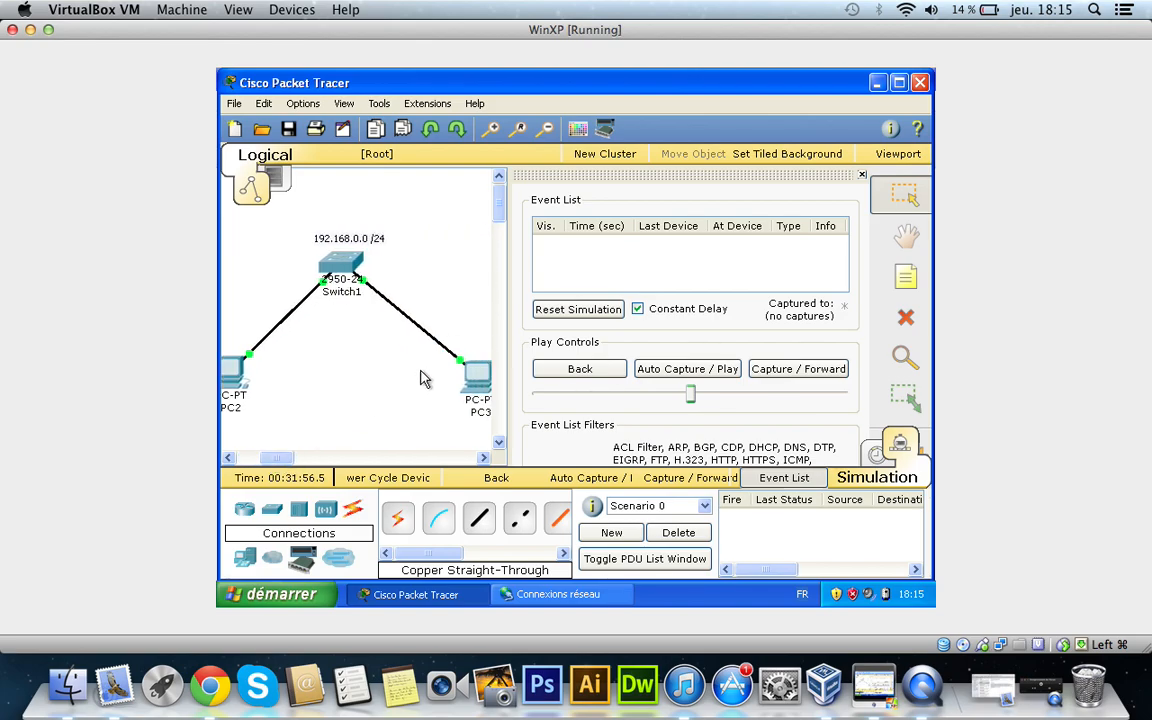
drag(475, 376, 366, 391)
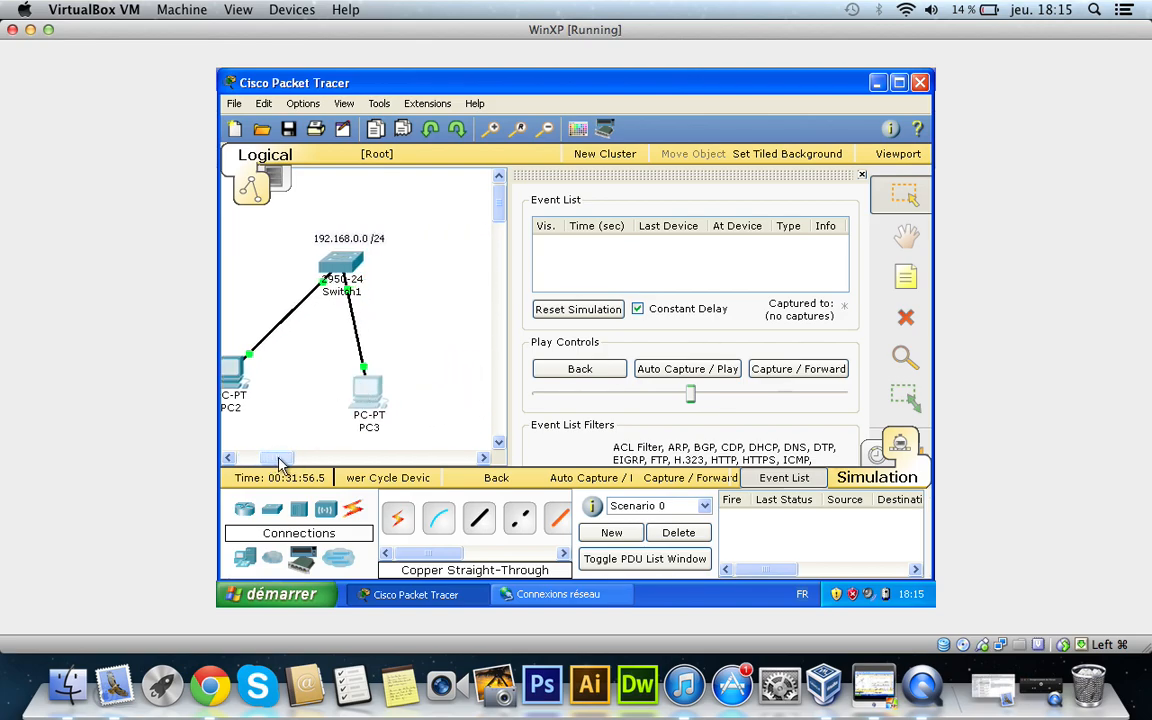
drag(280, 460, 202, 460)
Enter ping 192.168.0.1 in PC3's Command Prompt without running it, and move its window clear of the topology.
click(400, 386)
click(645, 190)
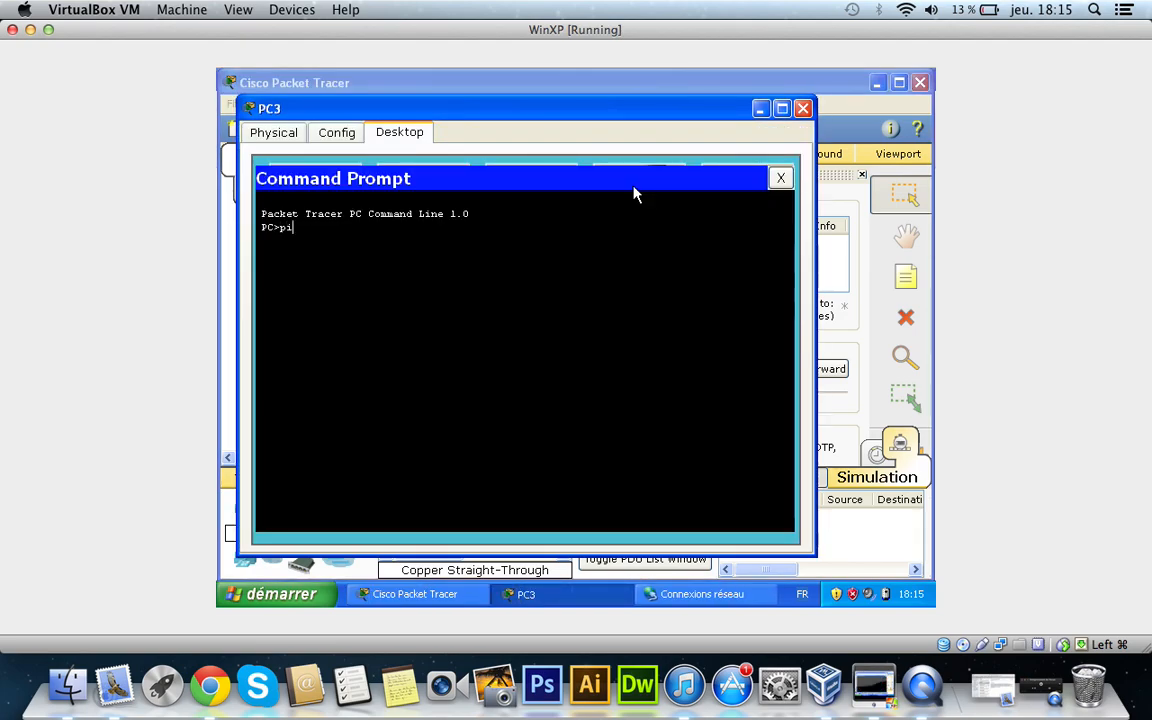
text(192.168.)
drag(684, 103, 739, 431)
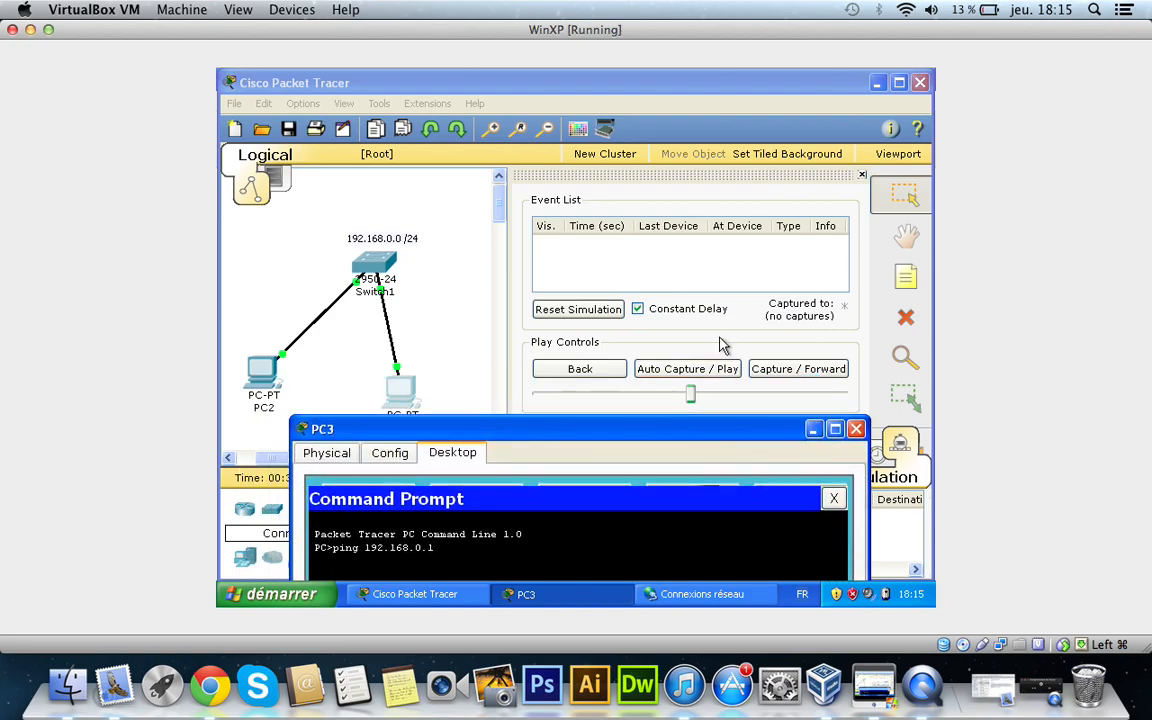
click(707, 368)
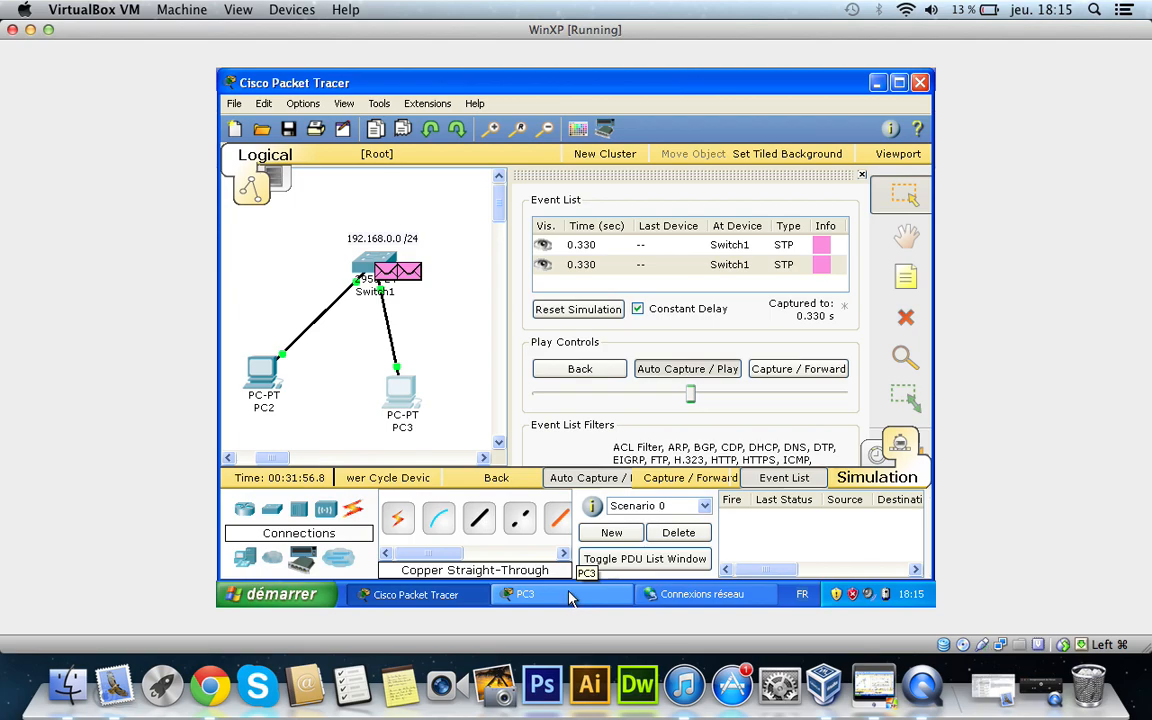
click(569, 596)
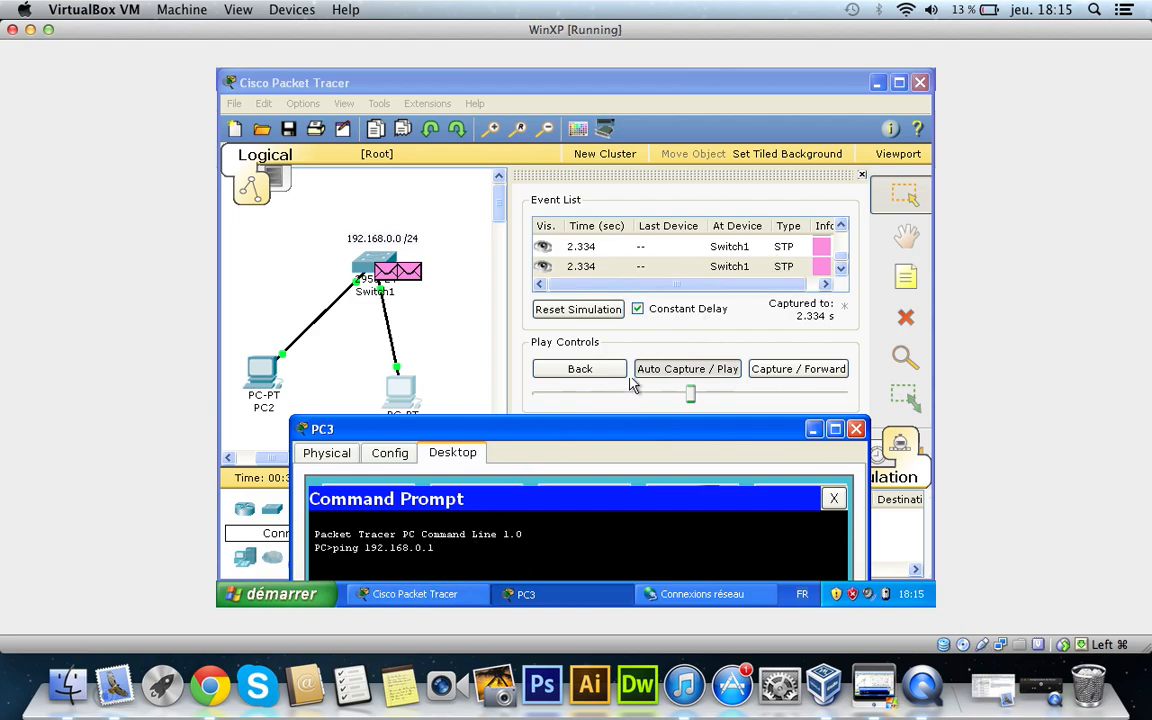
click(680, 329)
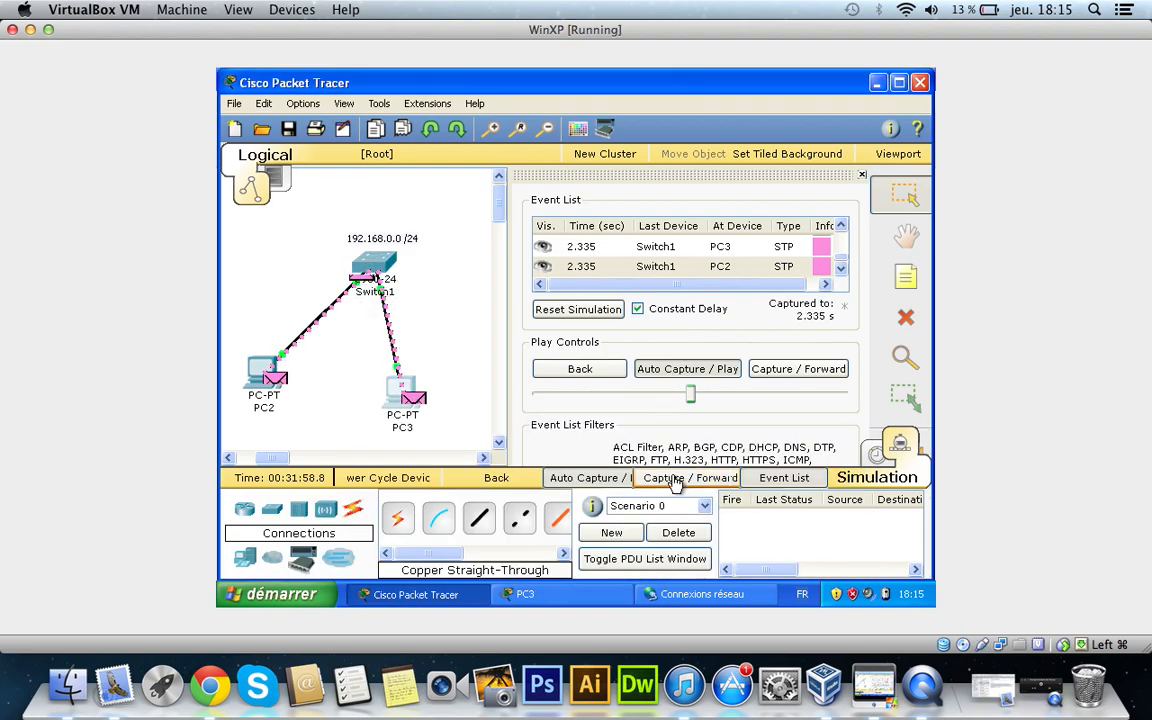
drag(497, 208, 541, 173)
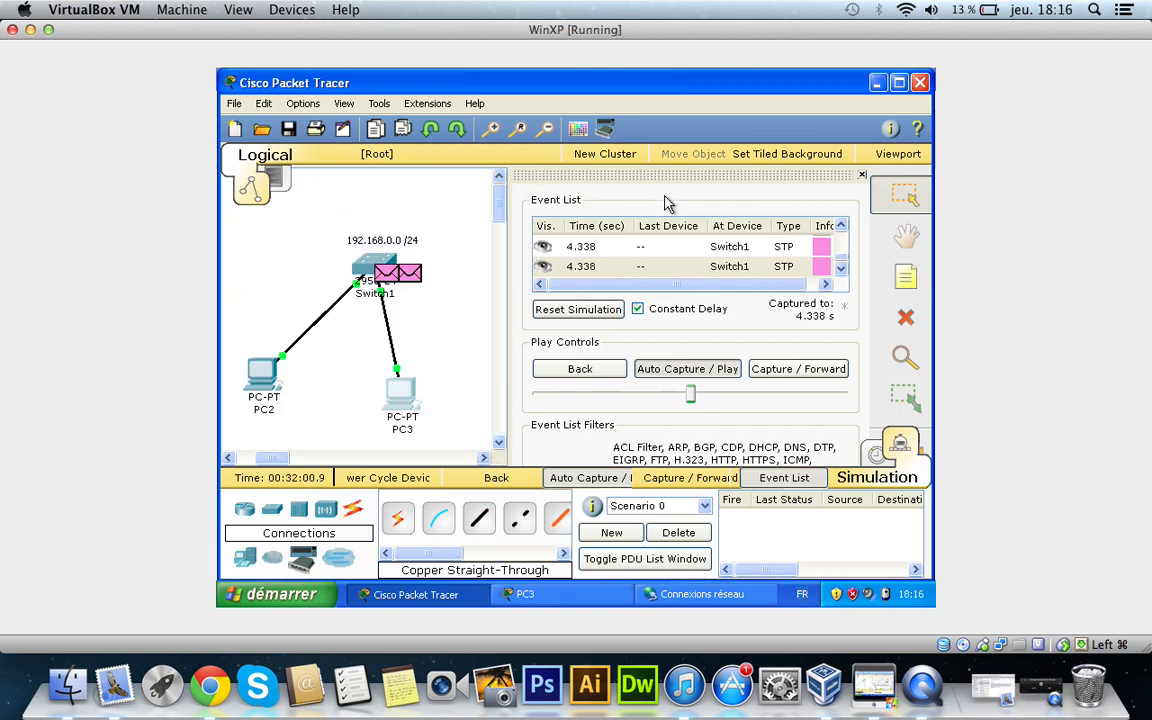
click(863, 177)
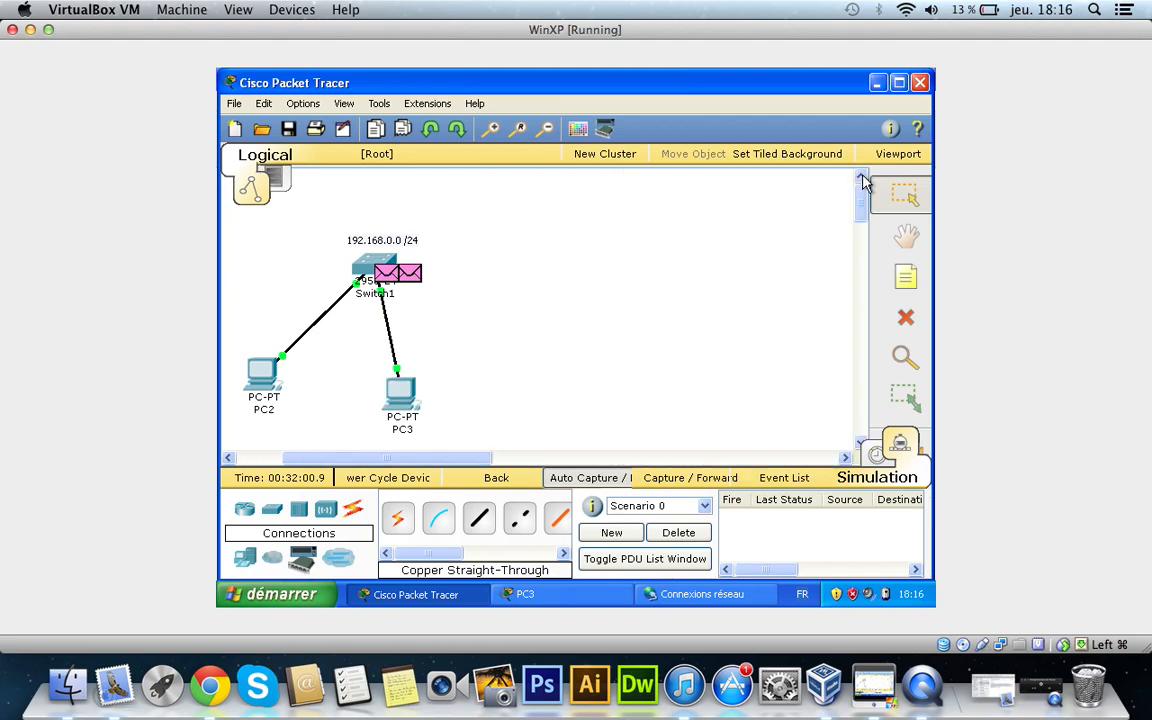
click(880, 451)
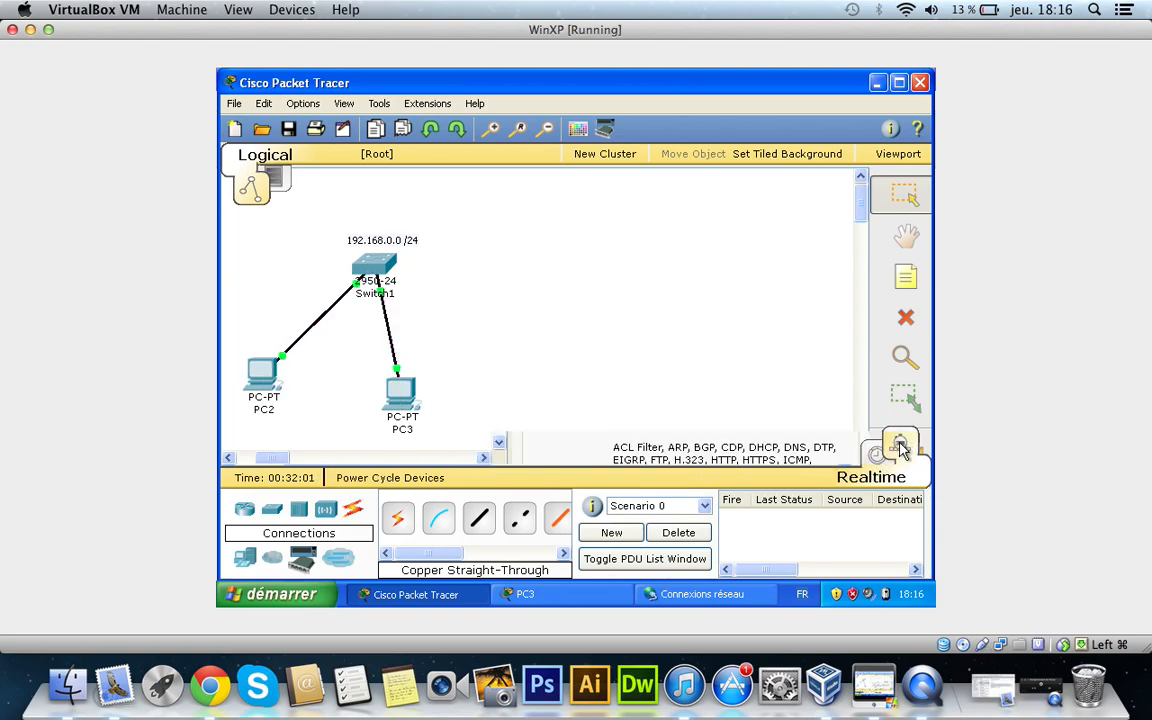
click(900, 447)
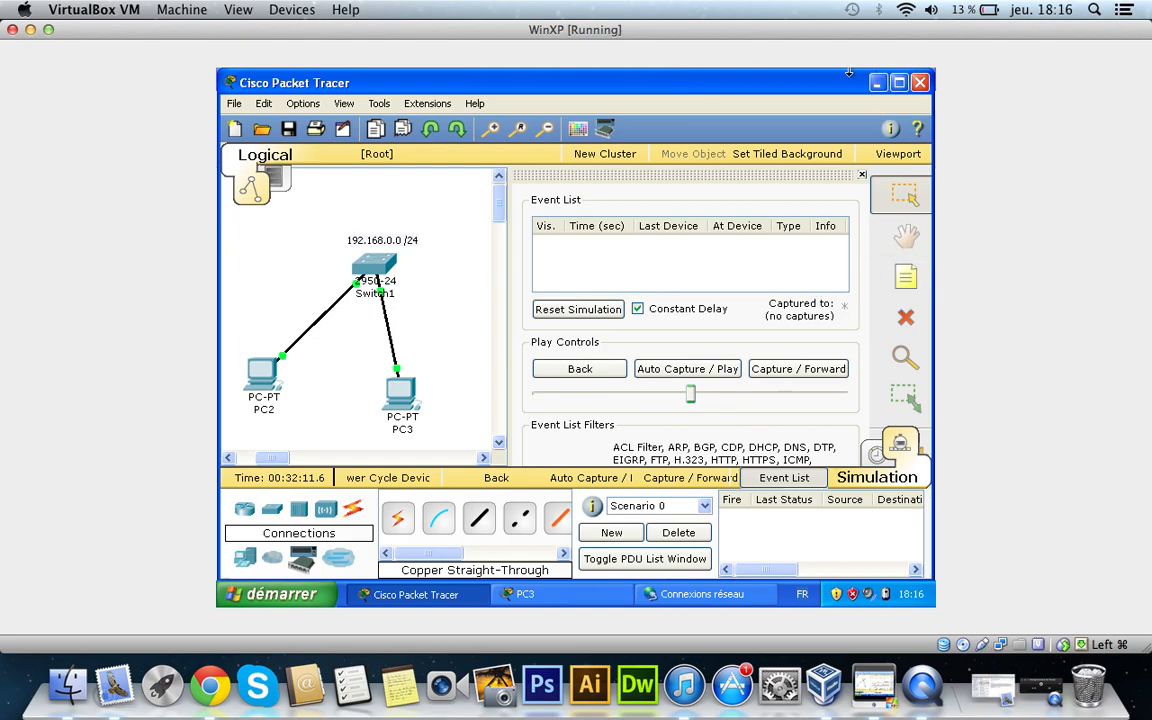
Reposition and resize the Packet Tracer window to show the topology with more of the event list filters.
drag(854, 77, 806, 83)
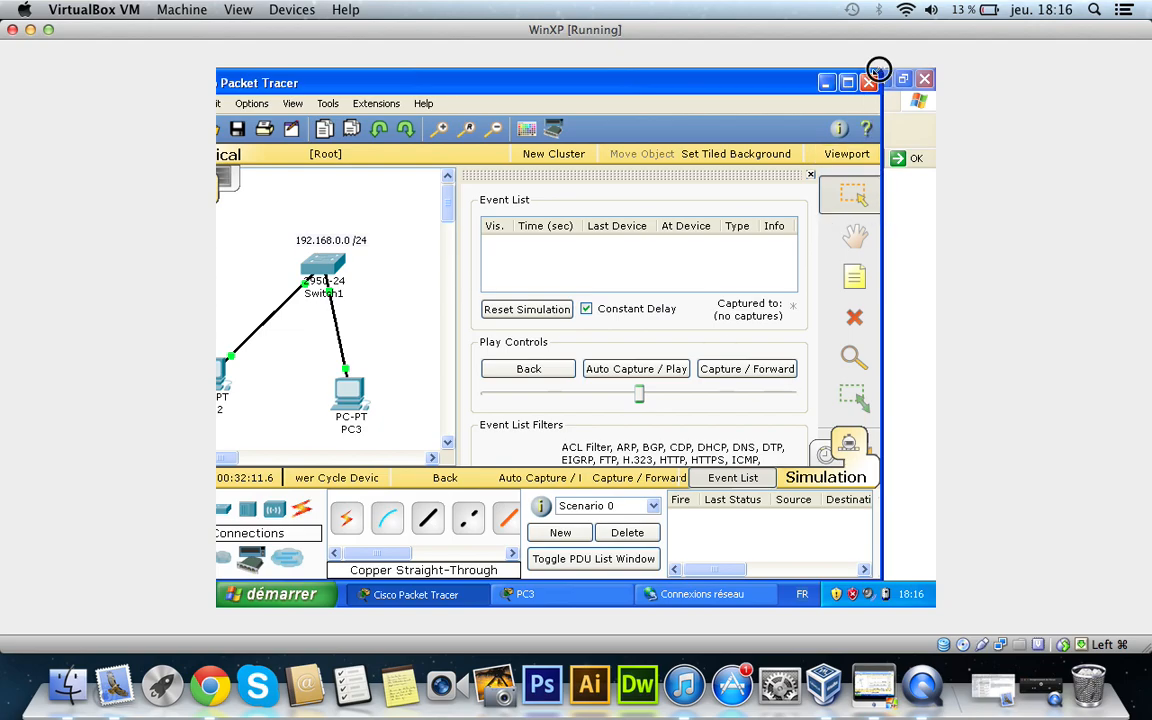
drag(877, 70, 890, 69)
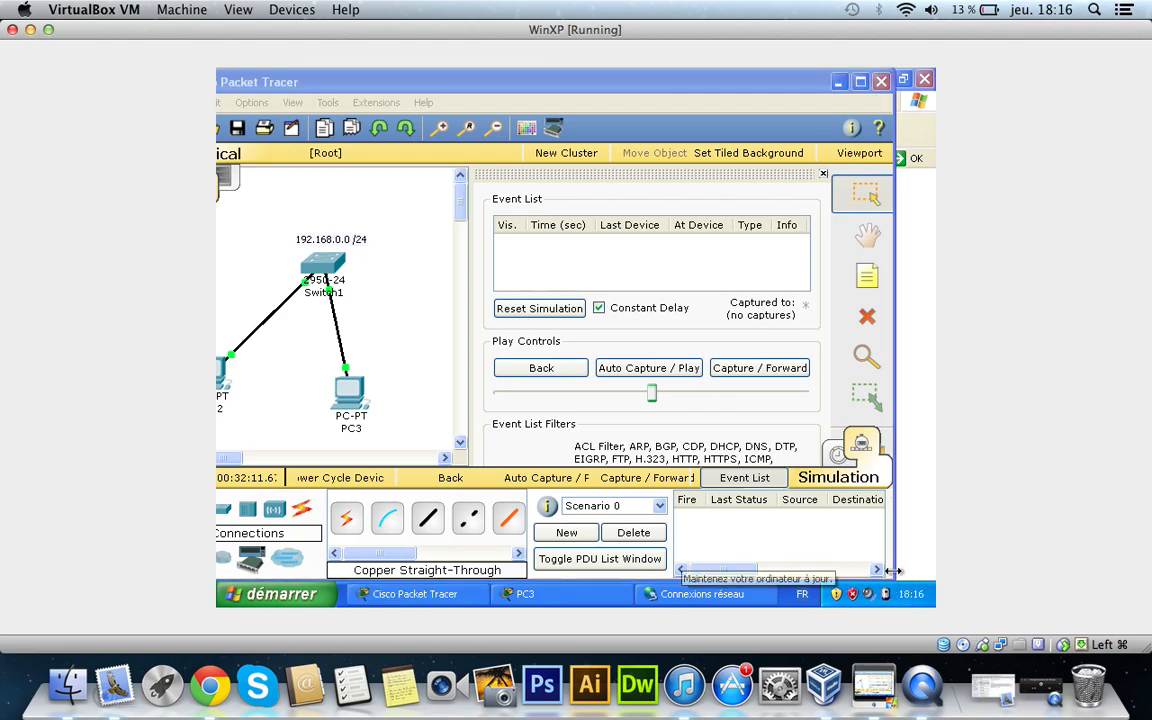
drag(756, 85, 777, 44)
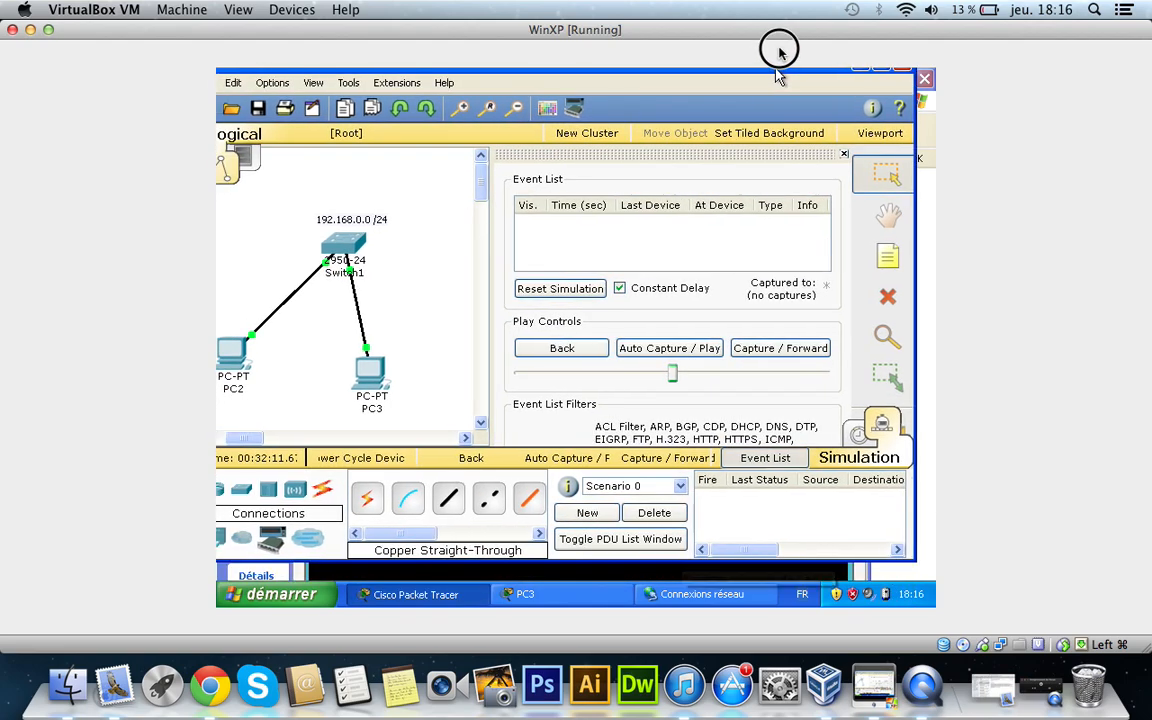
mouse_move(923, 571)
mouse_down()
mouse_move(915, 585)
mouse_move(836, 577)
mouse_move(913, 580)
mouse_up()
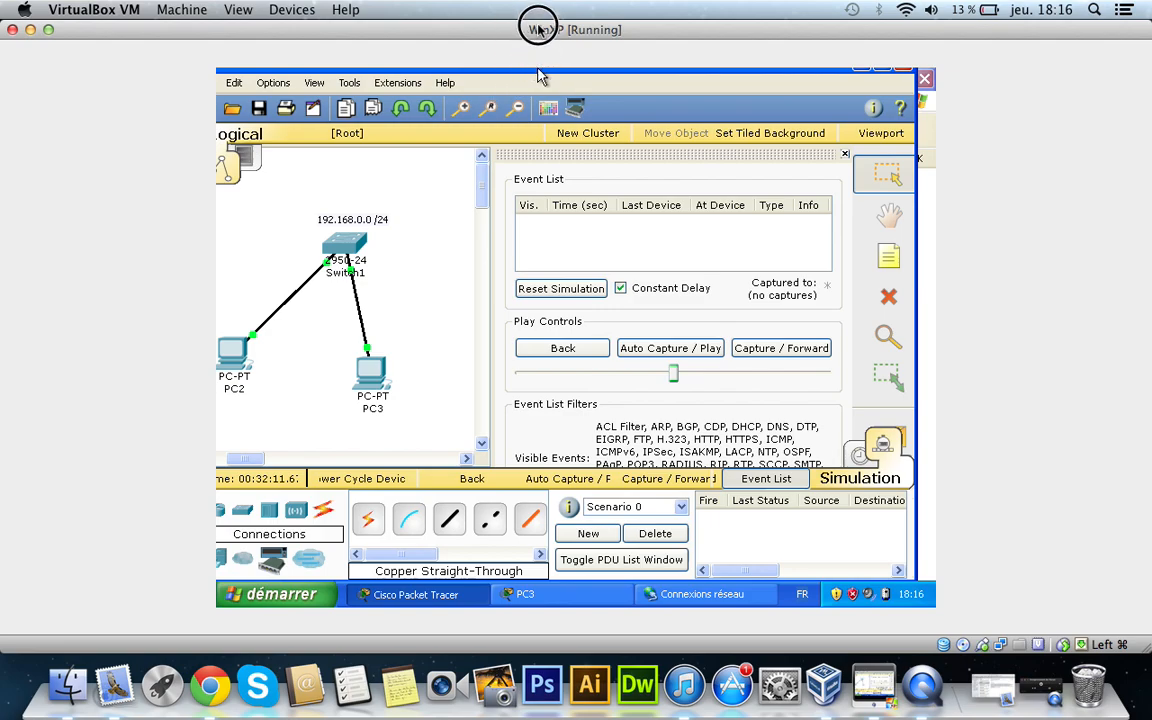
click(900, 440)
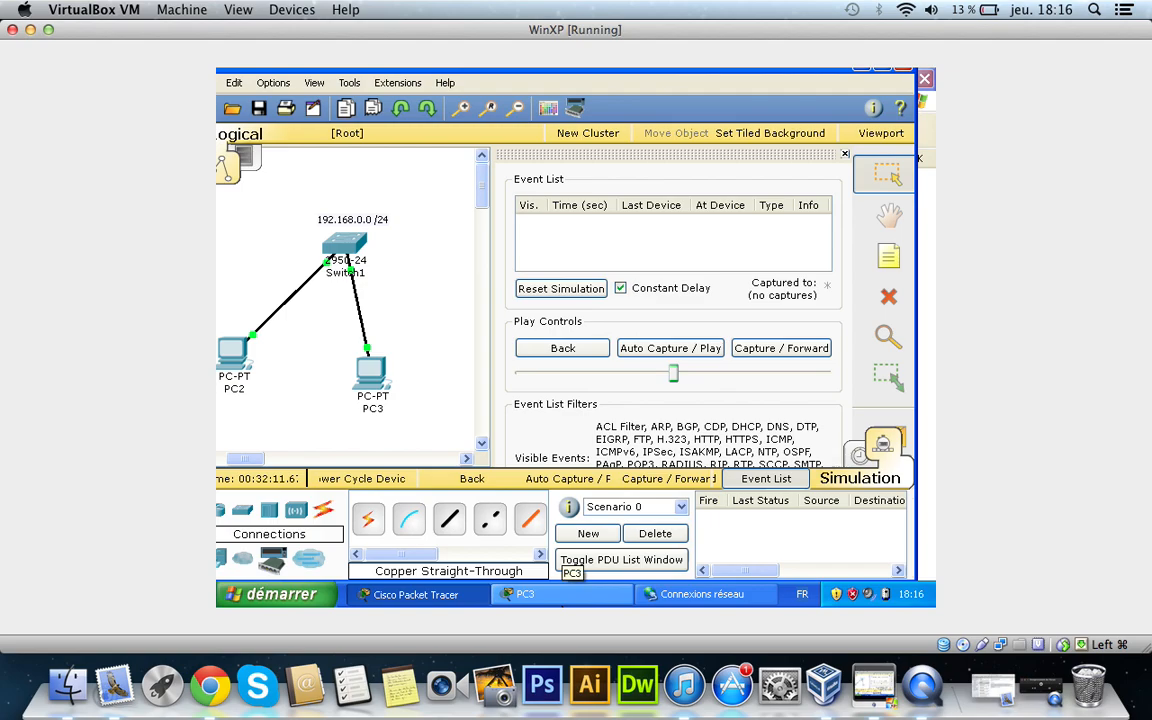
Start automatic capture of the simulation and run the prepared ping to 192.168.0.1 from PC3's Command Prompt.
click(558, 594)
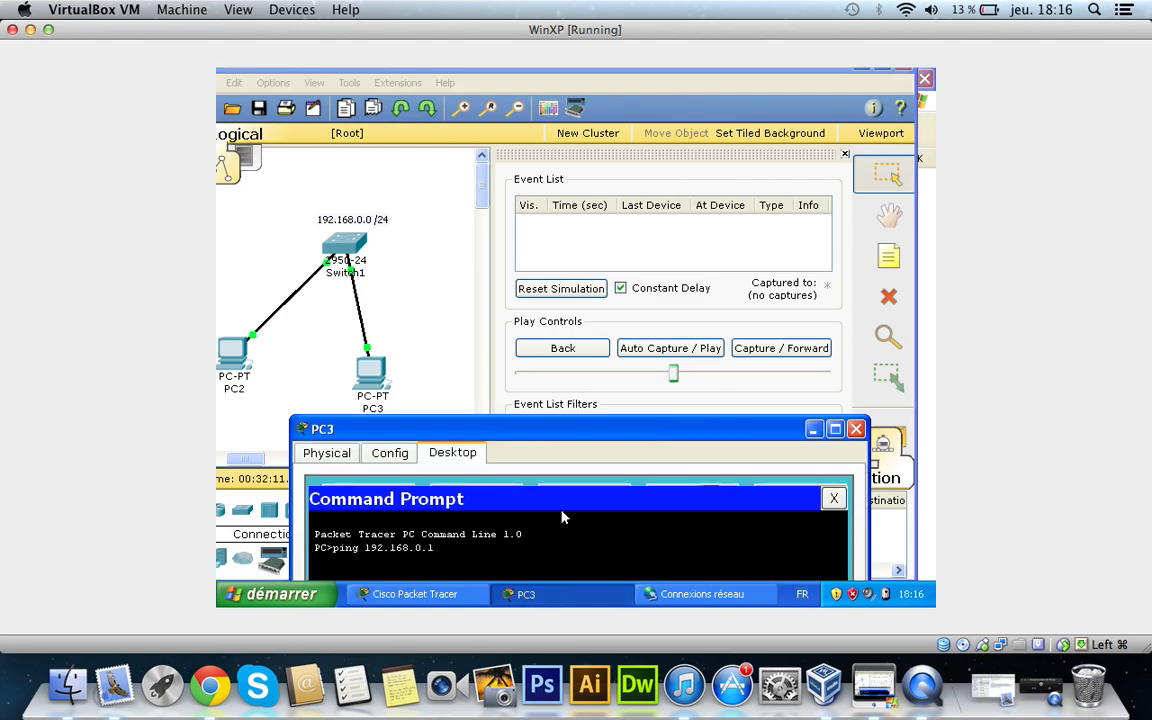
click(648, 355)
click(525, 594)
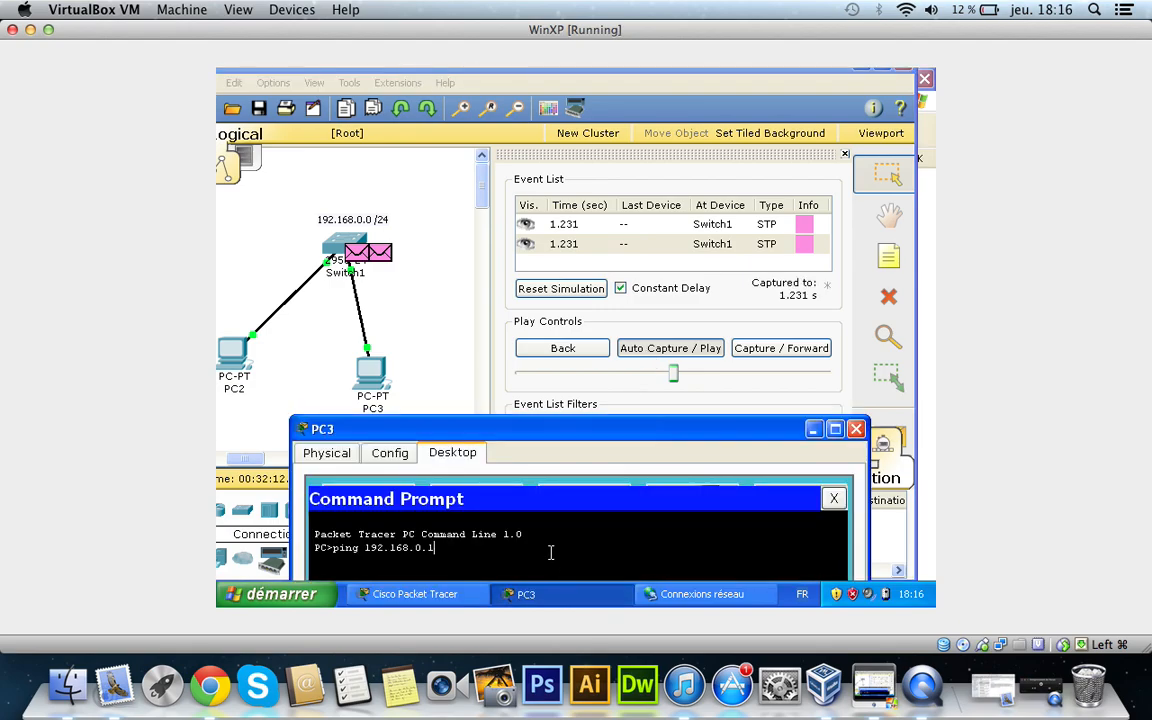
key(Return)
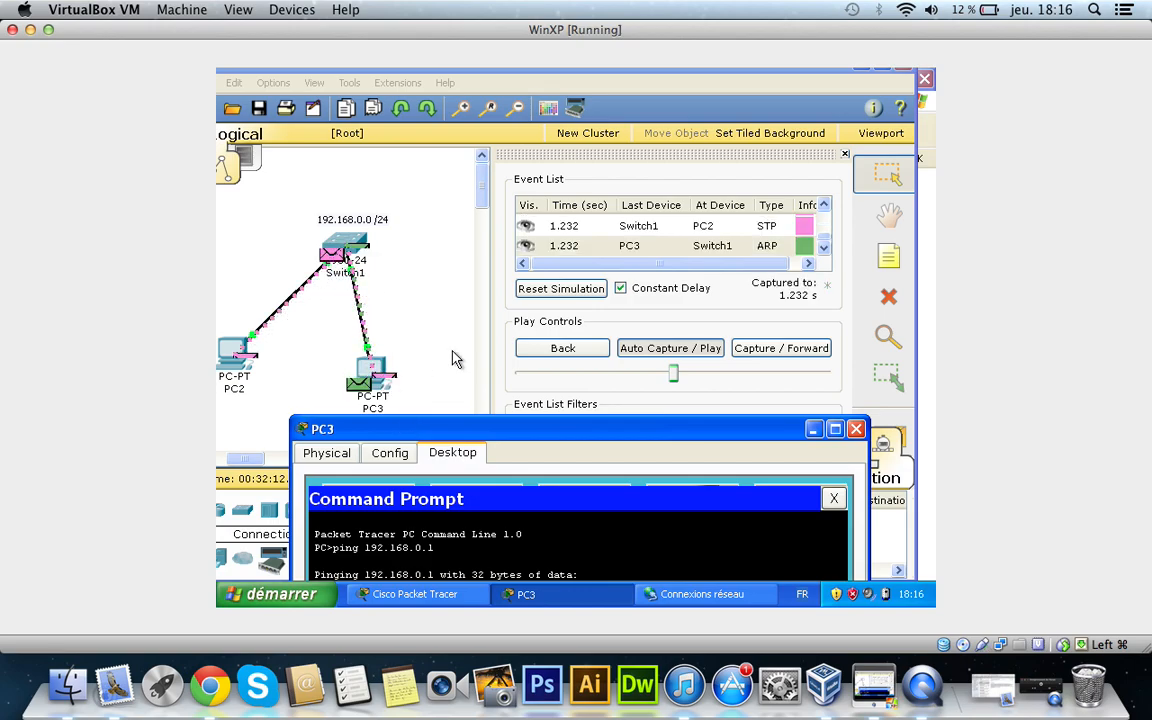
Increase the simulation's play speed, follow the packets between PC3 and PC2, and maximize the Packet Tracer window.
drag(673, 376, 787, 366)
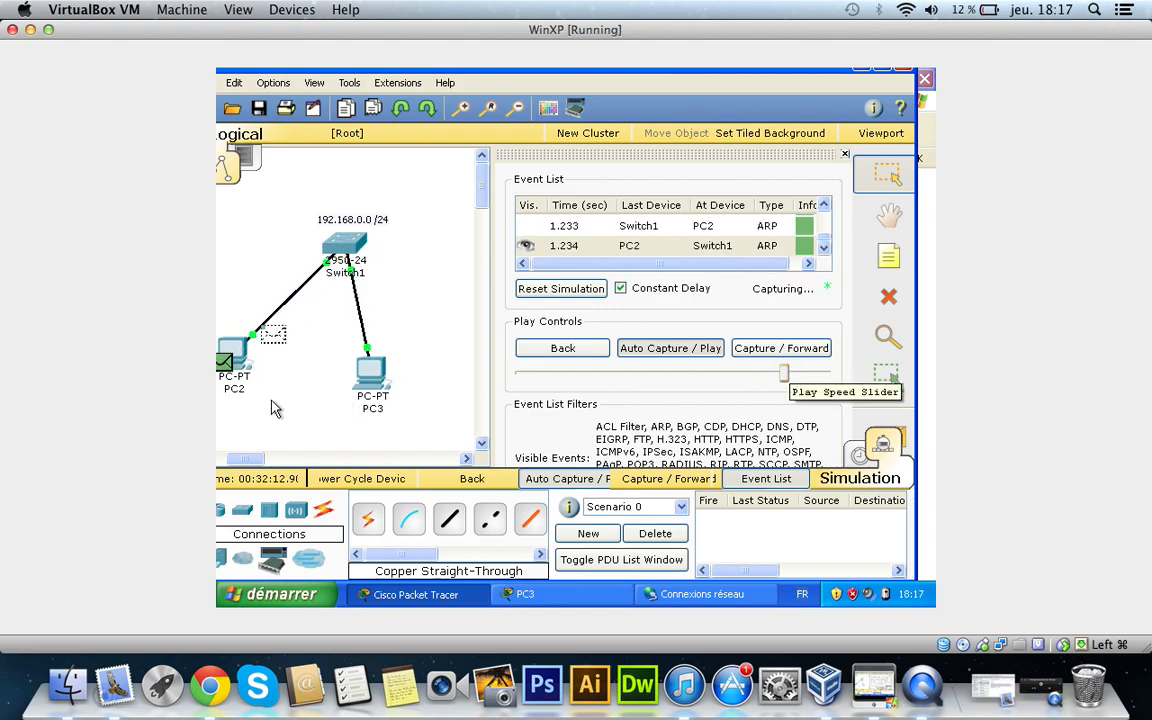
mouse_move(238, 357)
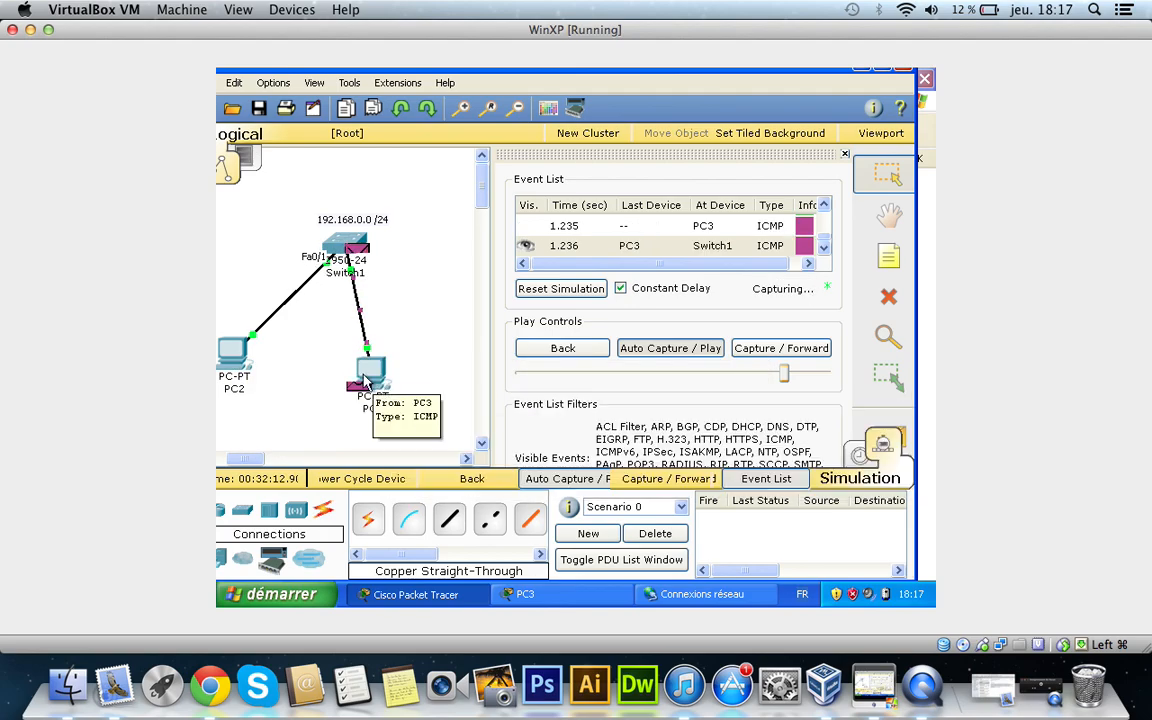
mouse_move(360, 390)
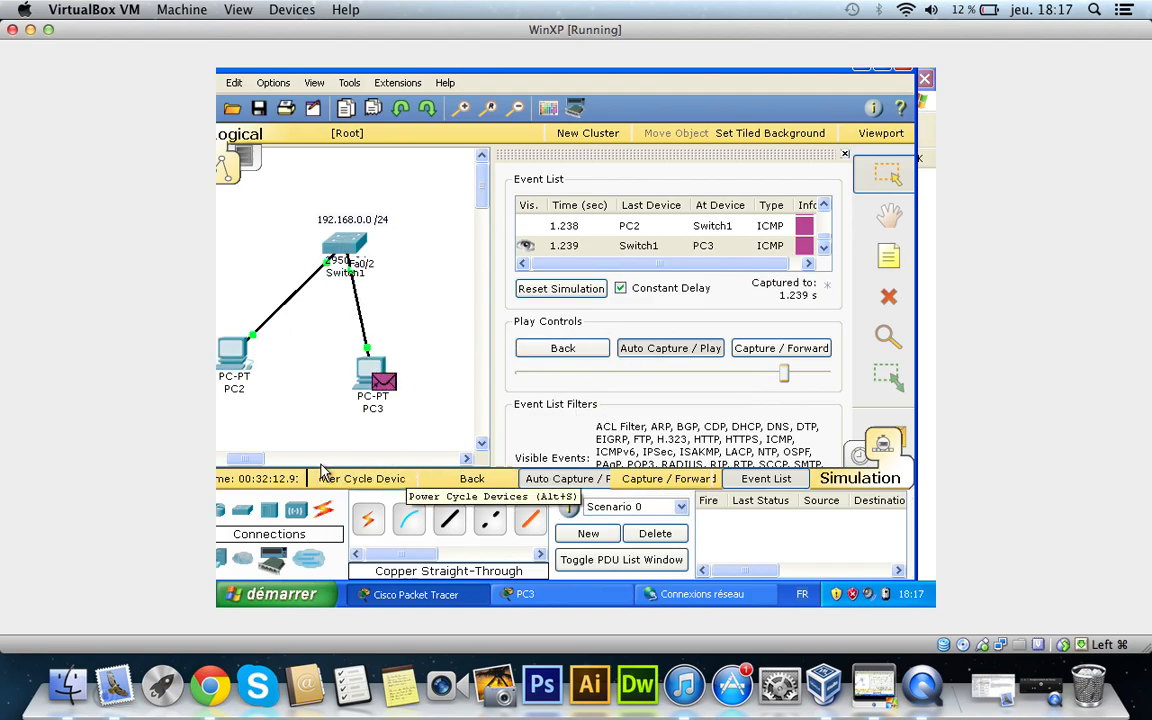
mouse_move(260, 463)
mouse_down()
mouse_move(224, 467)
mouse_move(255, 464)
mouse_up()
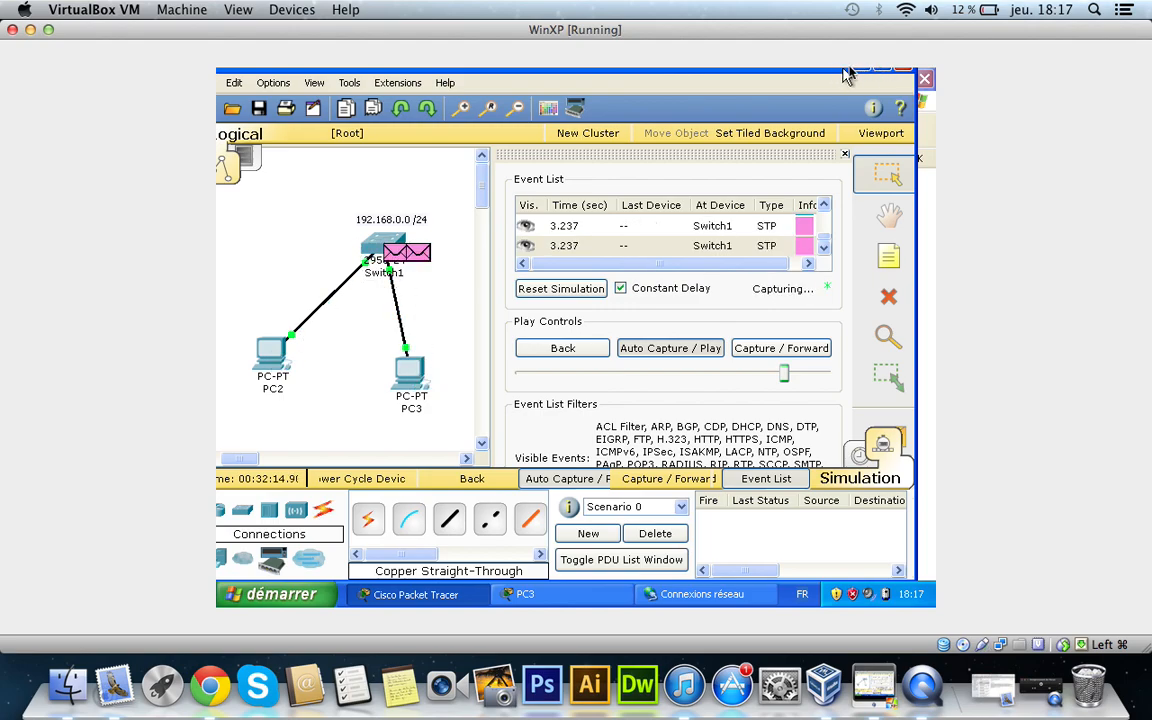
drag(843, 70, 812, 80)
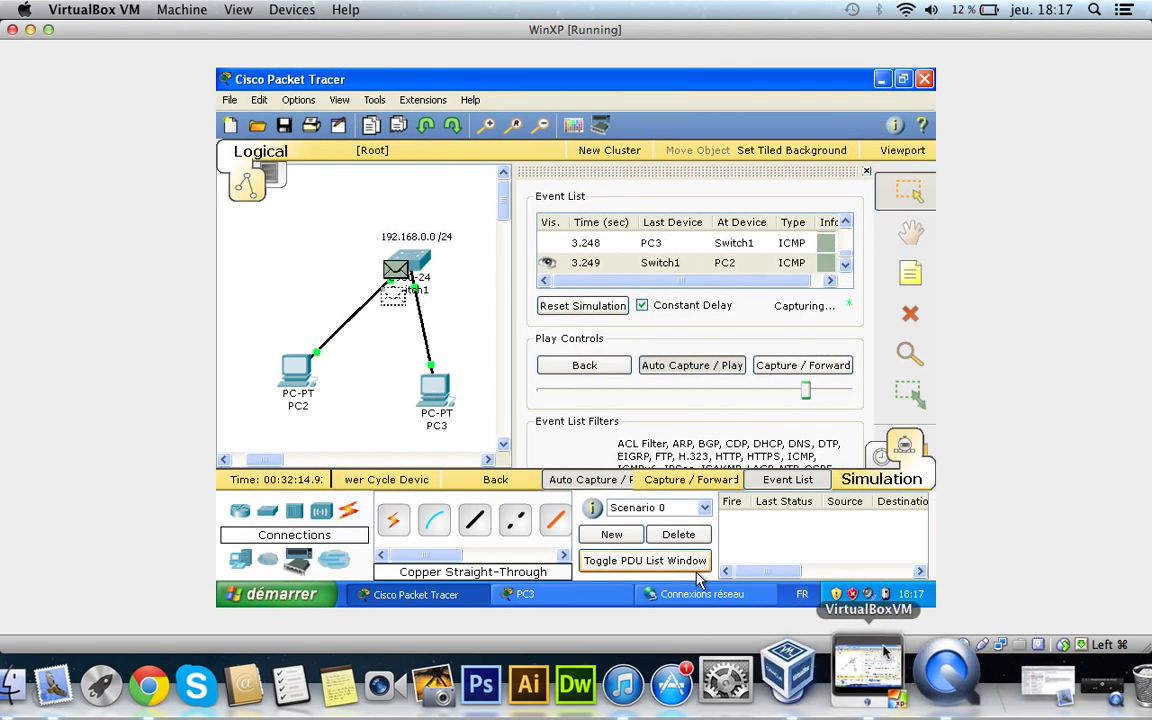
click(945, 668)
click(199, 9)
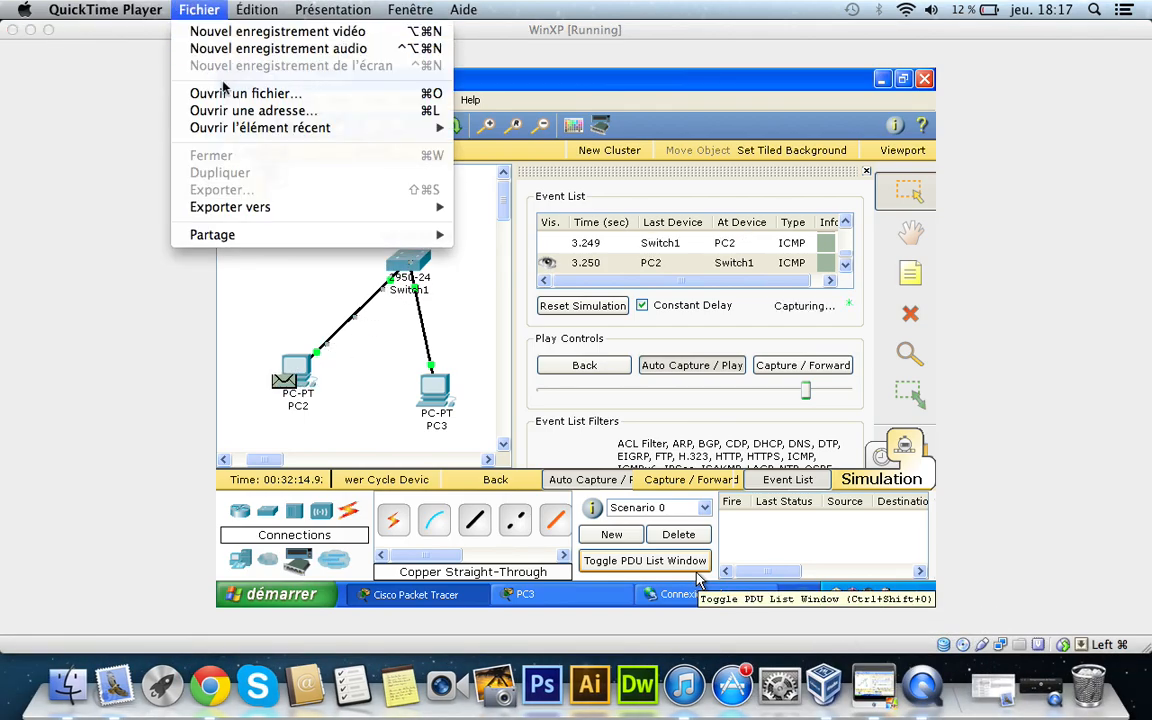